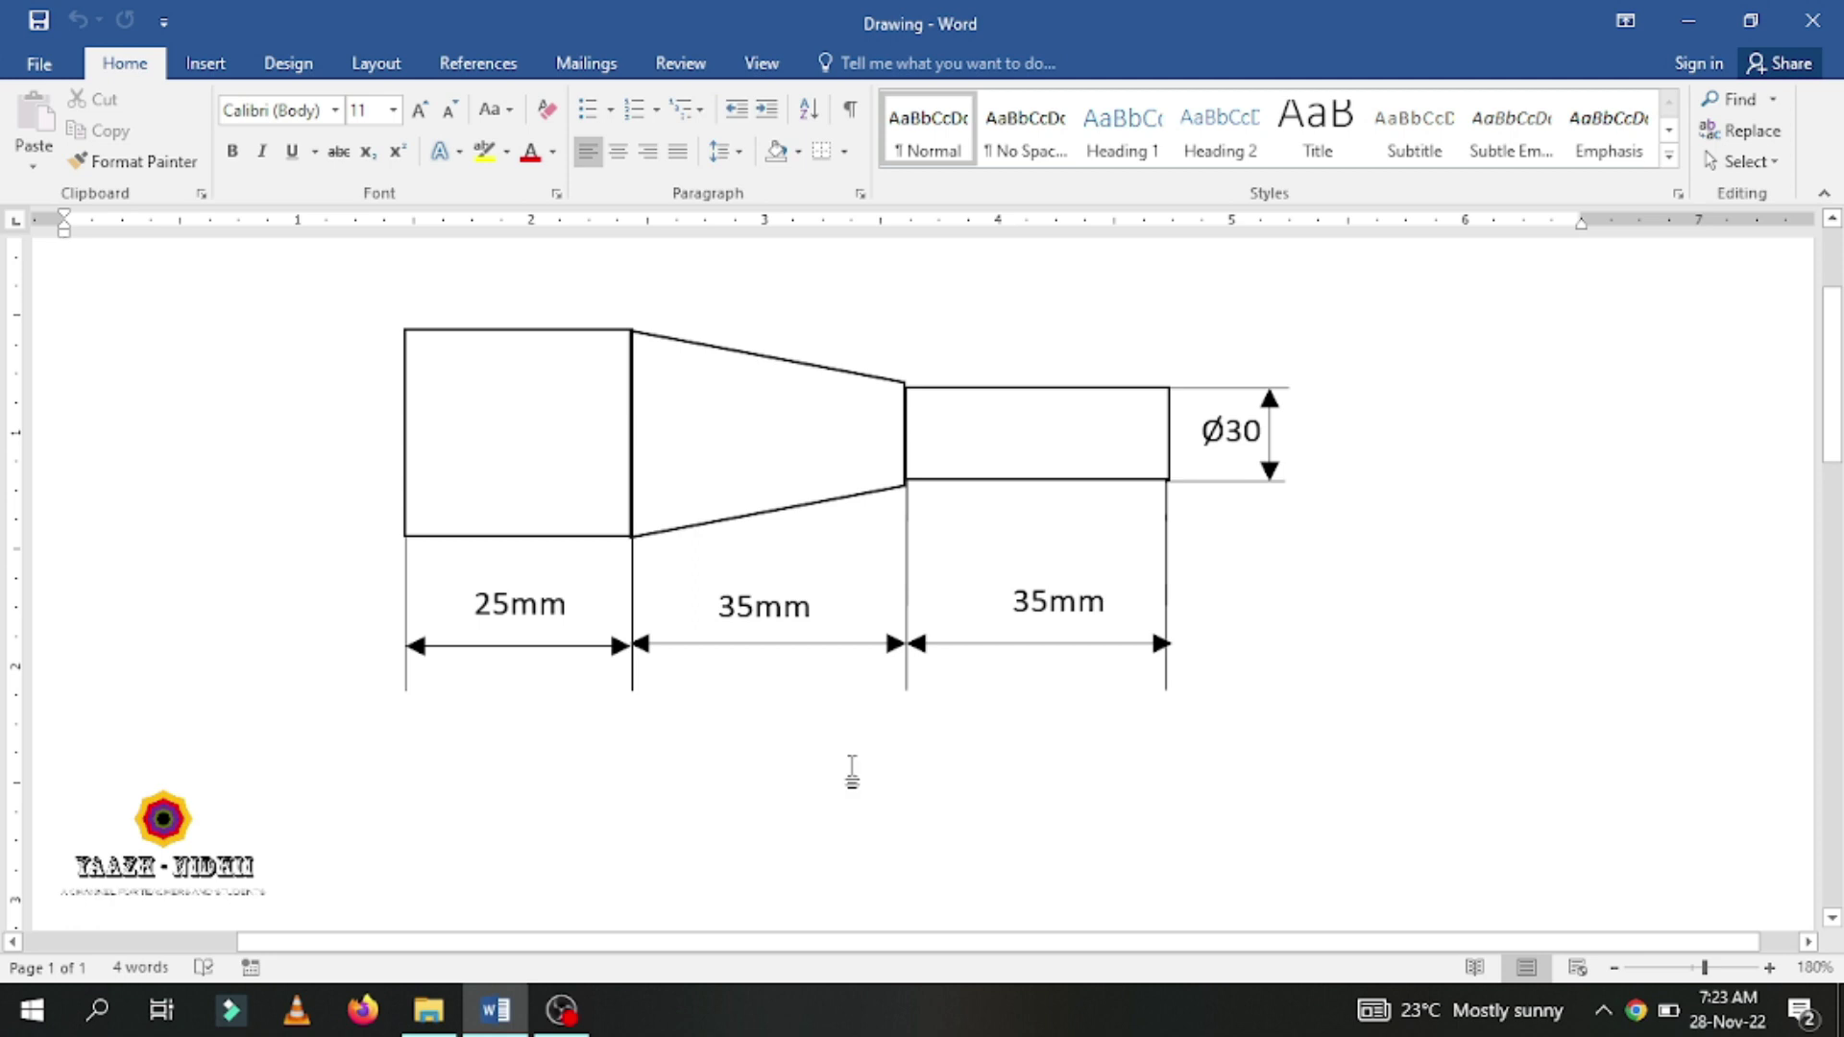
# Scroll down past the finished sample shaft drawing to a blank area of the page
pyautogui.scroll(-8, 852, 773)
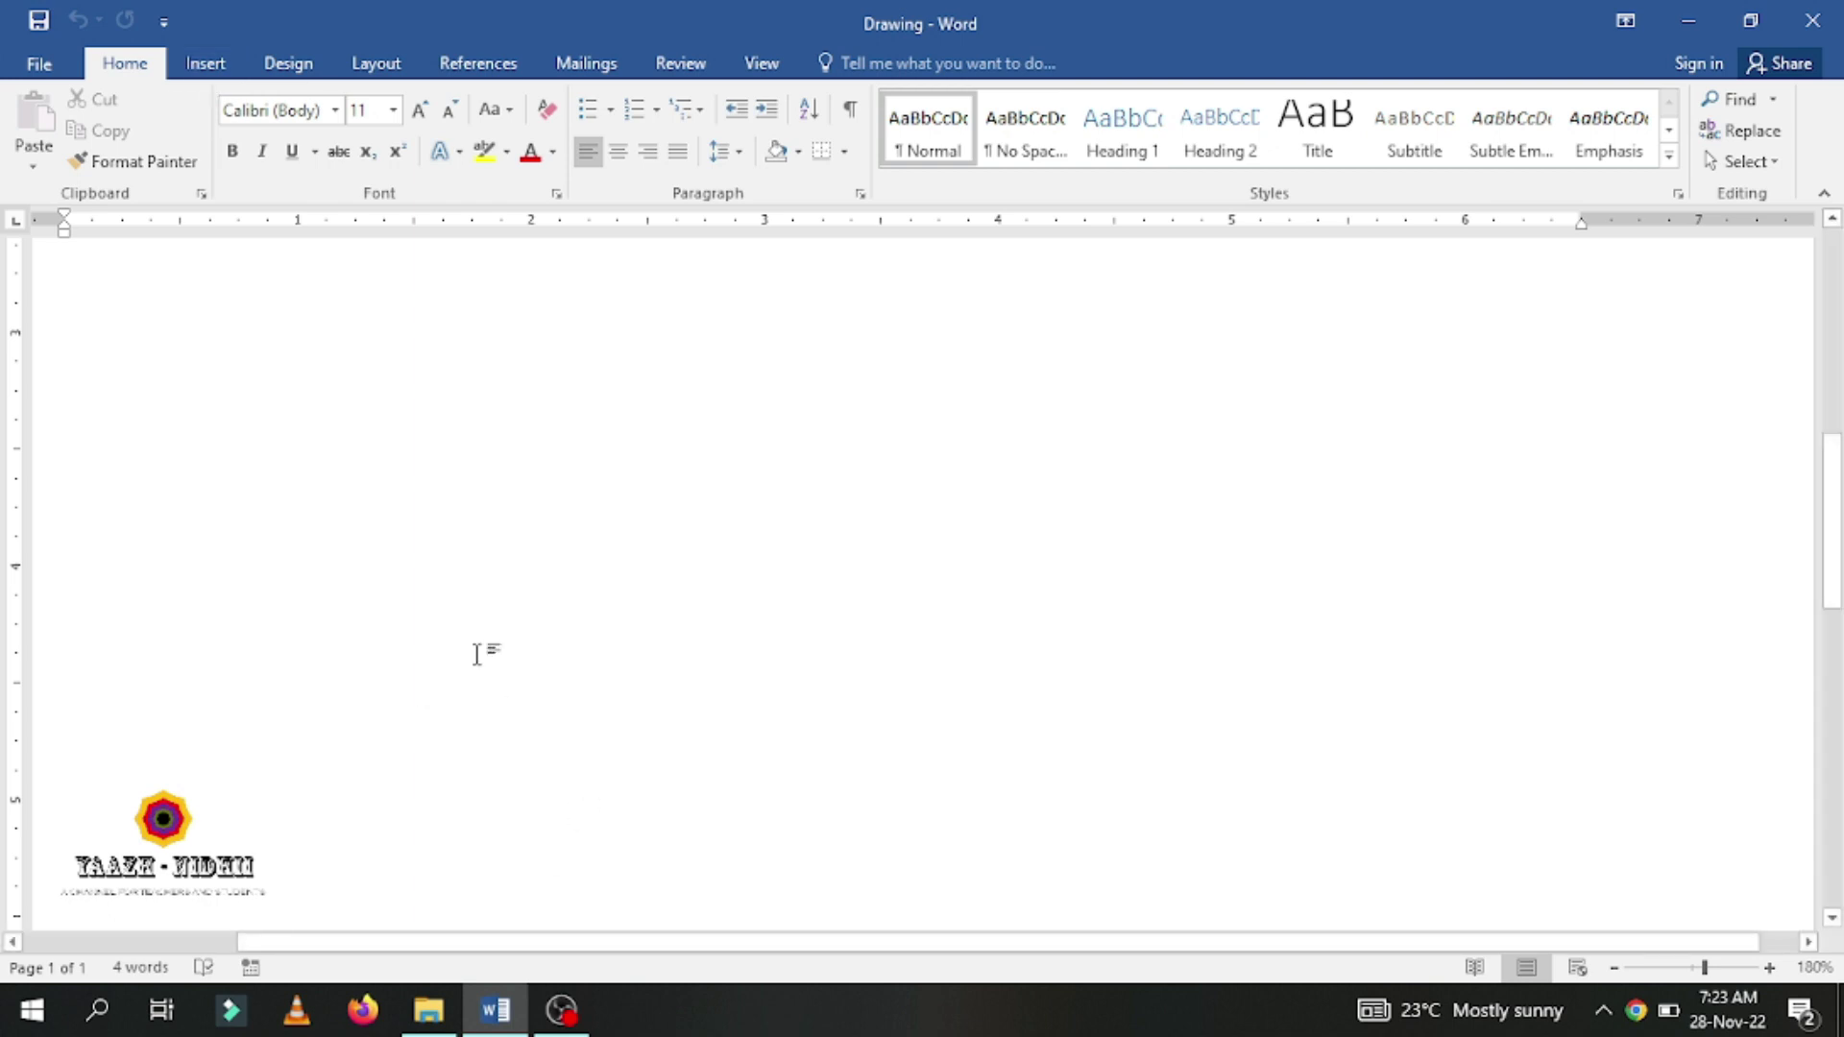
# Draw a rectangle on the blank page area as the shaft's first section
pyautogui.click(205, 67)
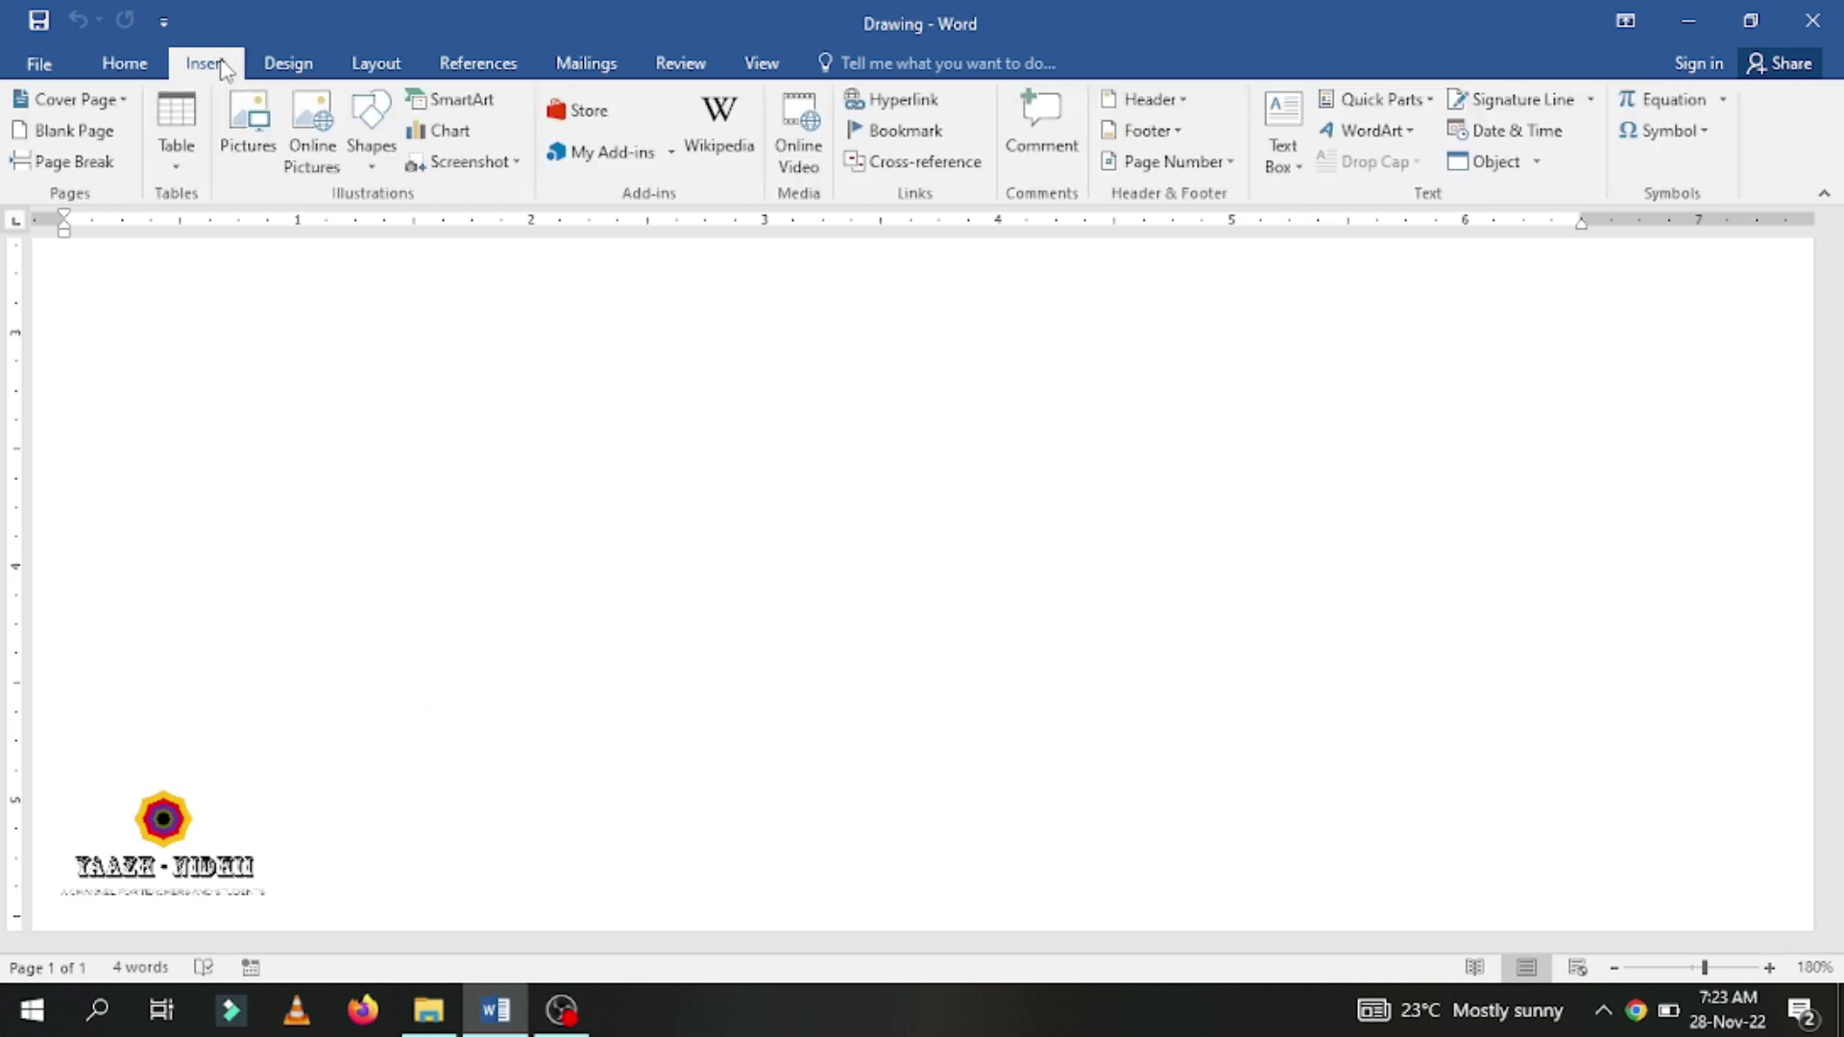
pyautogui.click(374, 171)
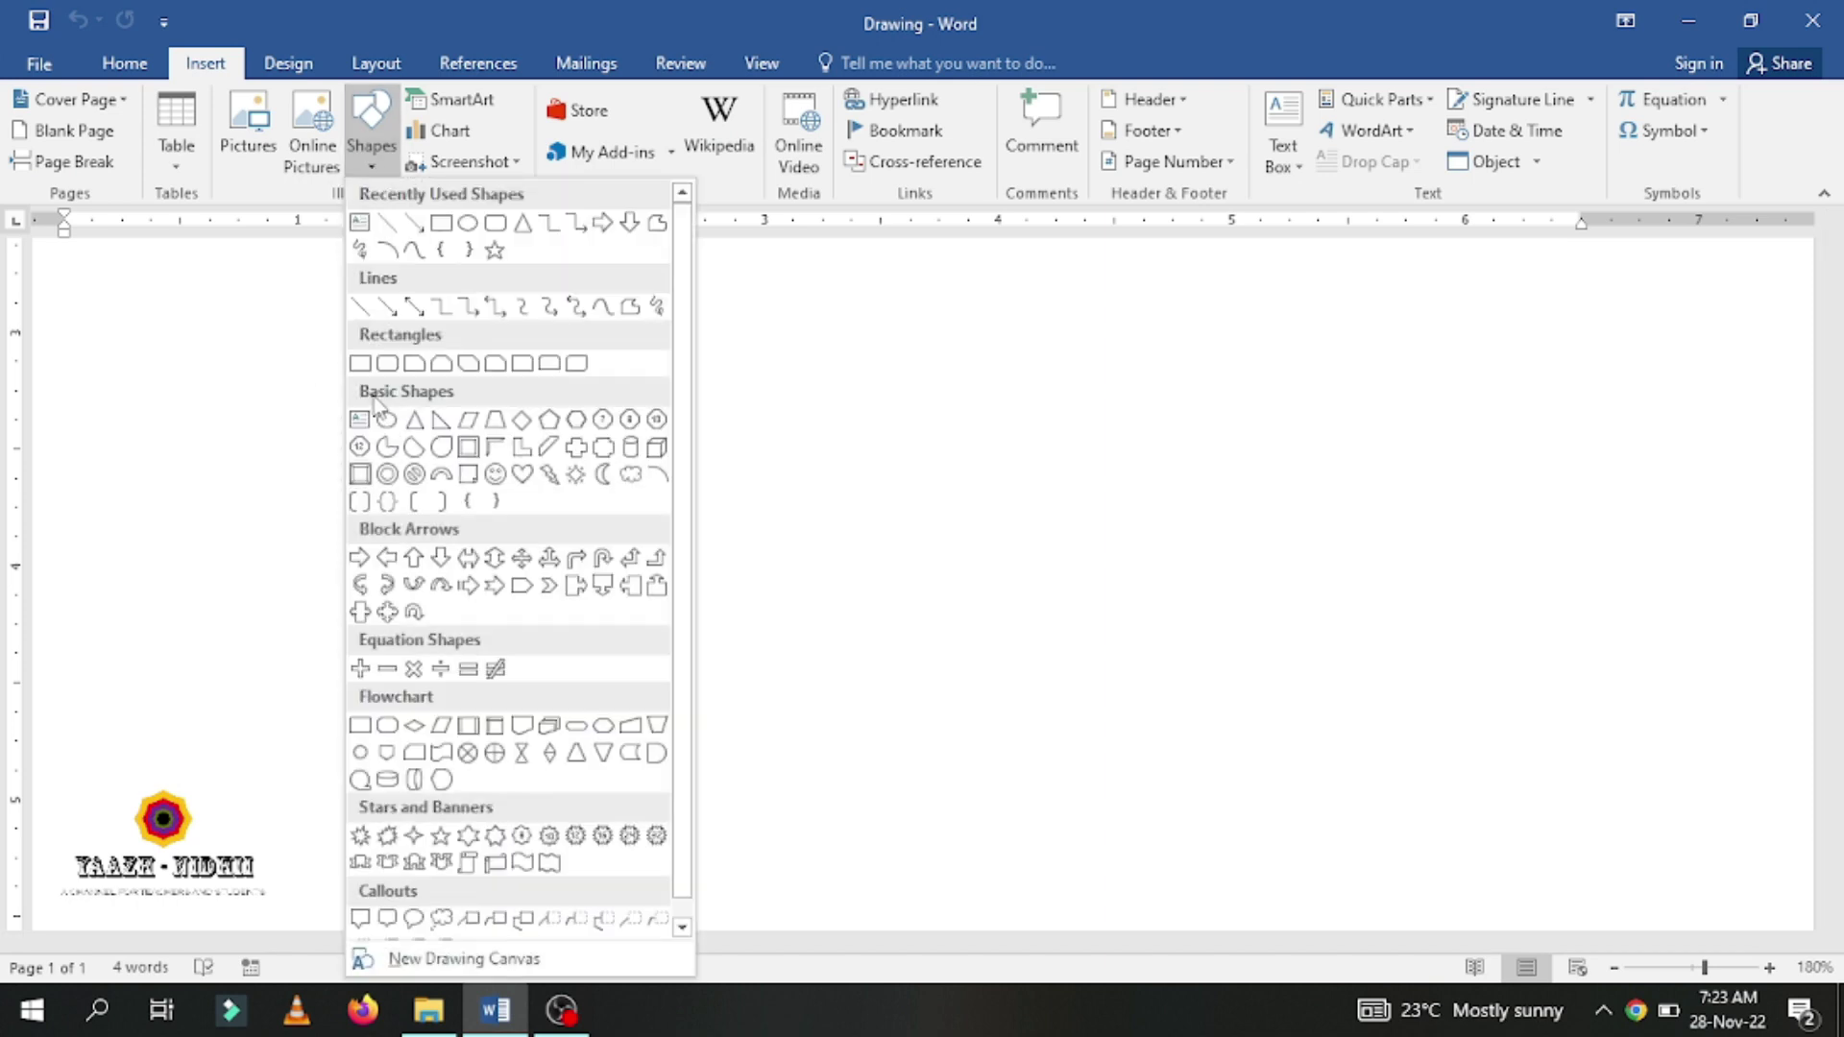
pyautogui.click(361, 363)
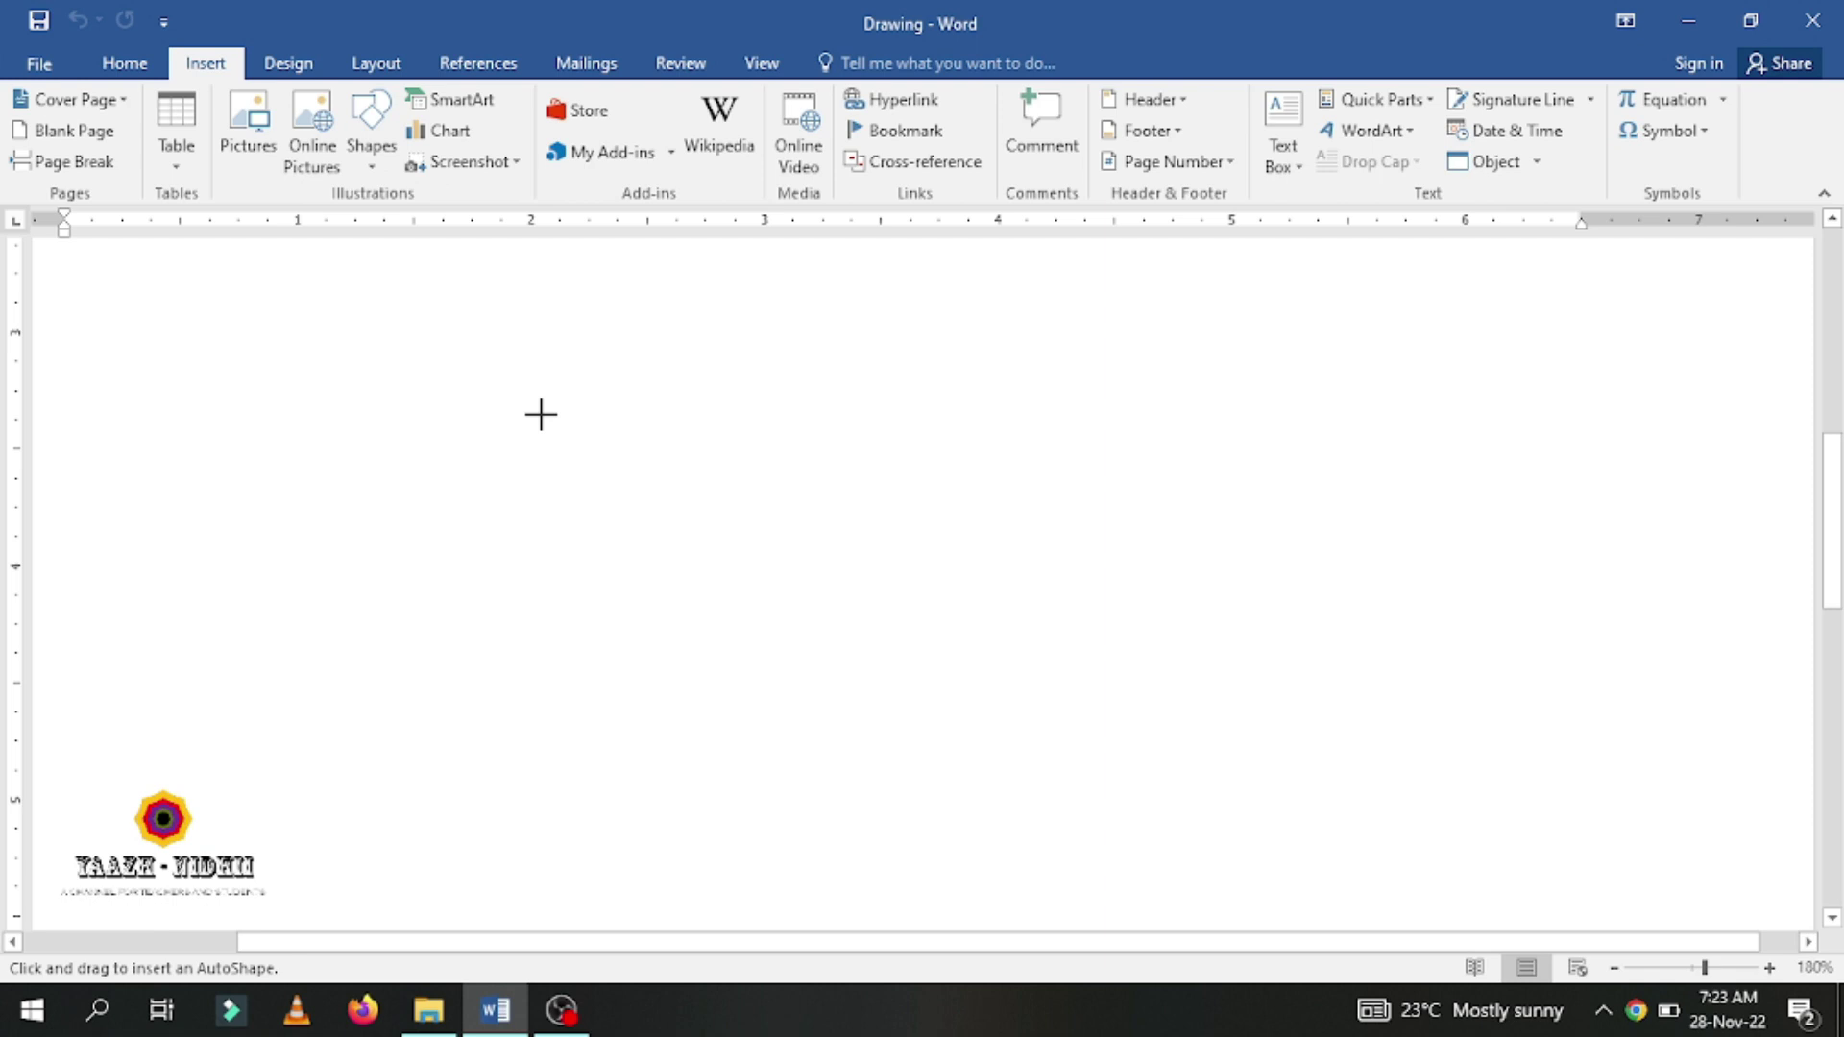
pyautogui.moveTo(555, 397); pyautogui.dragTo(846, 620)
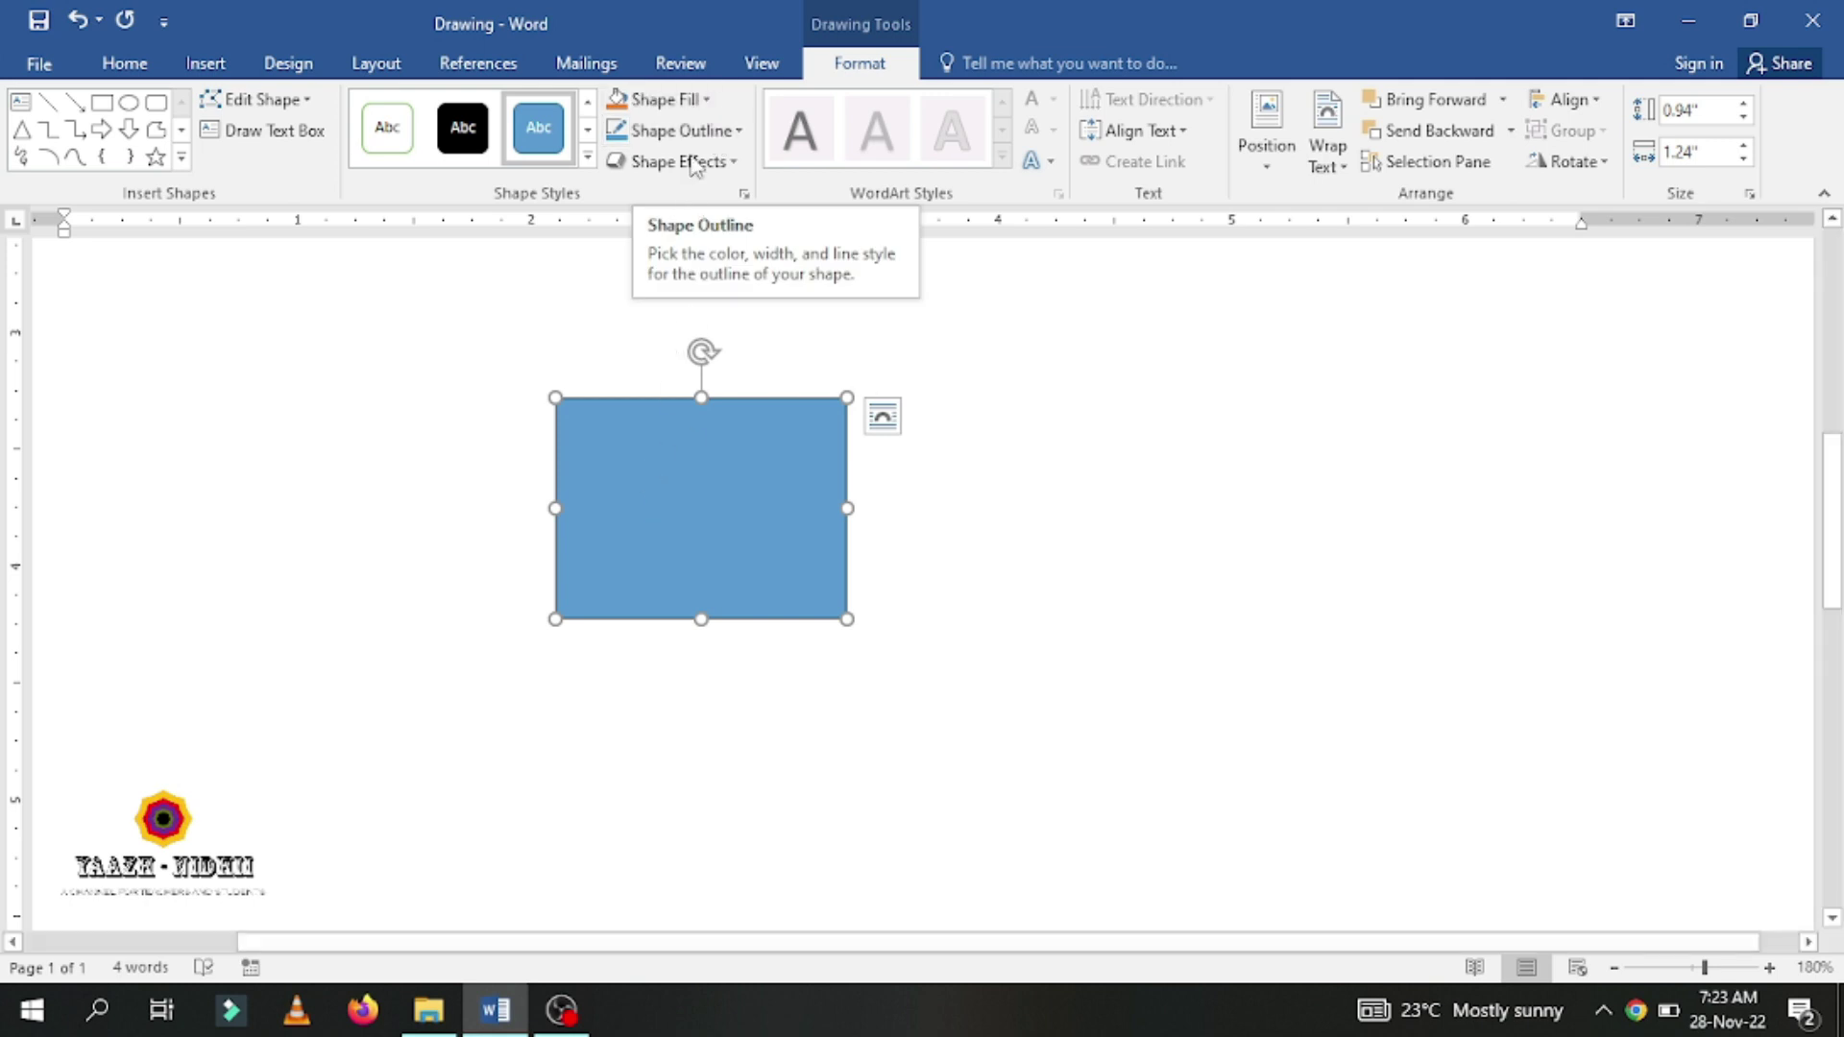
# Give the rectangle No Fill and a black outline
pyautogui.click(707, 102)
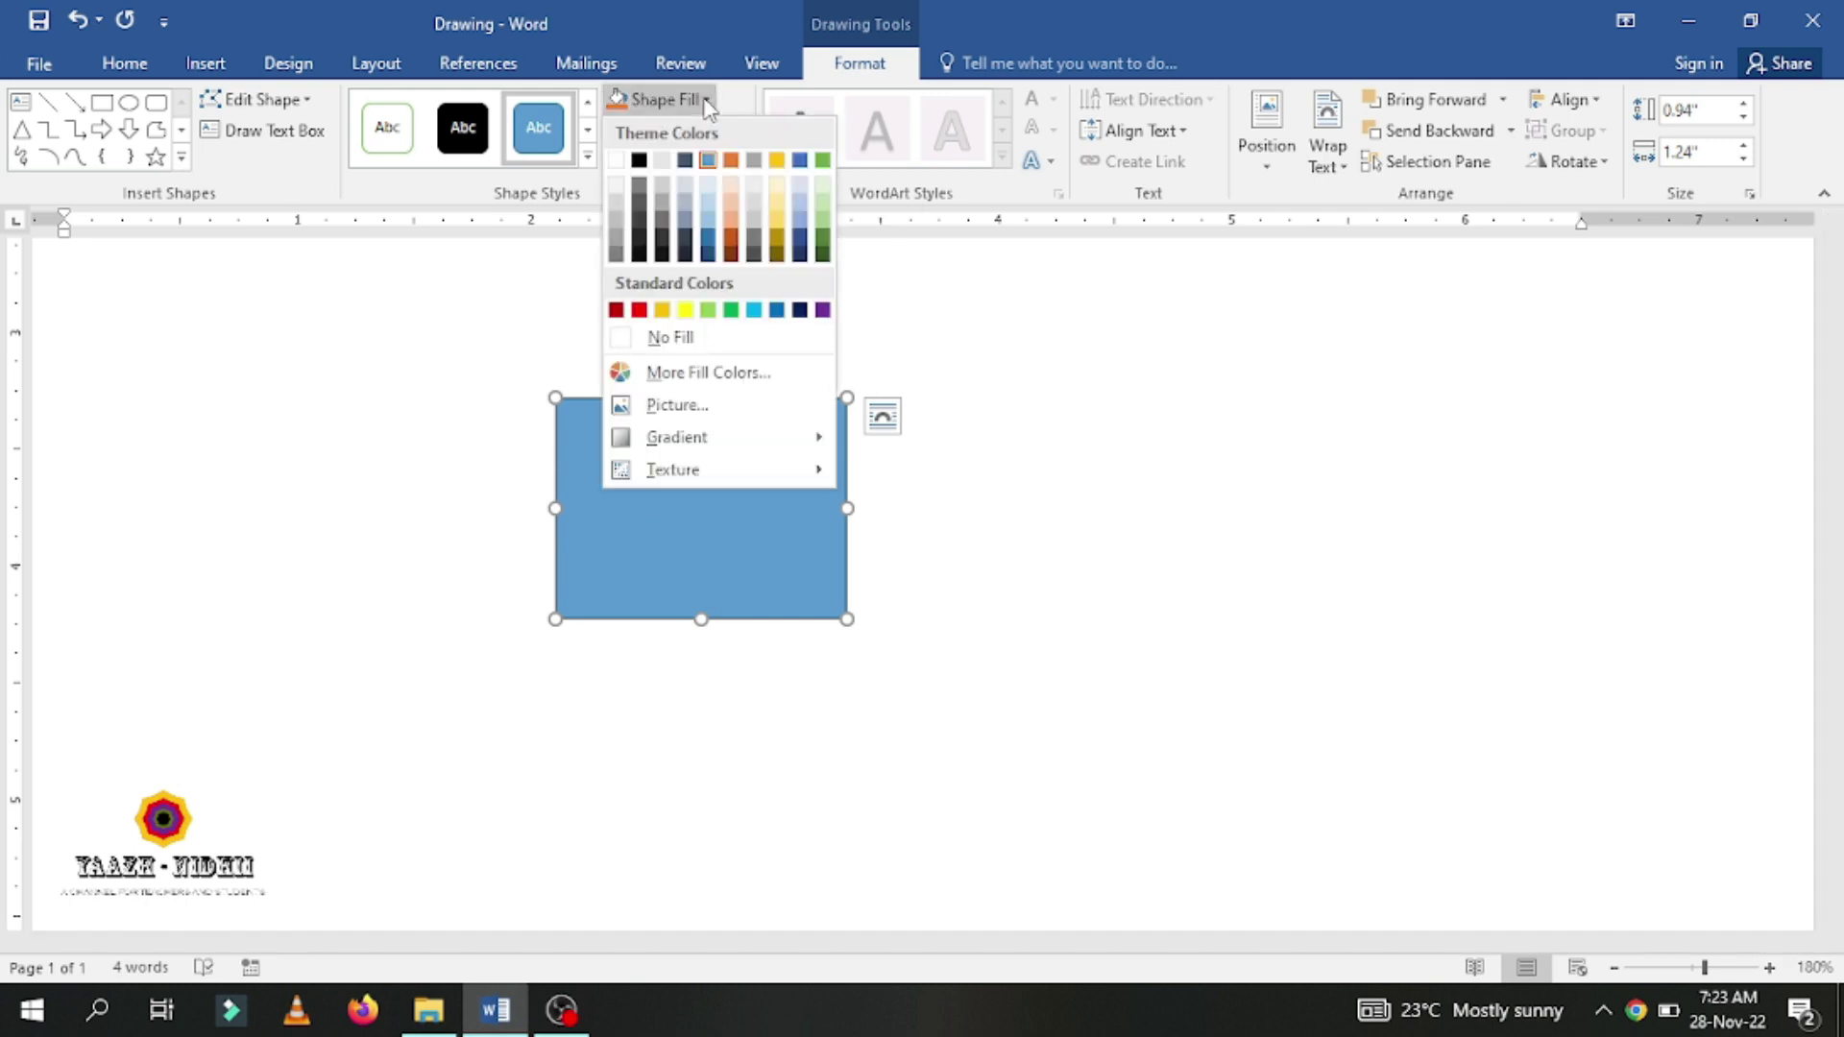
pyautogui.click(684, 344)
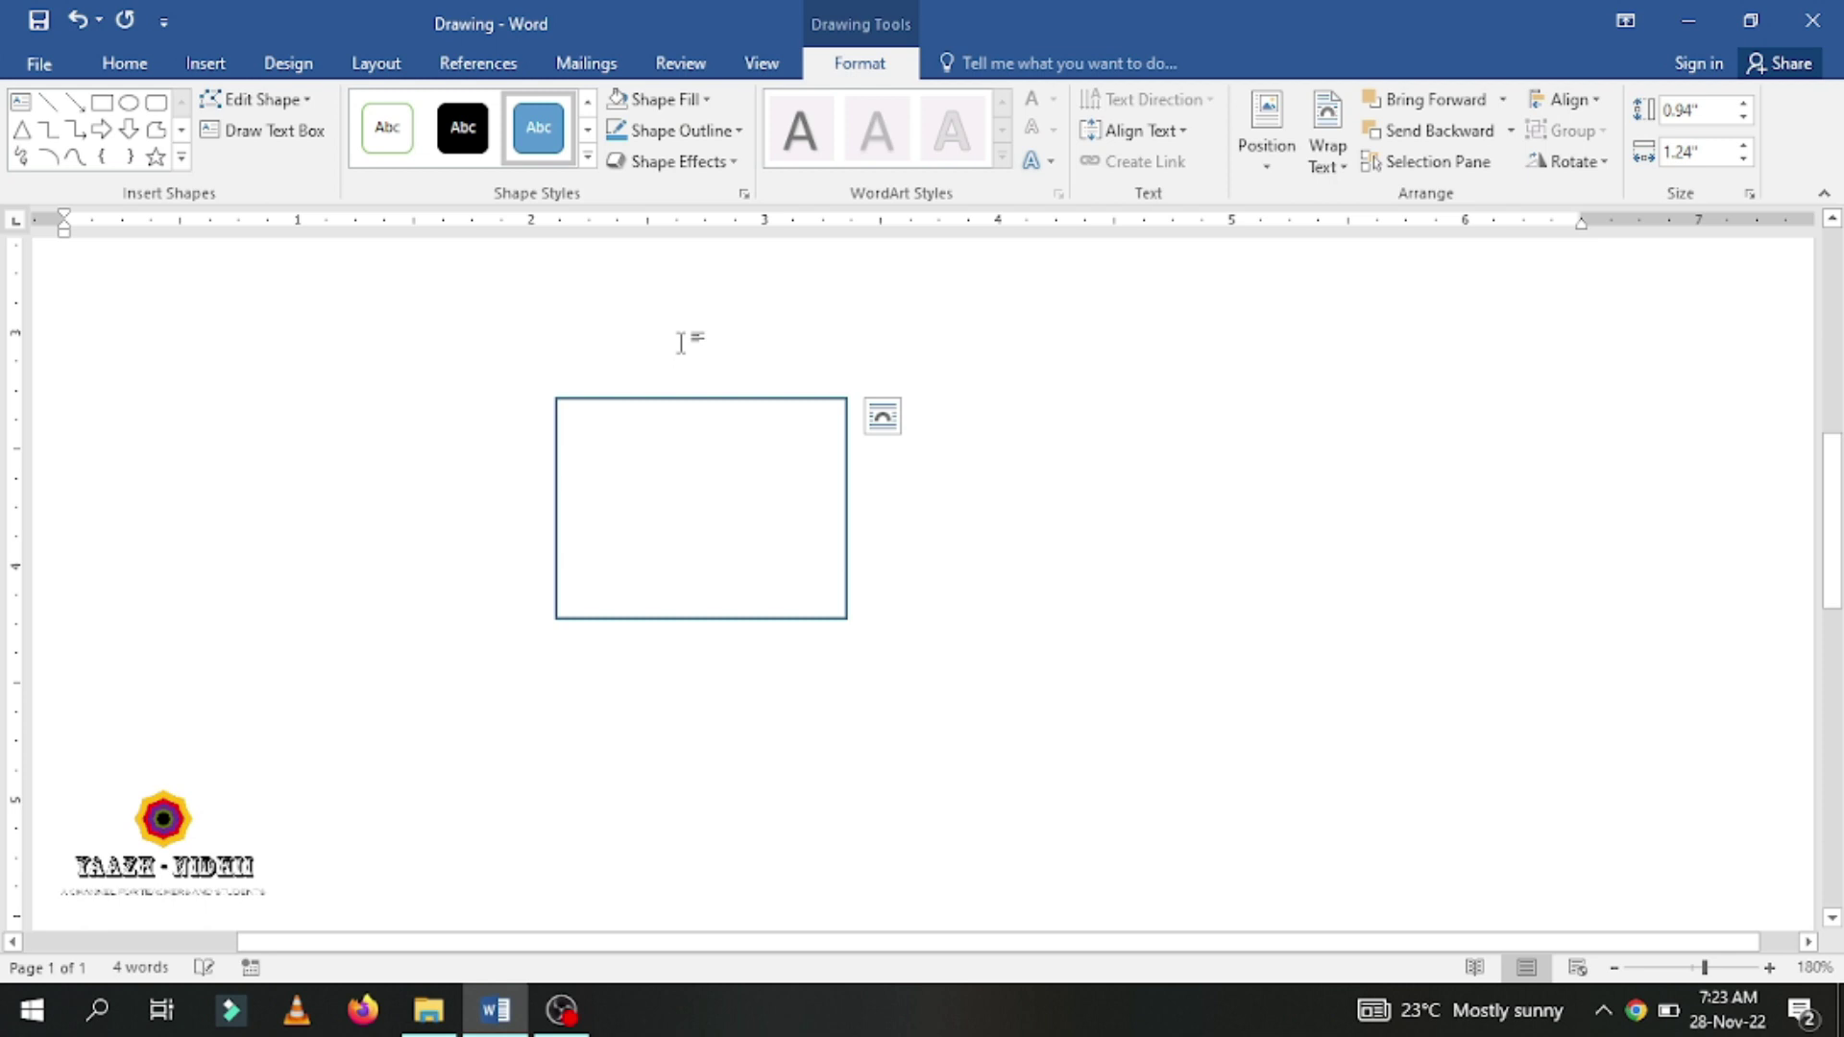
pyautogui.click(738, 131)
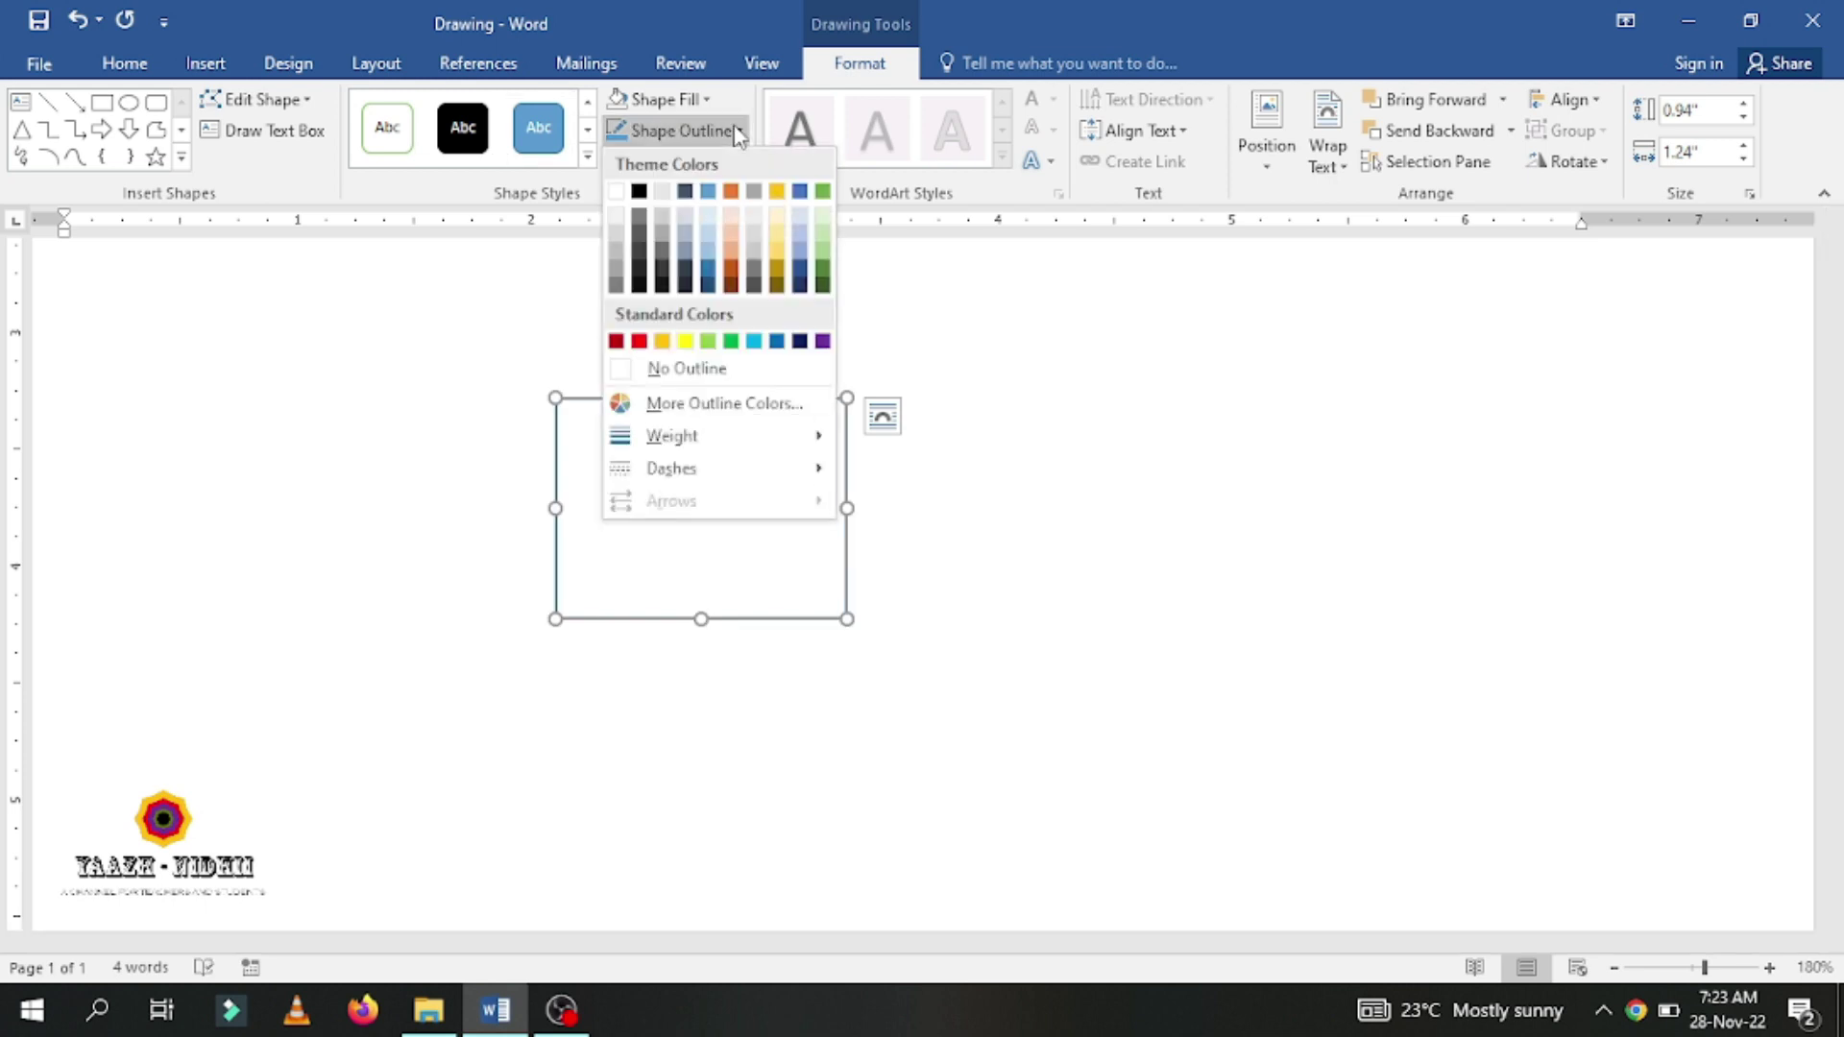
pyautogui.click(639, 192)
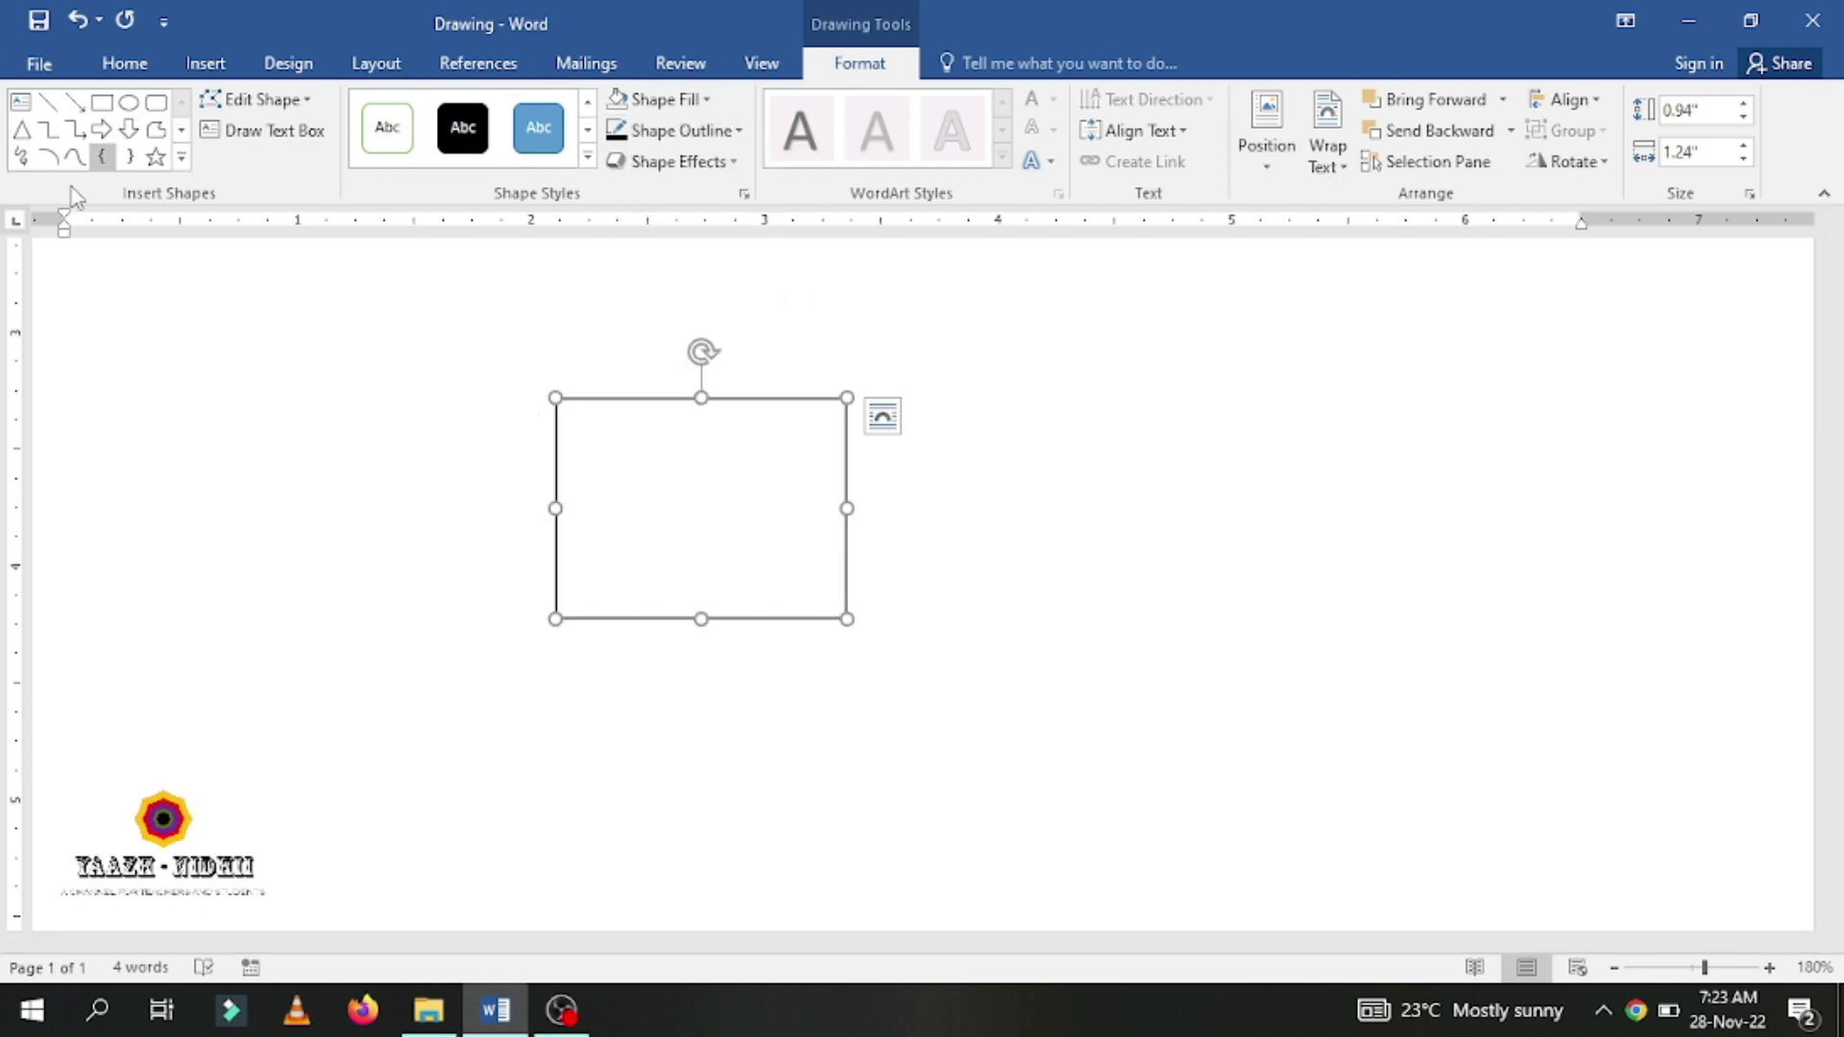
# Draw a trapezoid, shrink its height, and place it against the rectangle's right edge
pyautogui.click(183, 157)
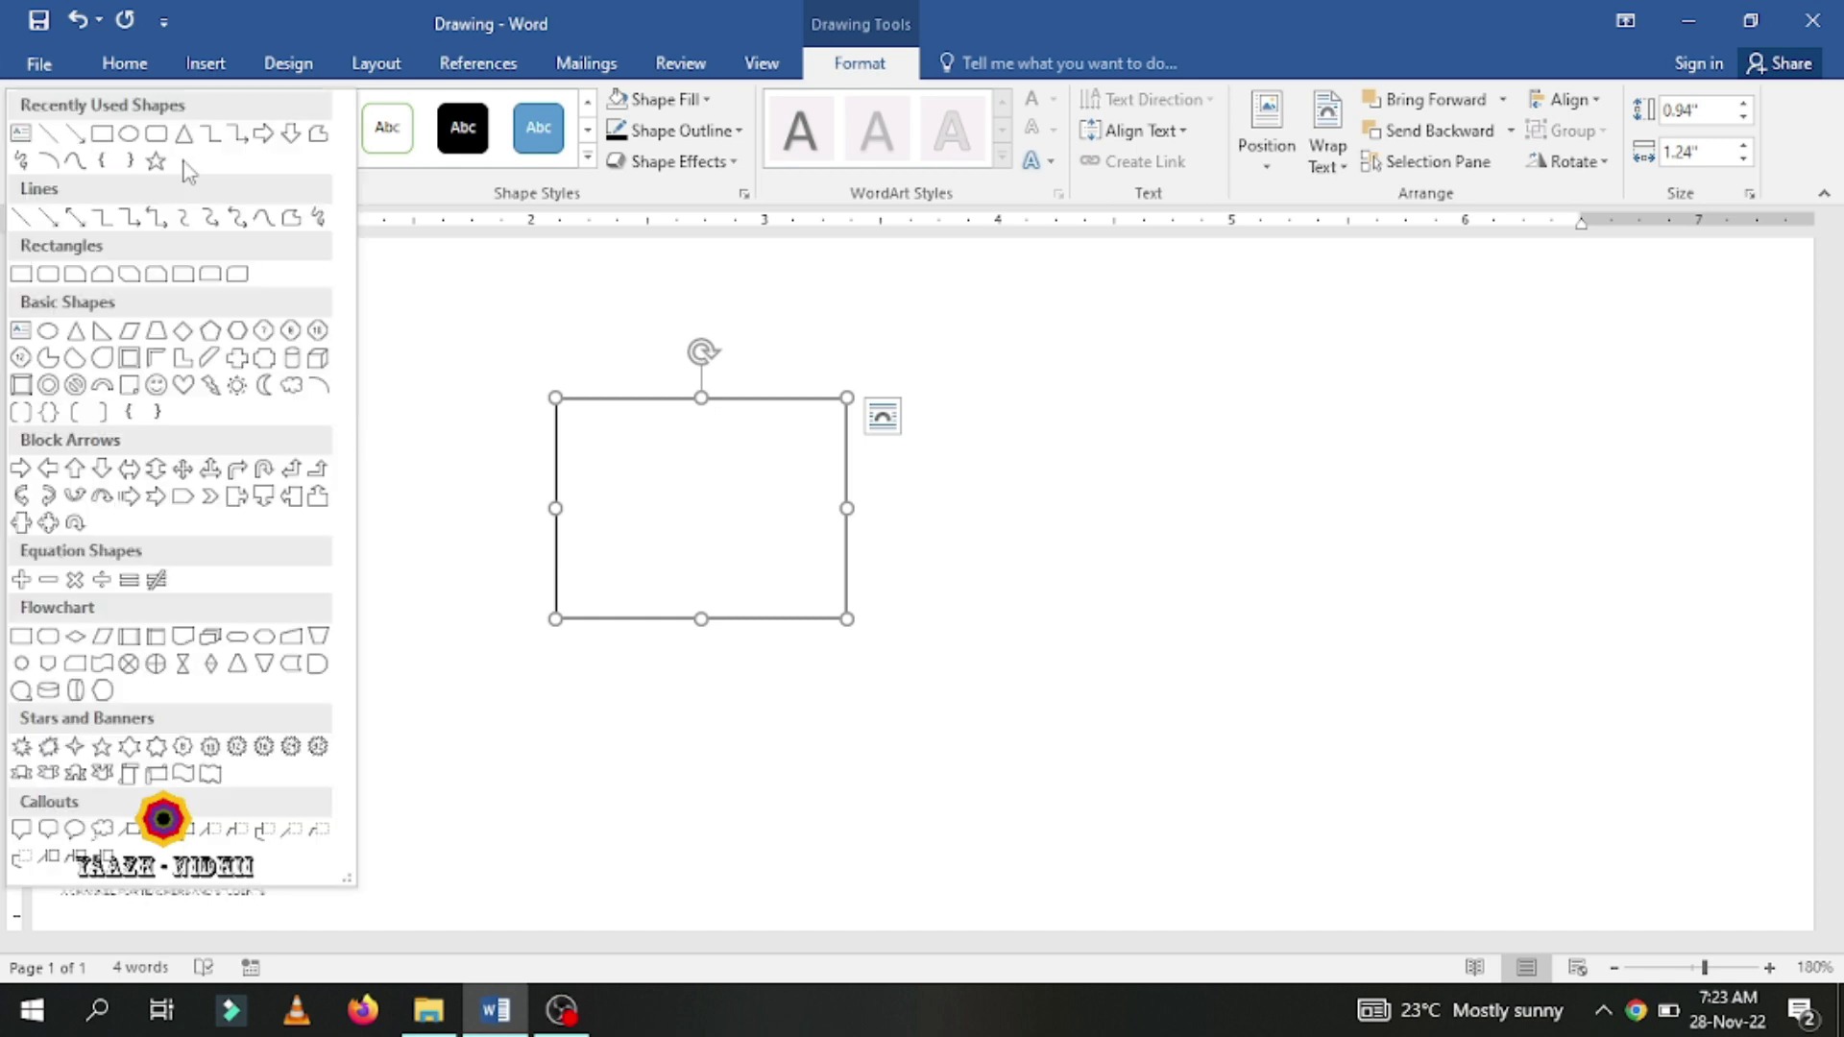
pyautogui.click(157, 334)
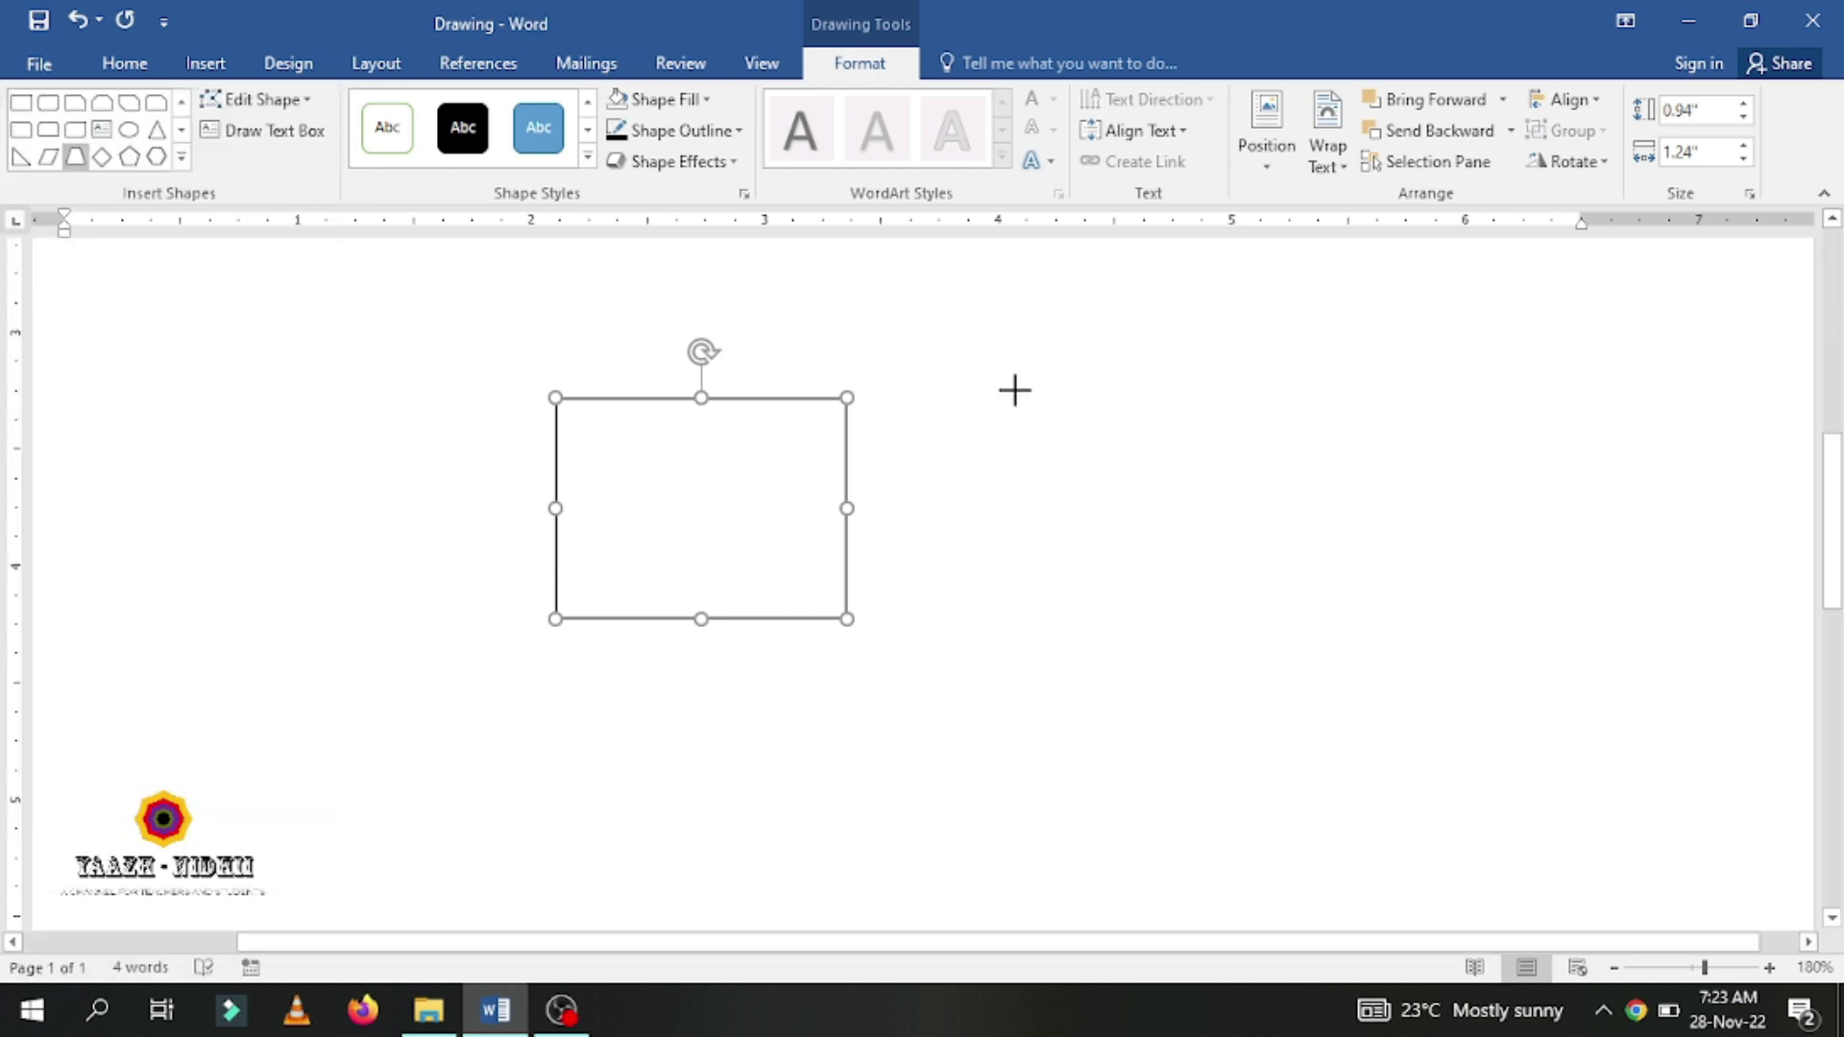
pyautogui.moveTo(1013, 390); pyautogui.dragTo(1249, 701)
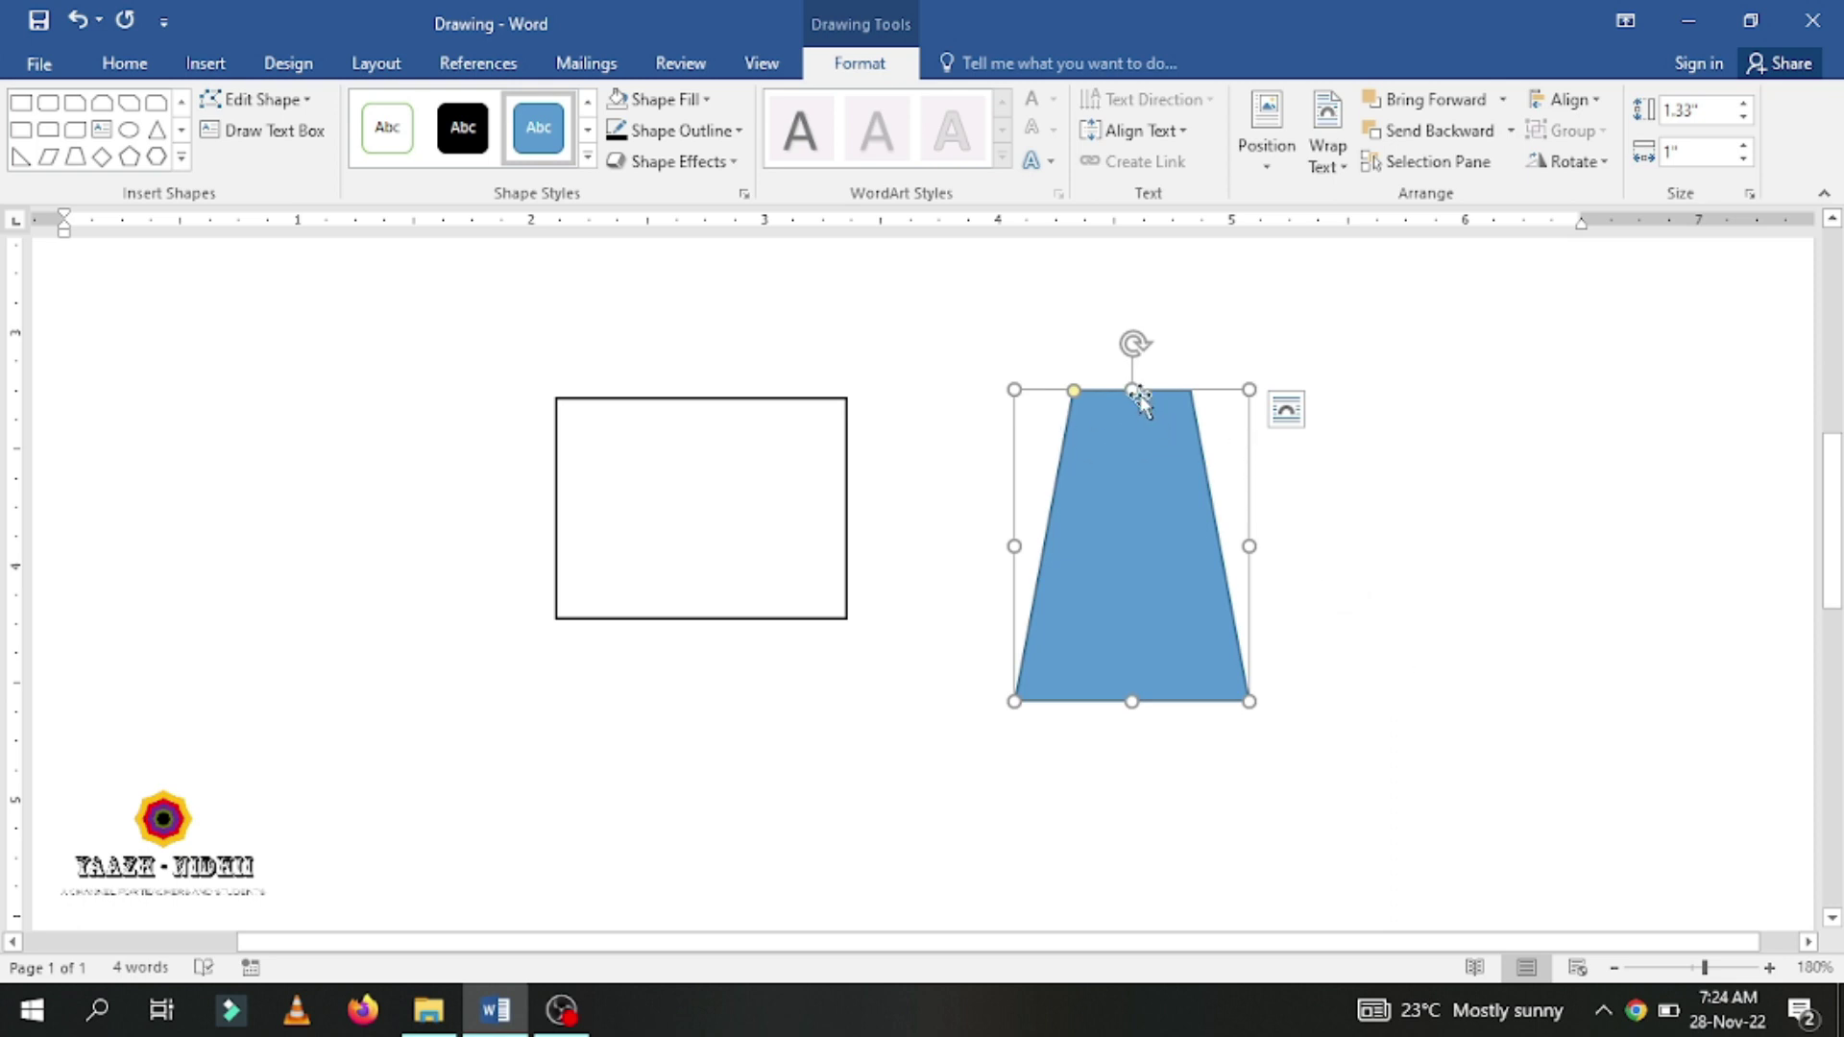
pyautogui.moveTo(1136, 392); pyautogui.dragTo(1283, 639)
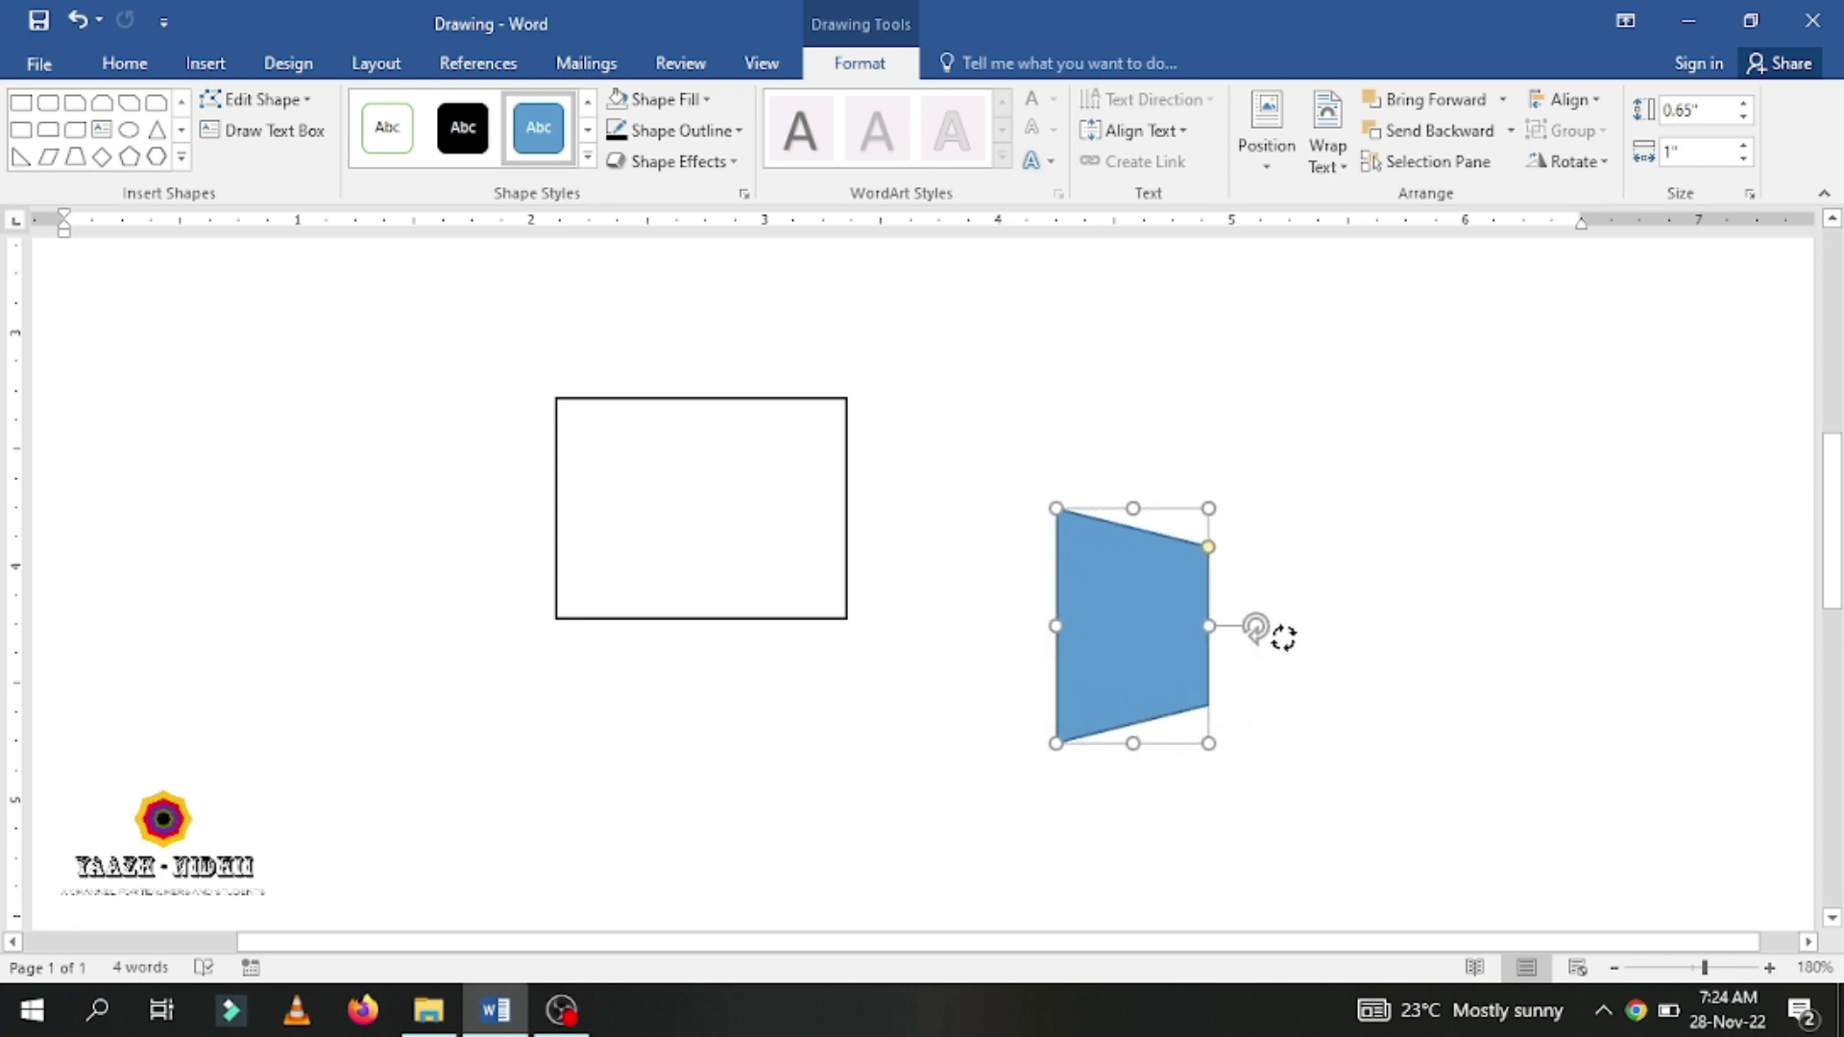
pyautogui.moveTo(1117, 605); pyautogui.dragTo(921, 514)
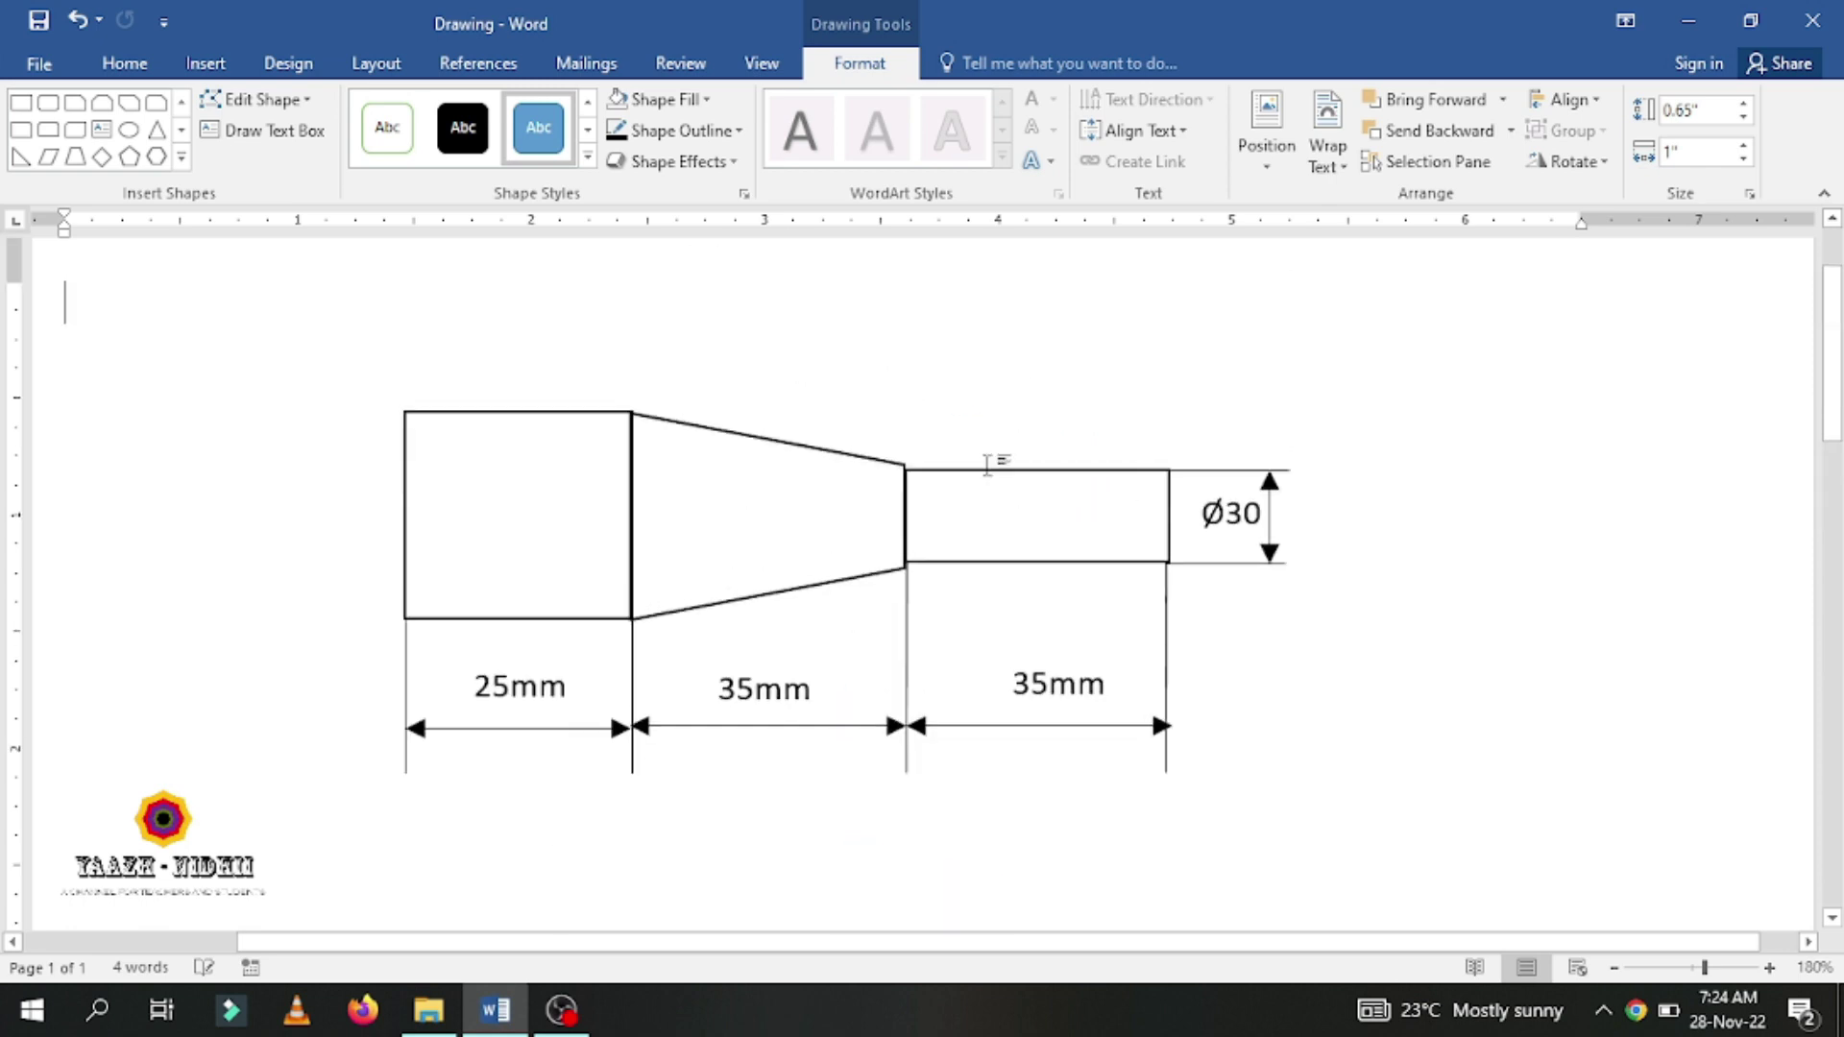
# Adjust the trapezoid's top and bottom edges to match the rectangle's height
pyautogui.click(1029, 659)
pyautogui.scroll(-1, 1025, 653)
pyautogui.scroll(-2, 1026, 643)
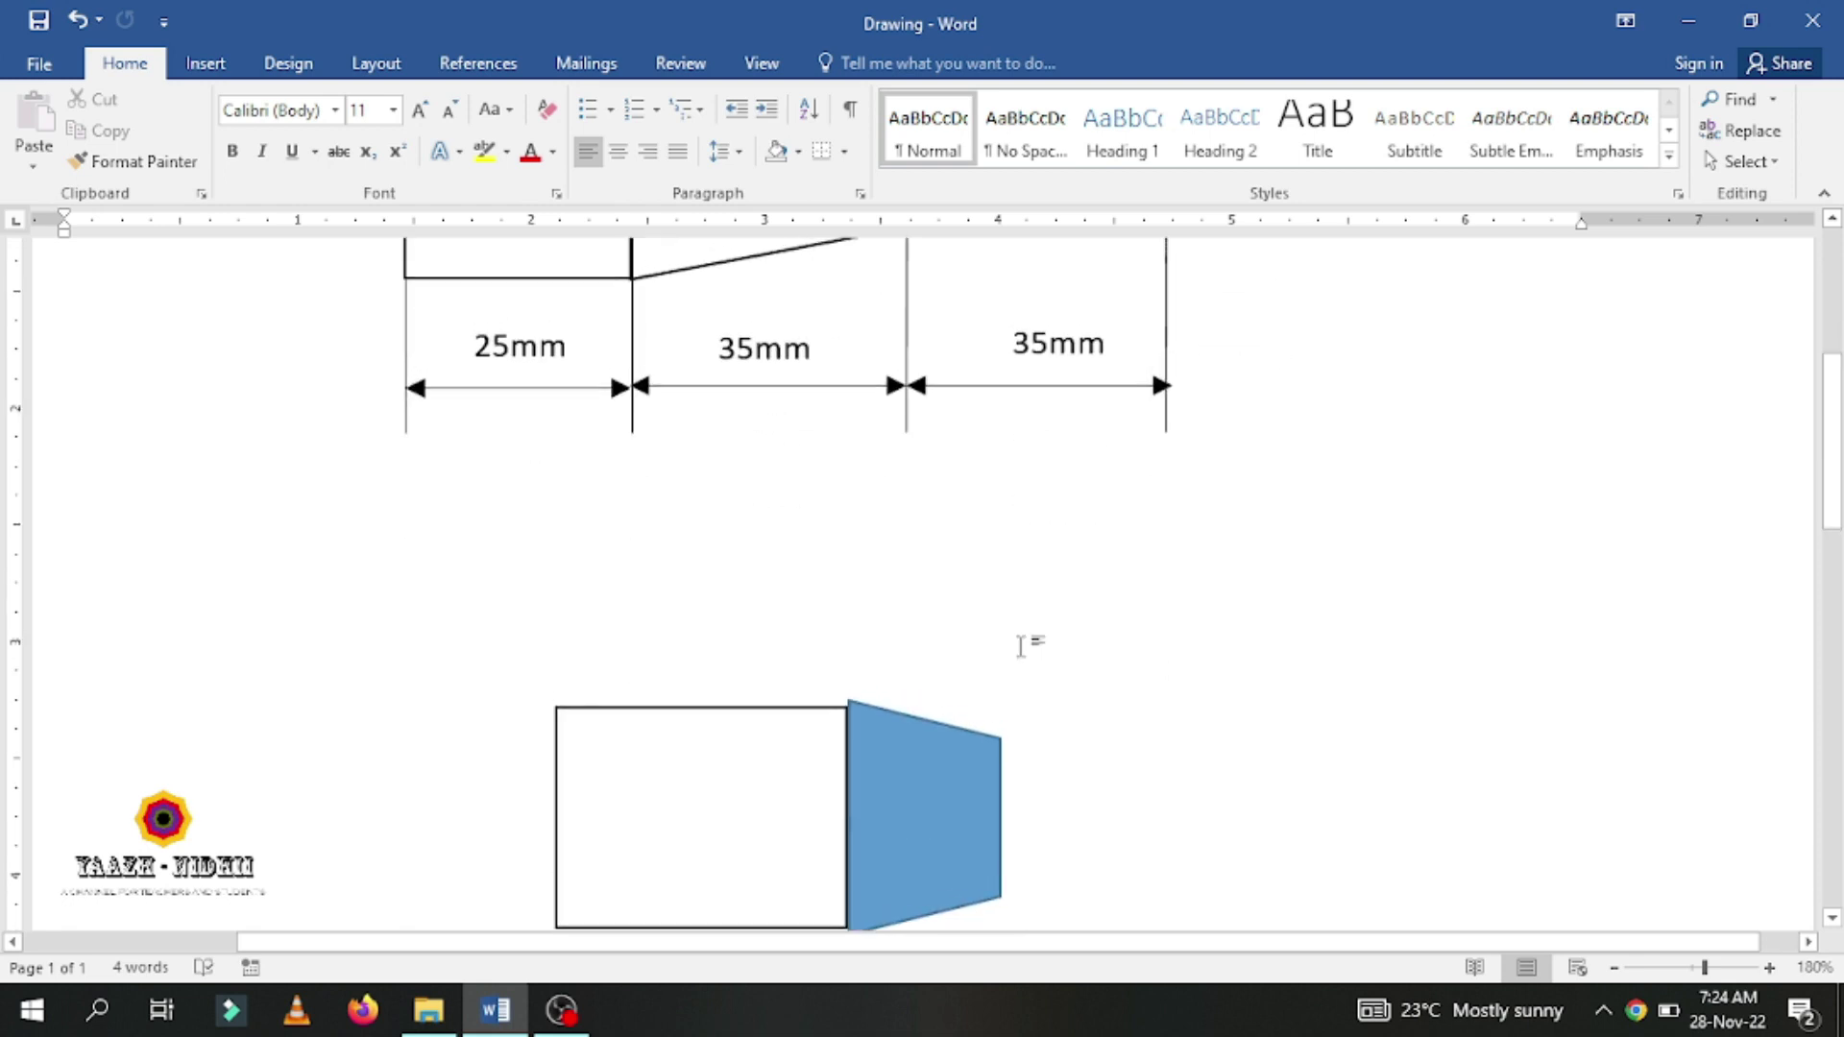
pyautogui.click(924, 636)
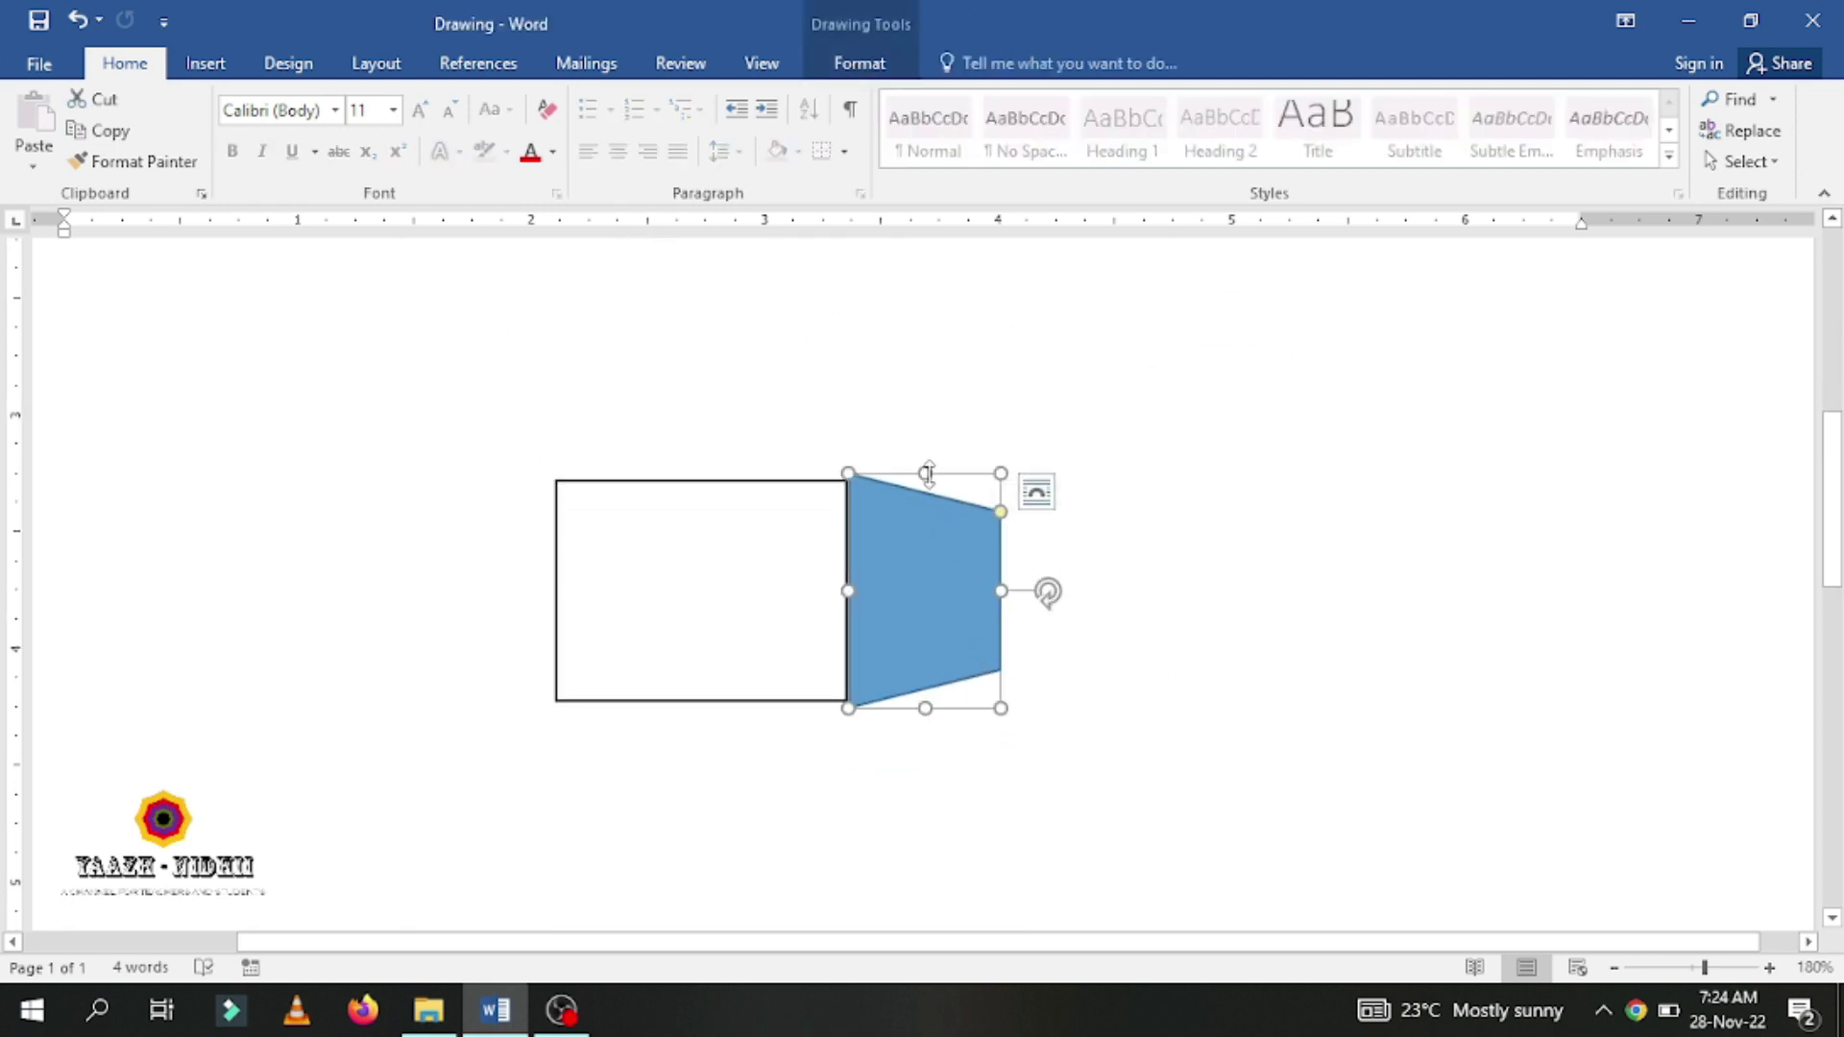
pyautogui.moveTo(925, 473); pyautogui.dragTo(924, 479)
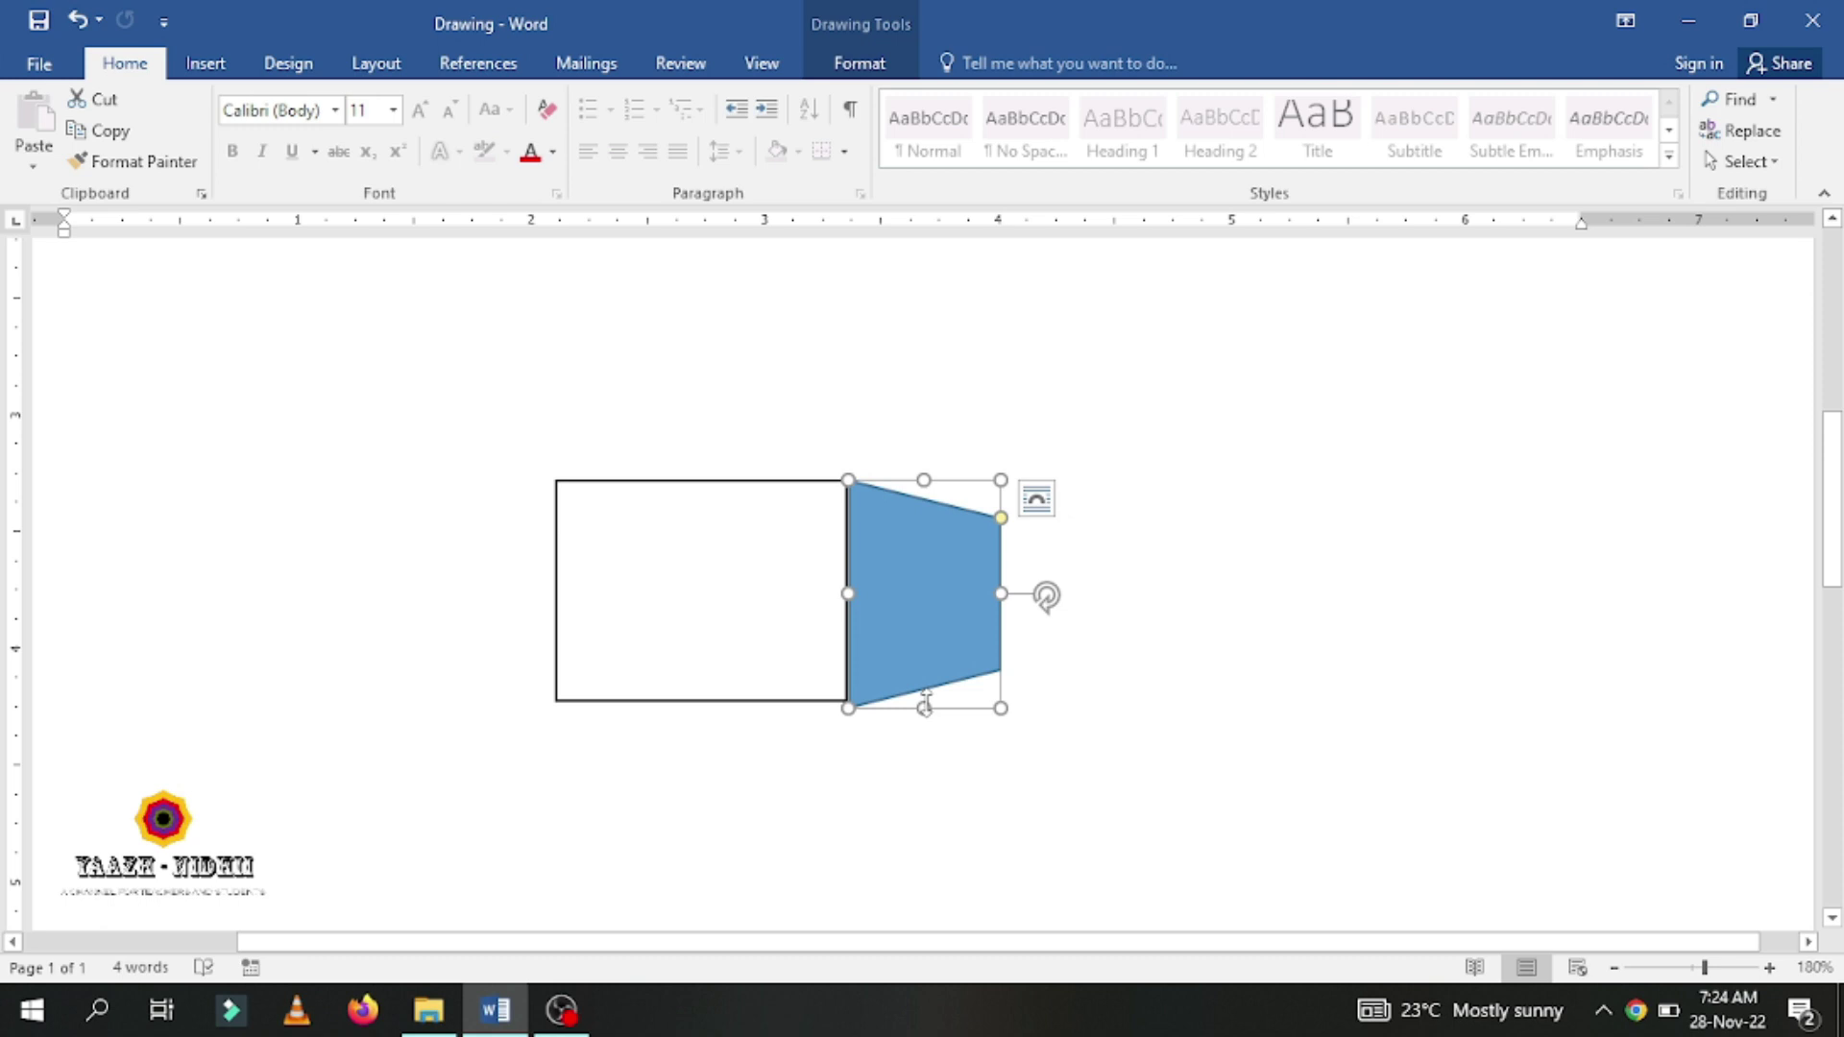
pyautogui.moveTo(924, 708); pyautogui.dragTo(924, 702)
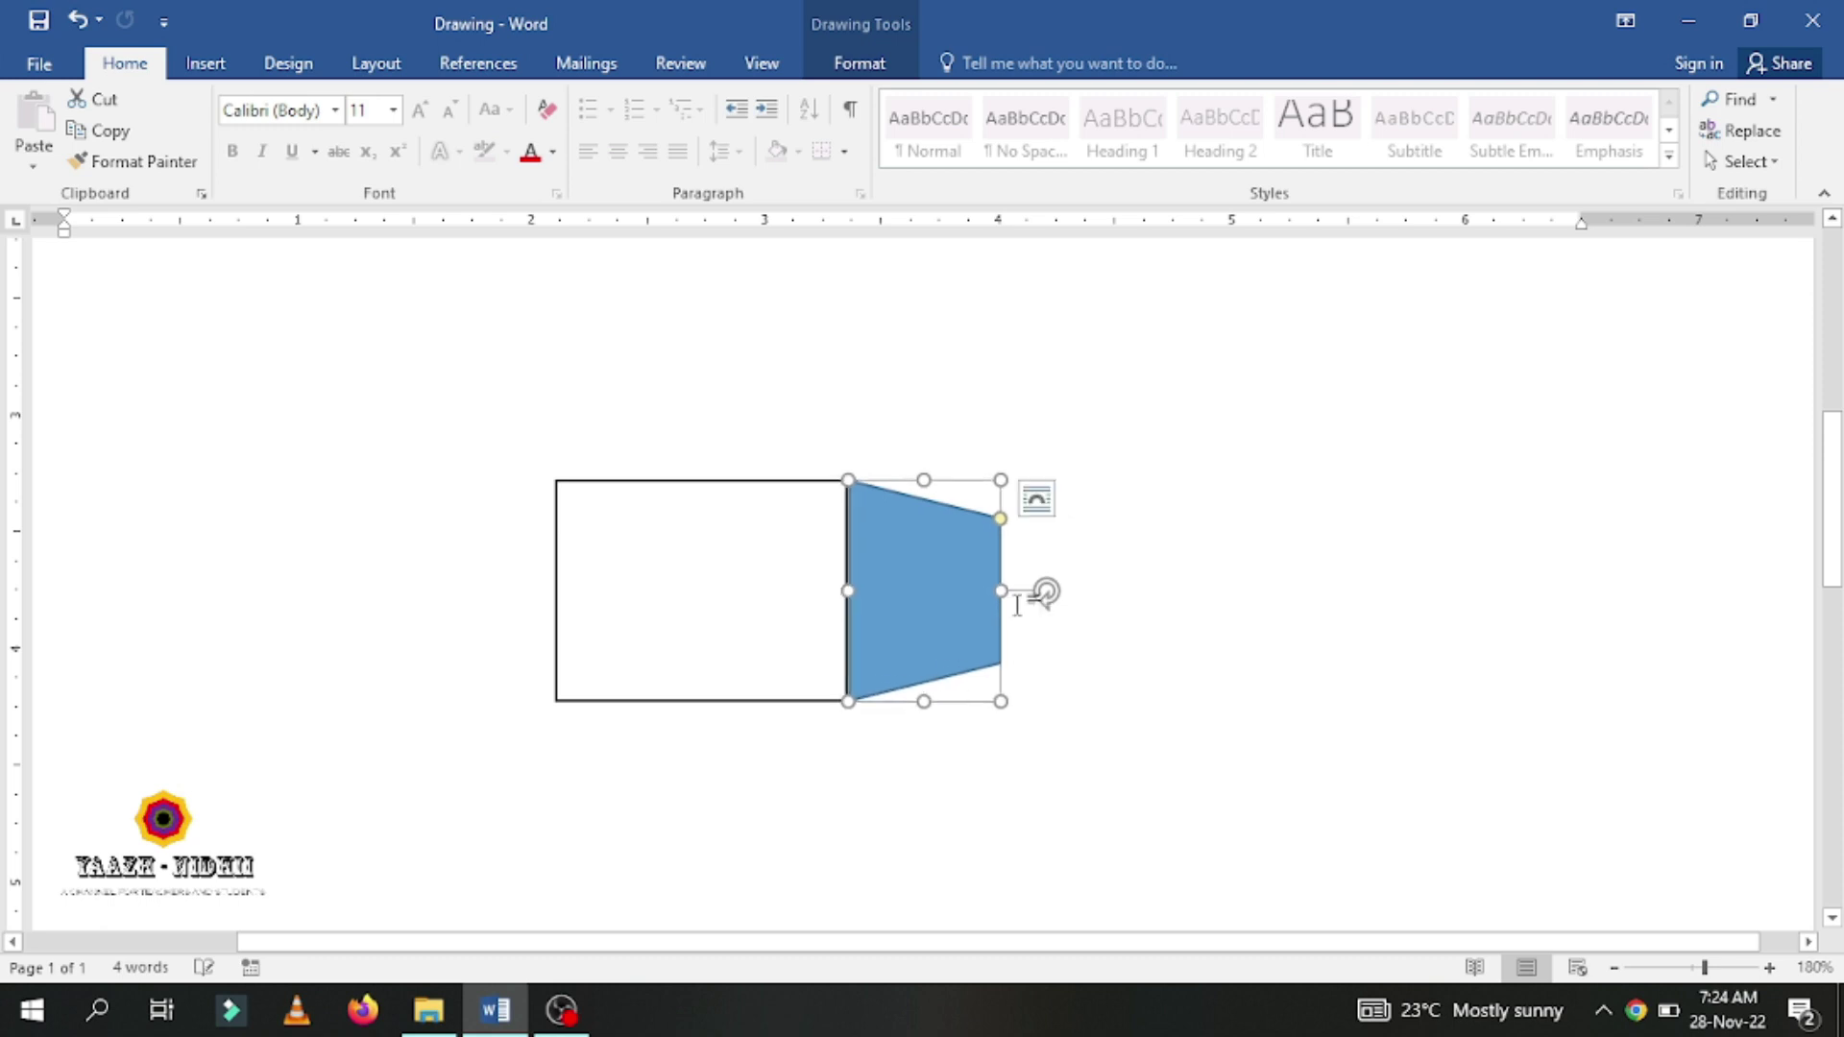
# Give the trapezoid No Fill and a black outline, then nudge it onto the rectangle's edge
pyautogui.doubleClick(953, 582)
pyautogui.click(709, 99)
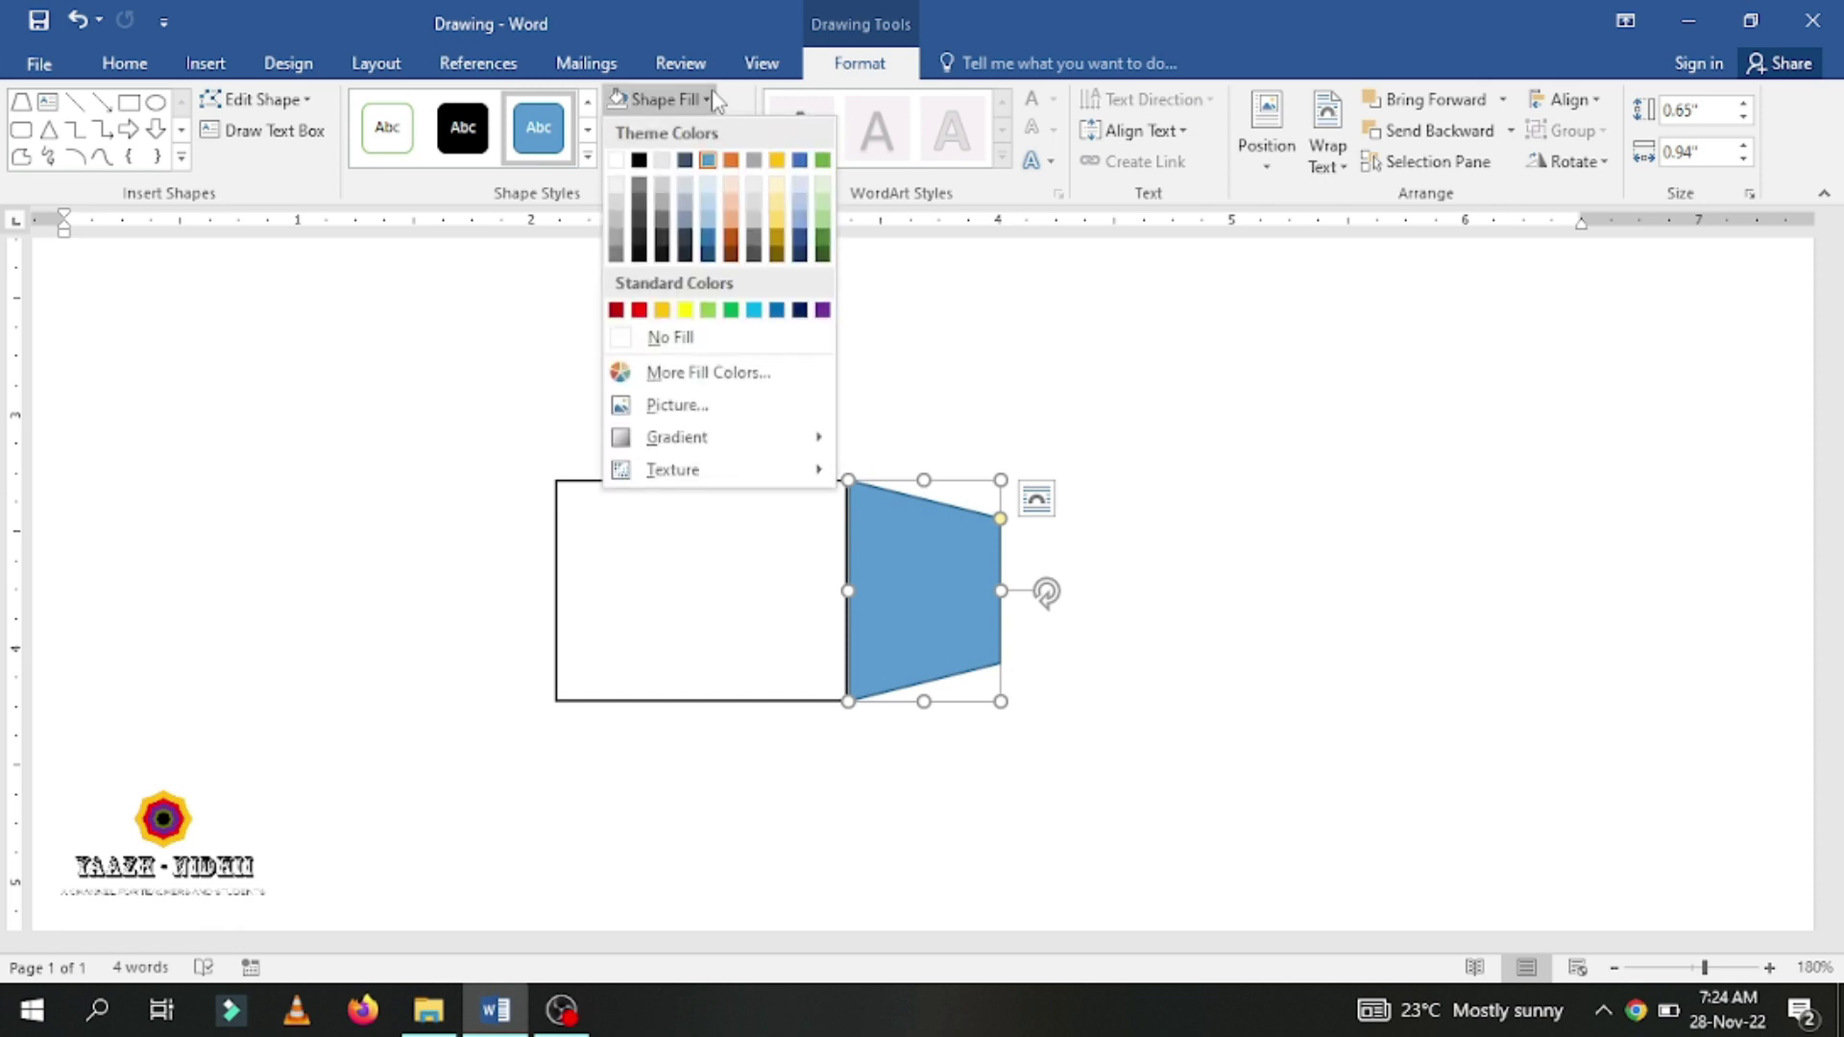
pyautogui.click(680, 339)
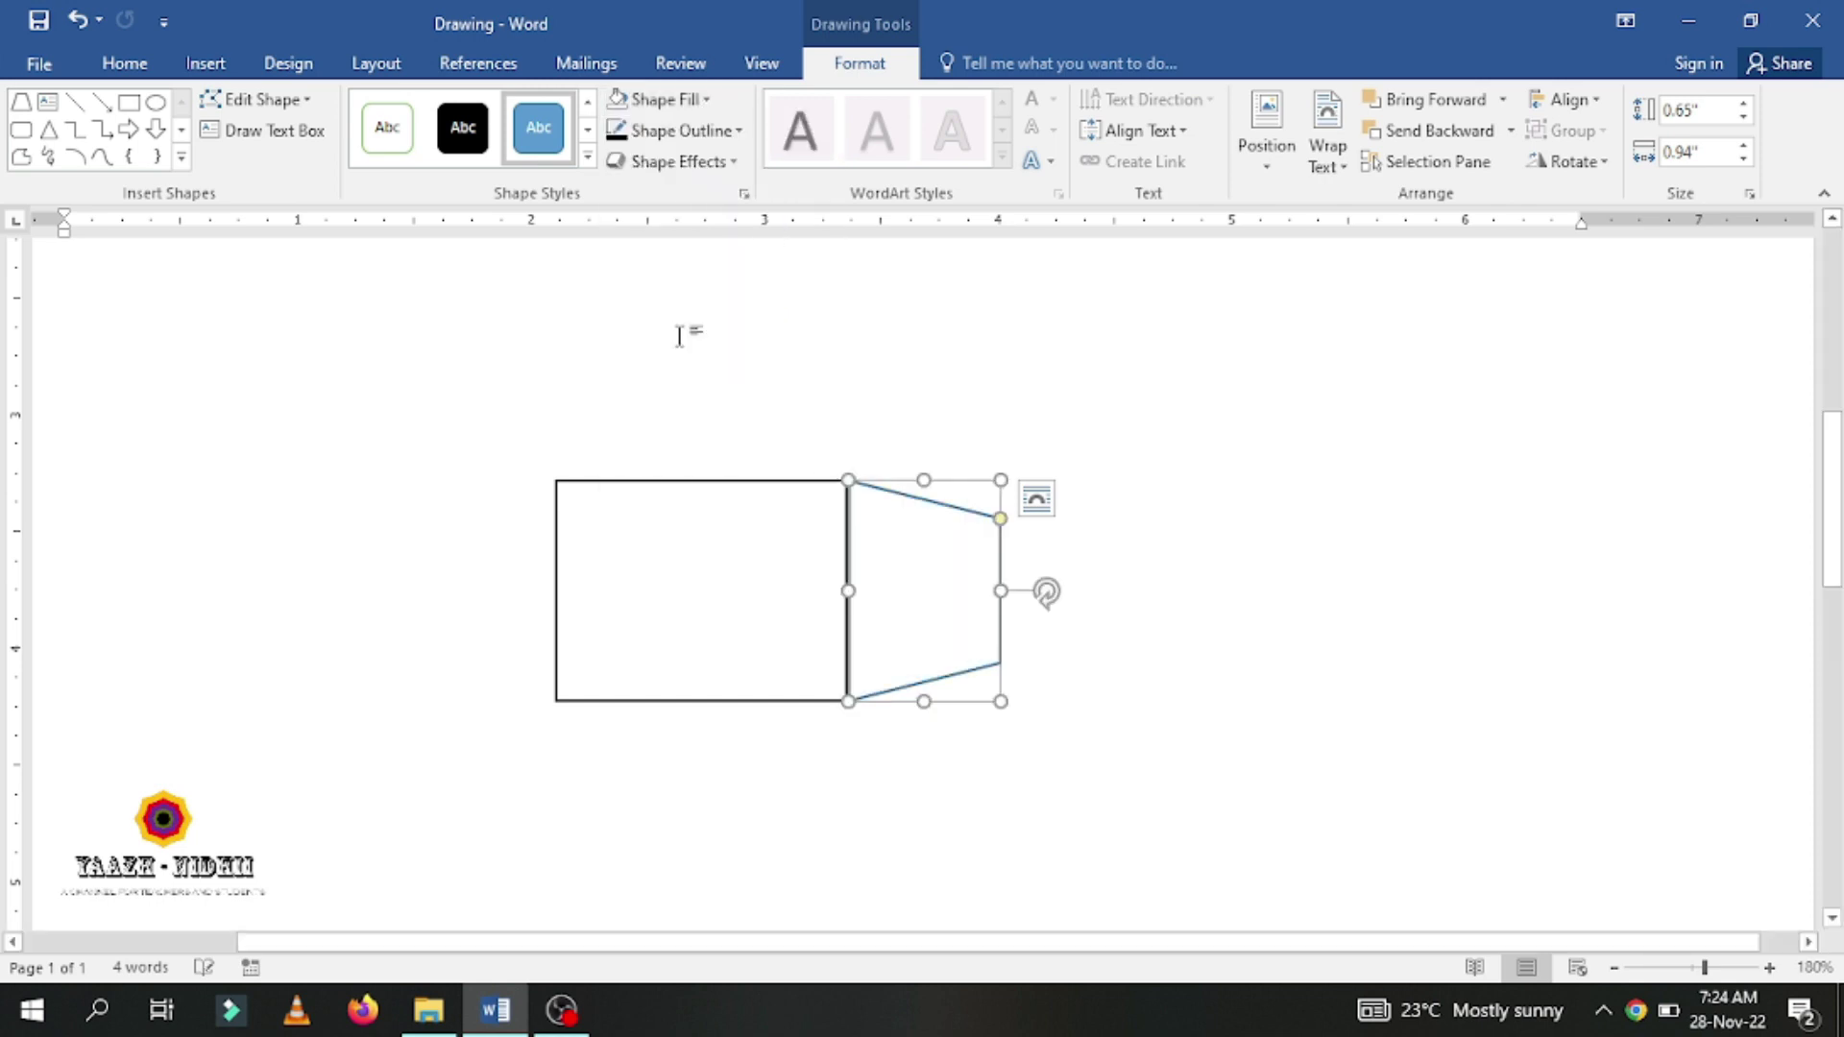
pyautogui.click(750, 146)
pyautogui.click(659, 191)
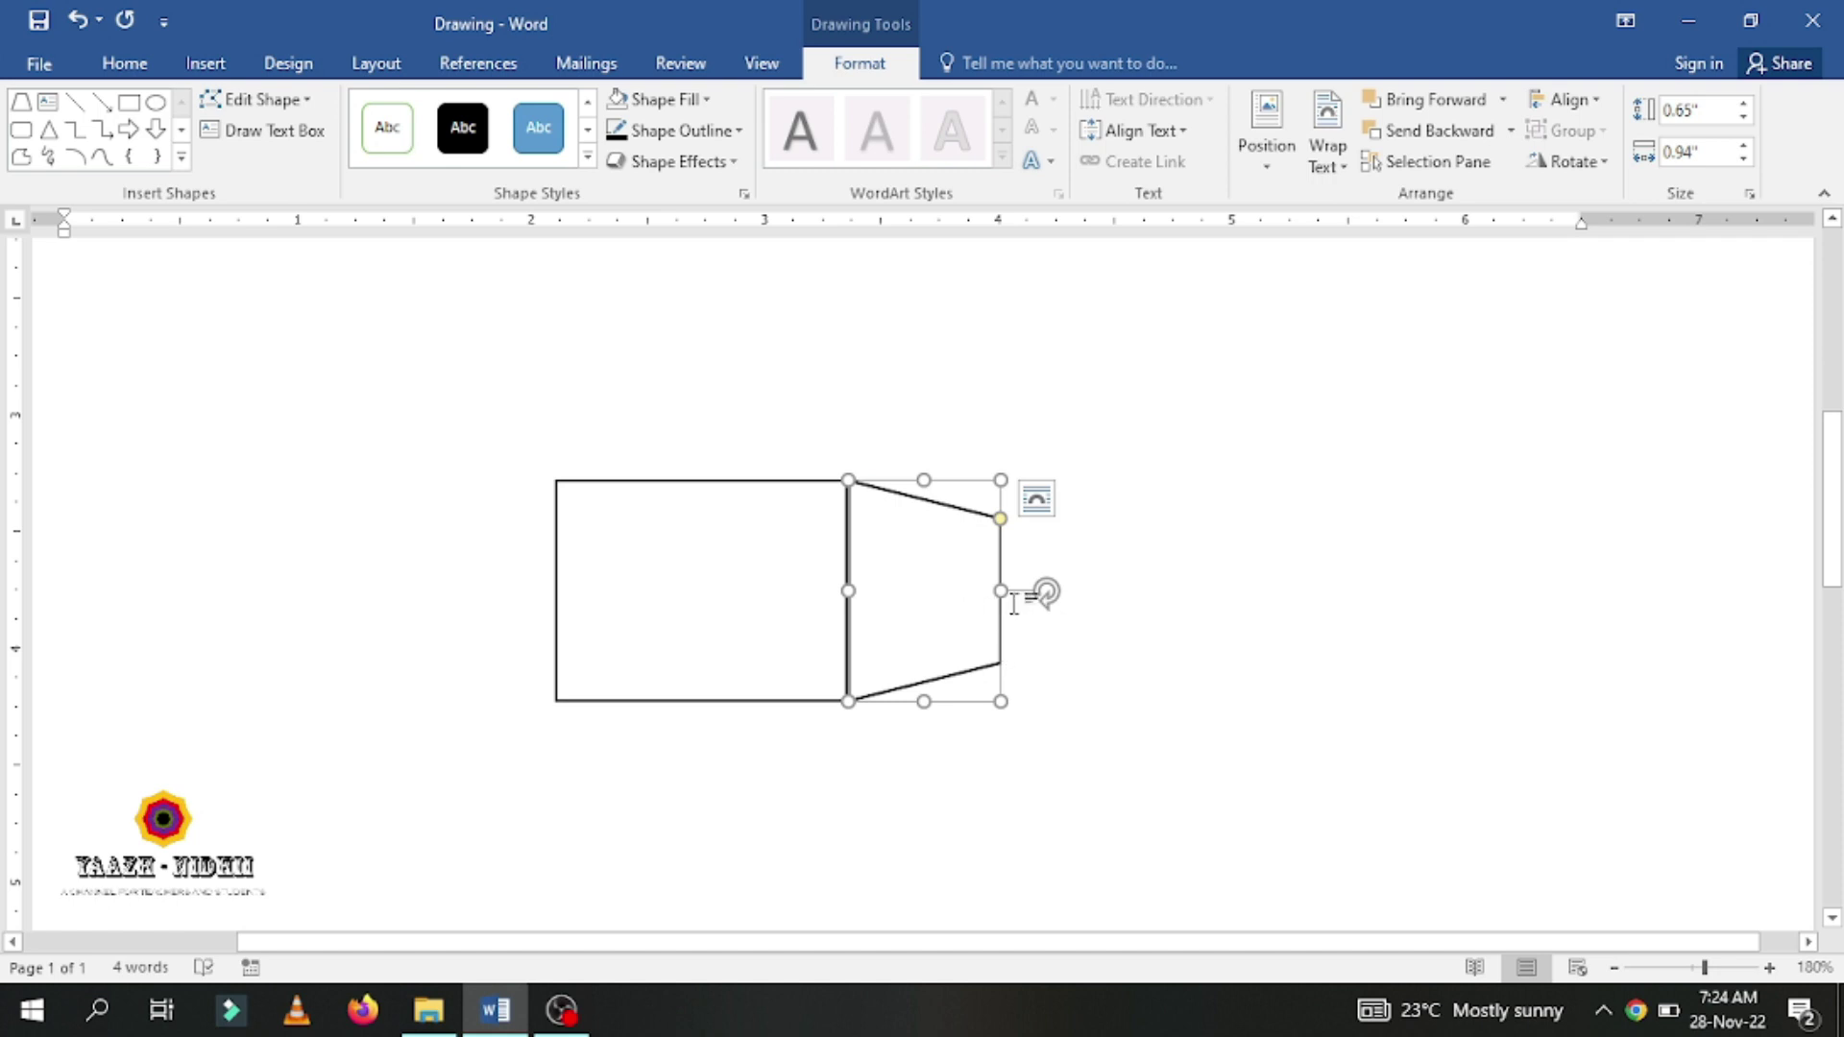
pyautogui.moveTo(1000, 607); pyautogui.dragTo(989, 617)
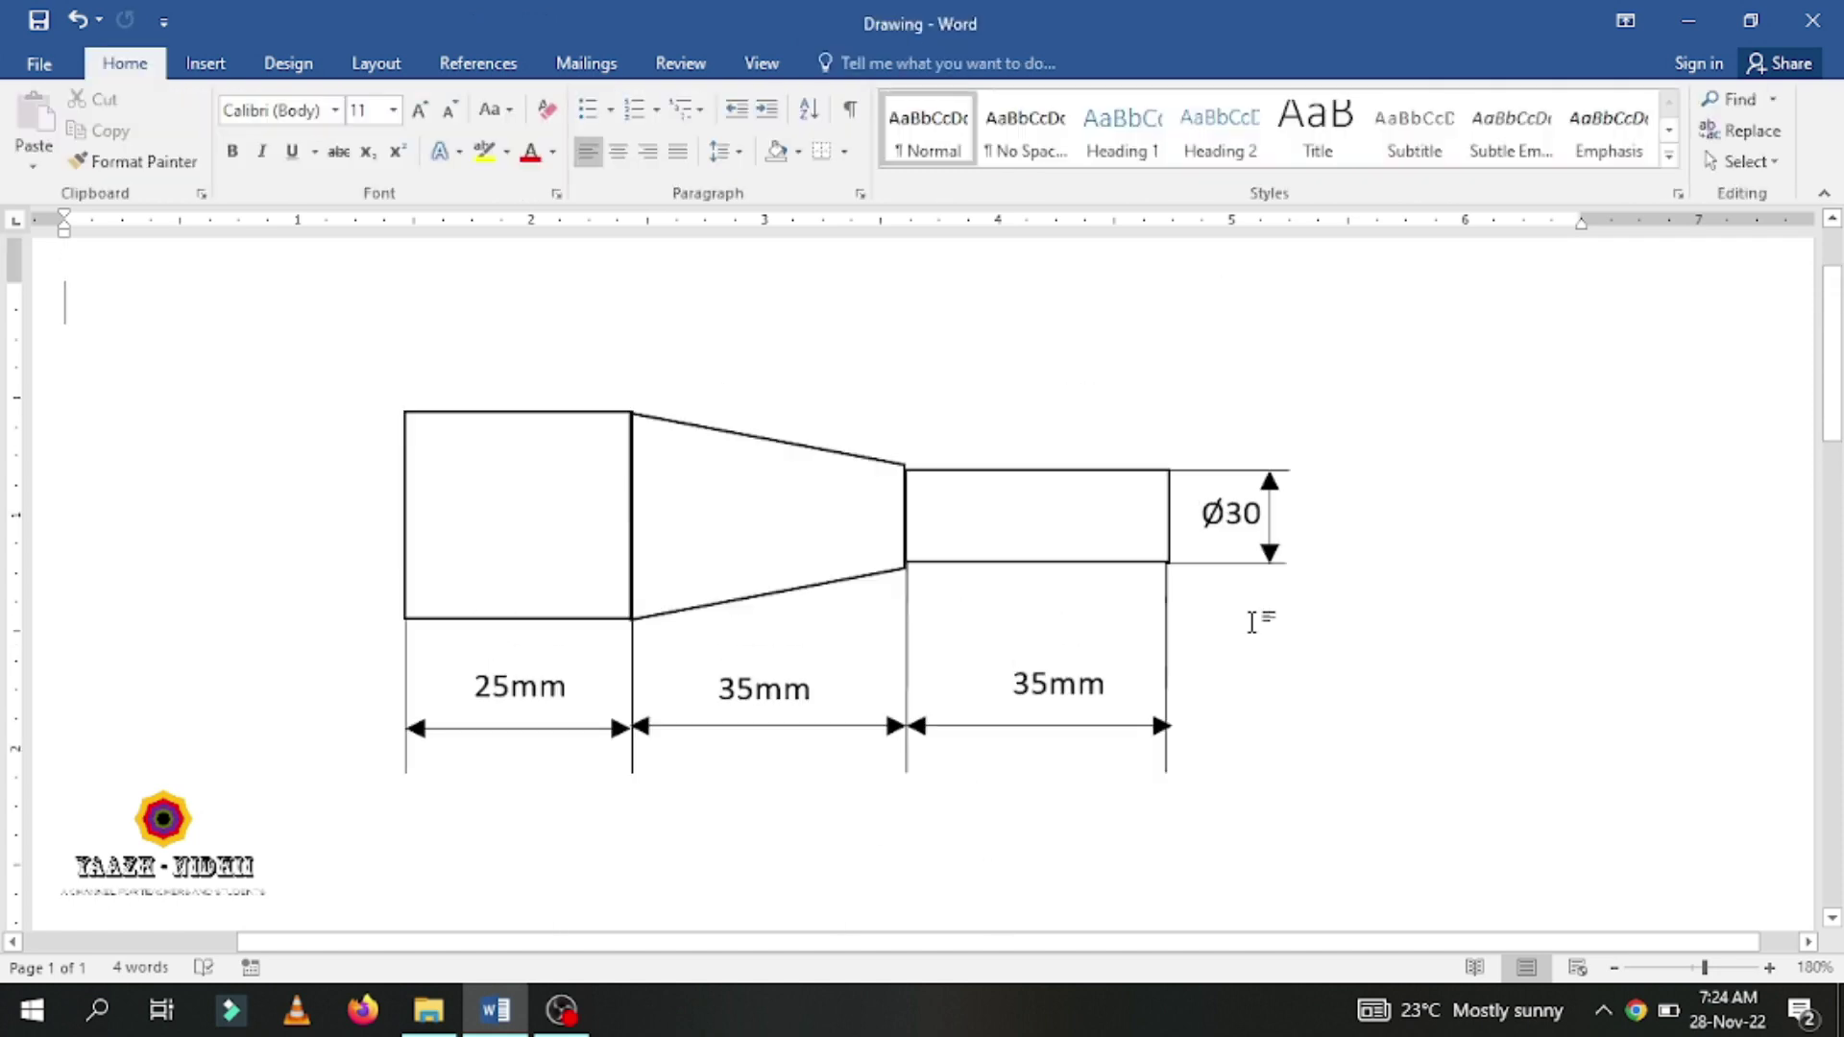
# Draw a small rectangle starting at the trapezoid's narrow top-right corner
pyautogui.scroll(-8, 1252, 623)
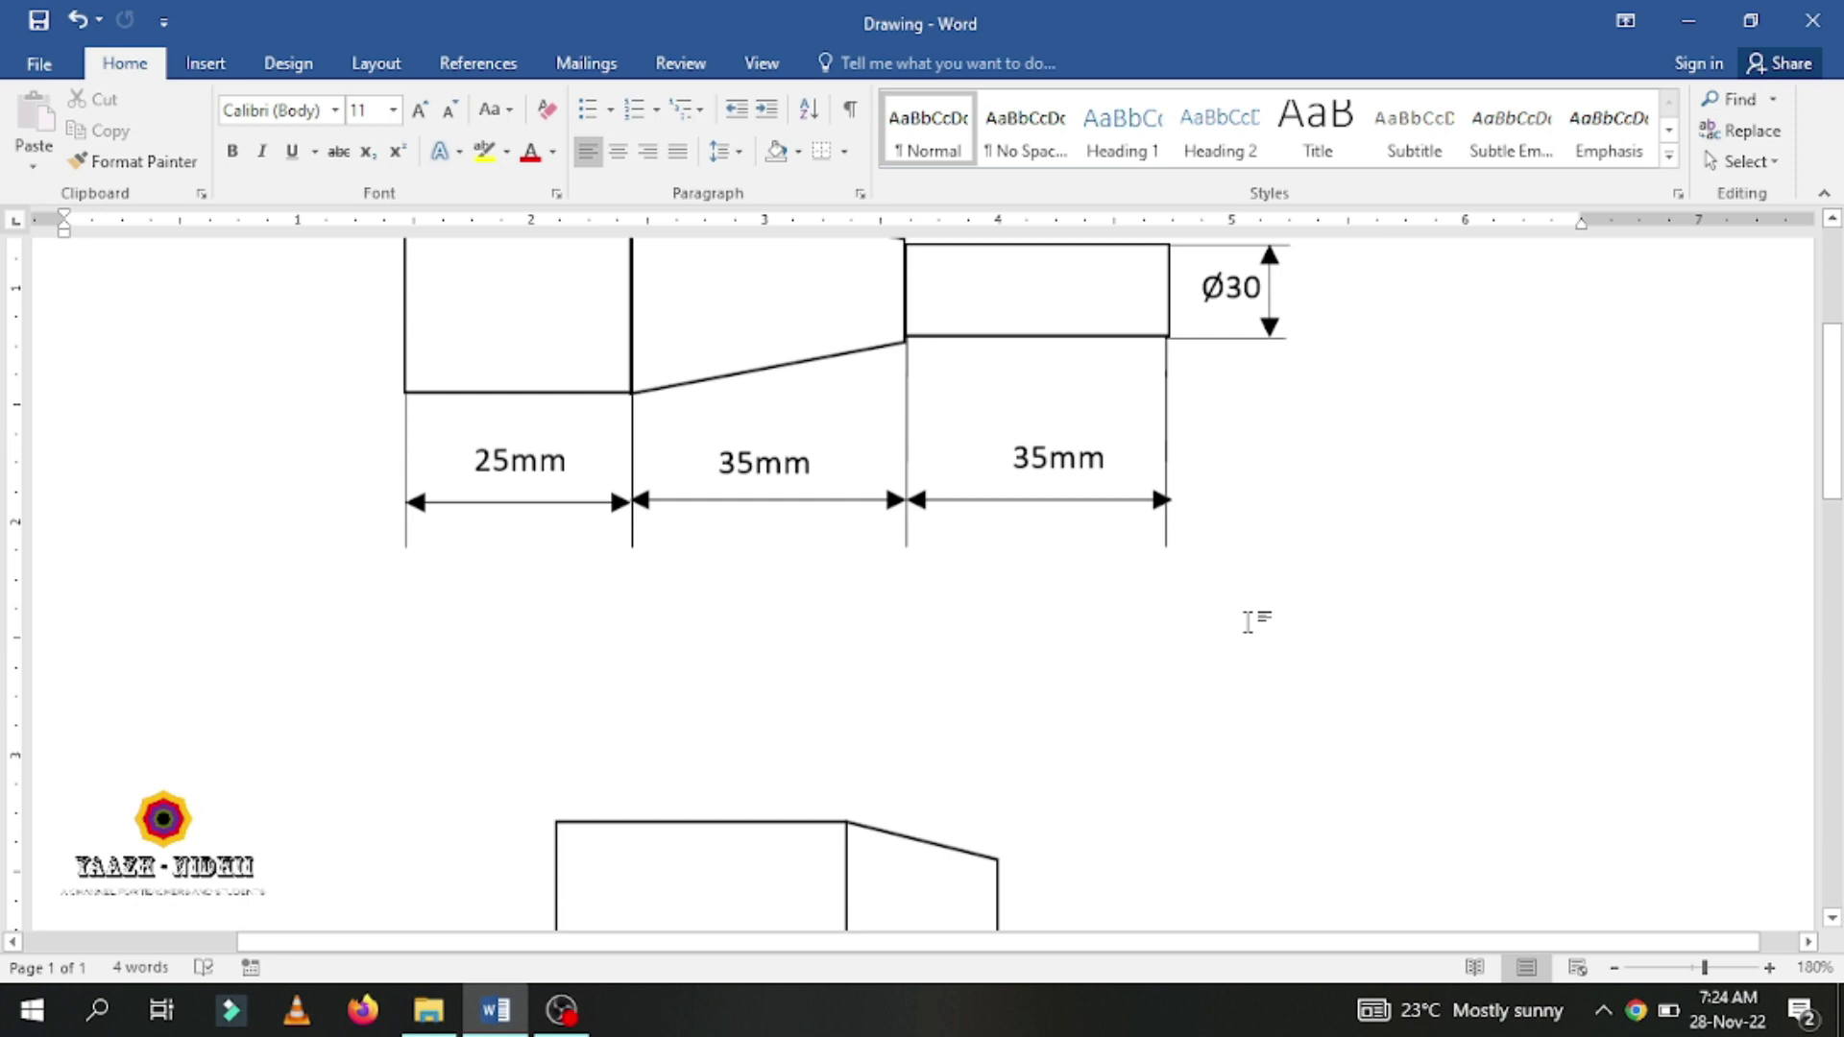
pyautogui.scroll(1, 1239, 620)
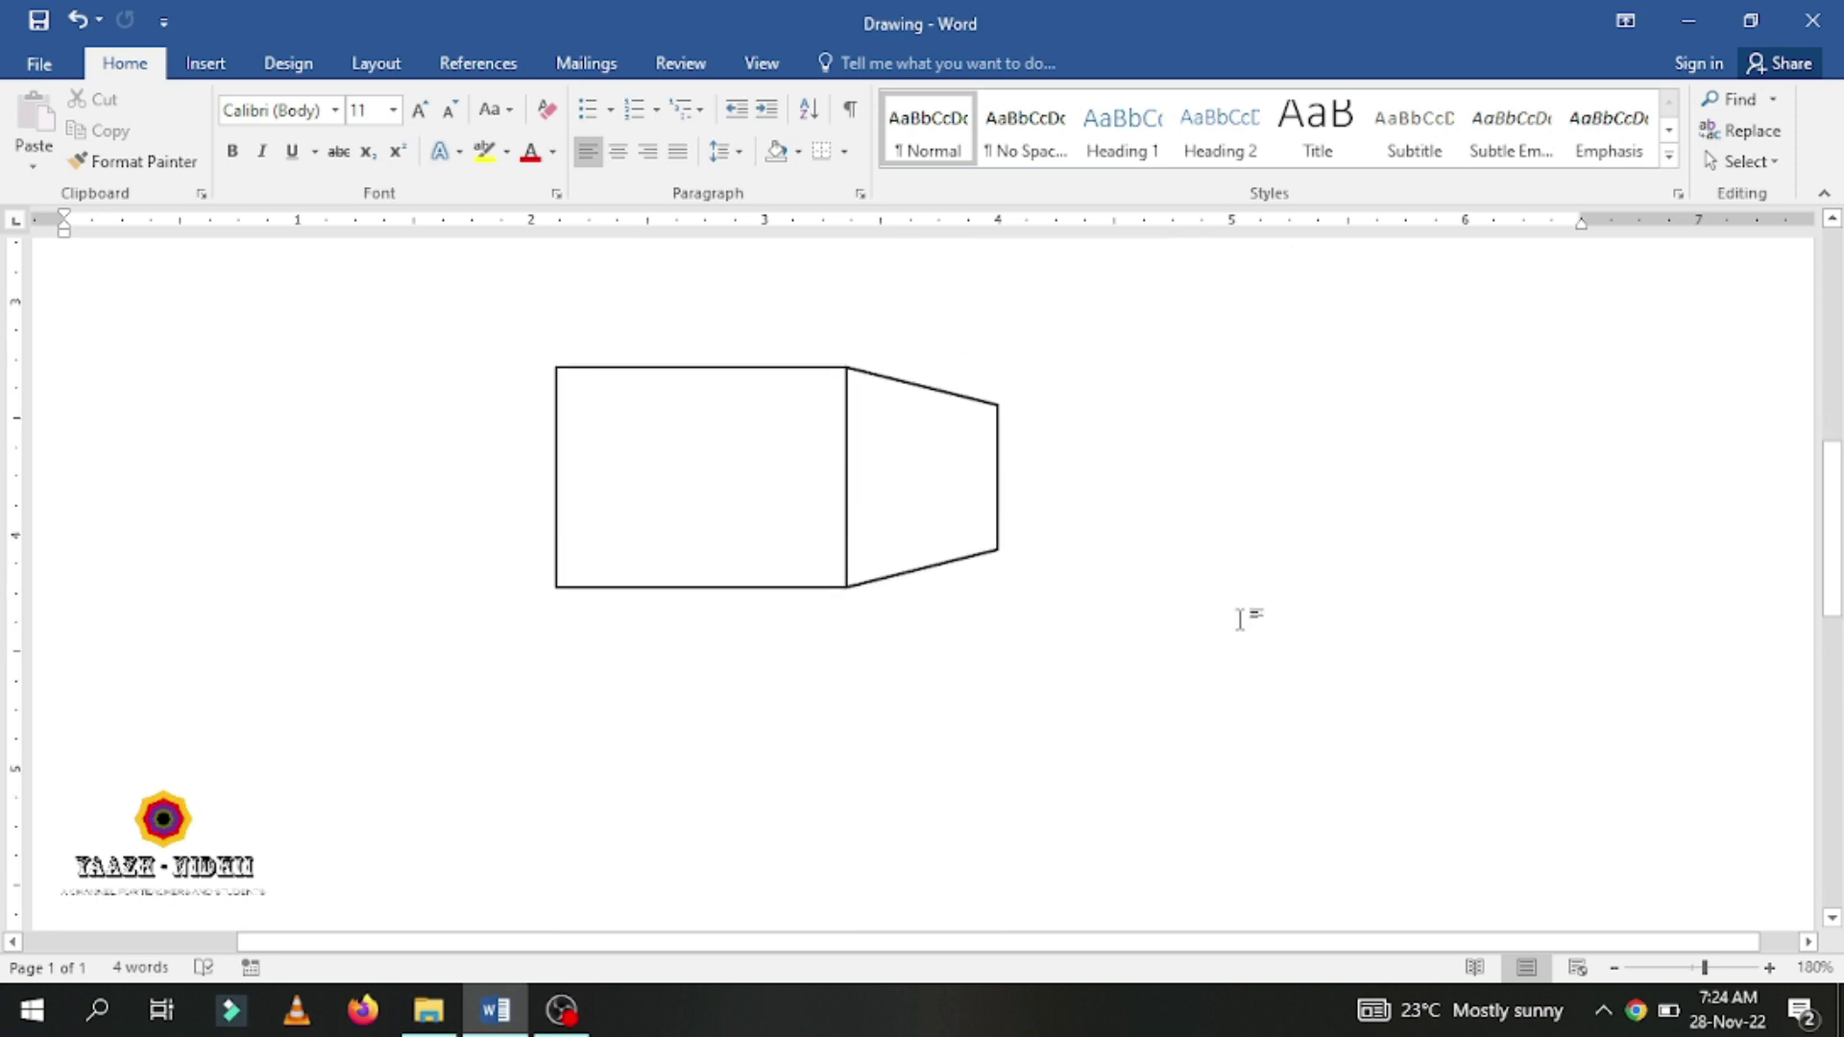
pyautogui.click(205, 63)
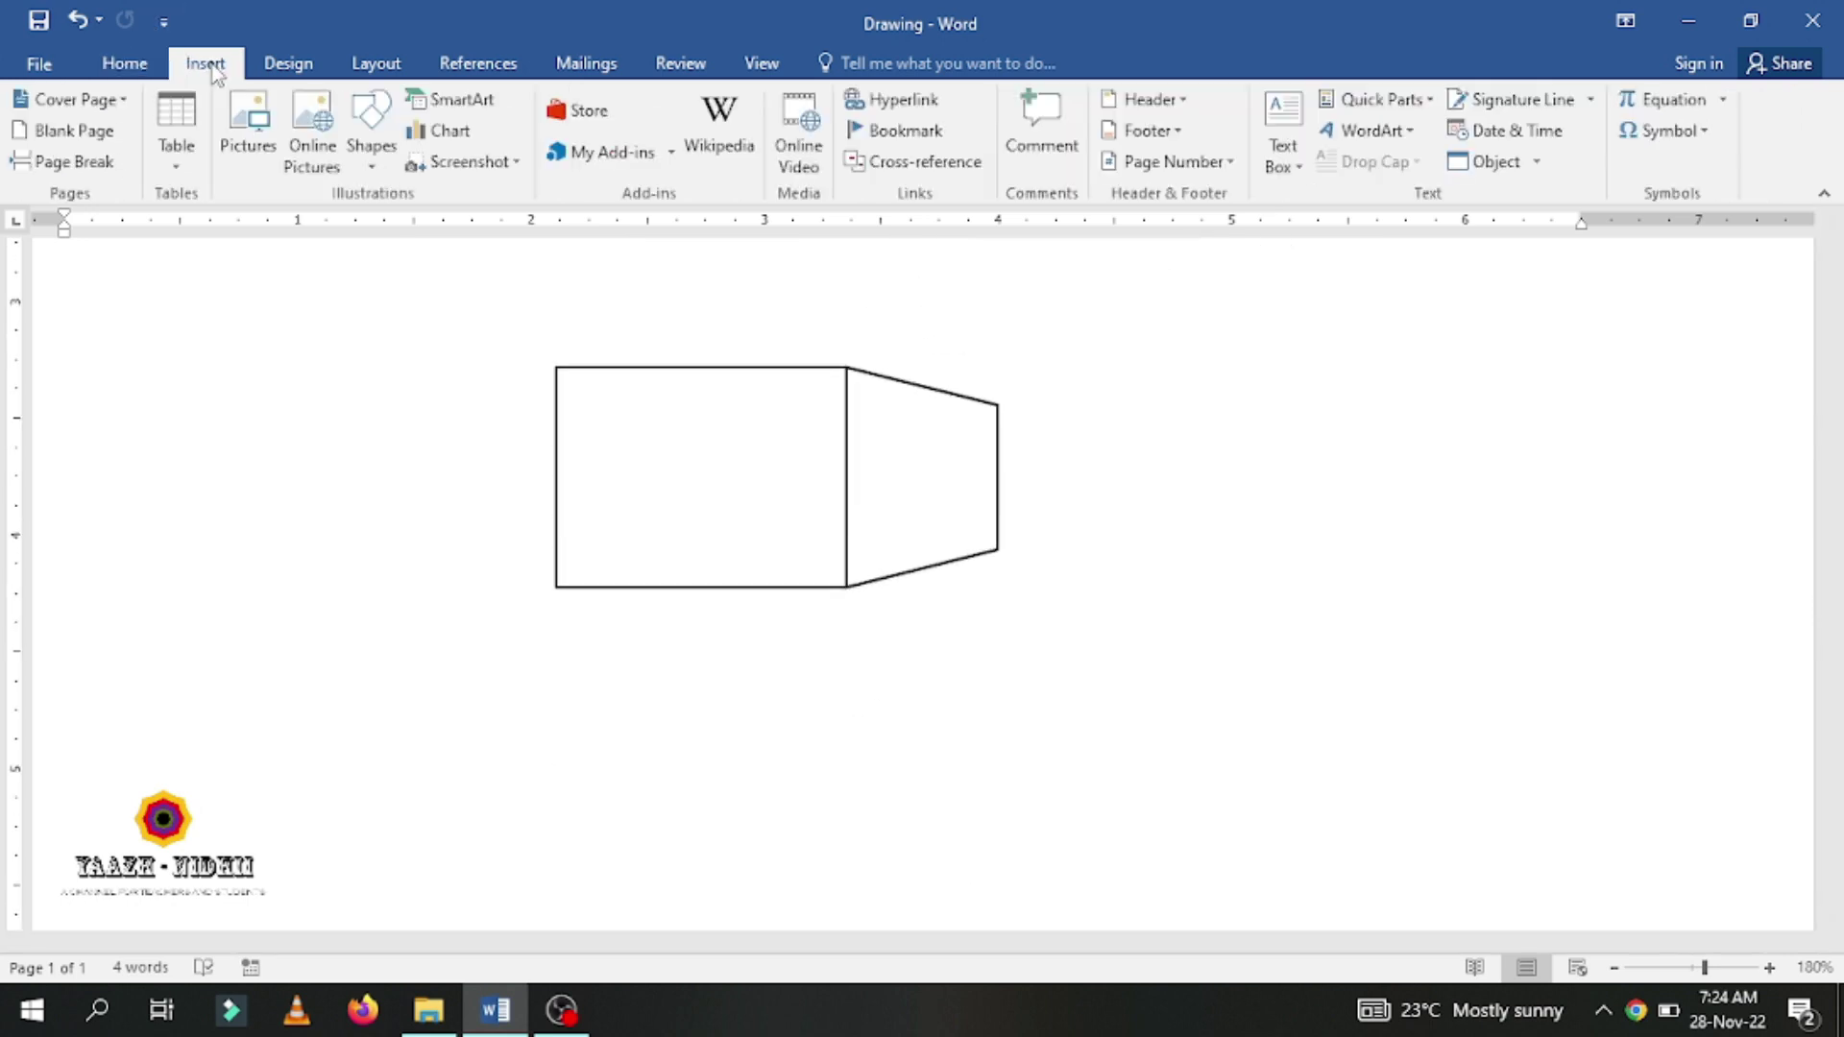
pyautogui.click(372, 153)
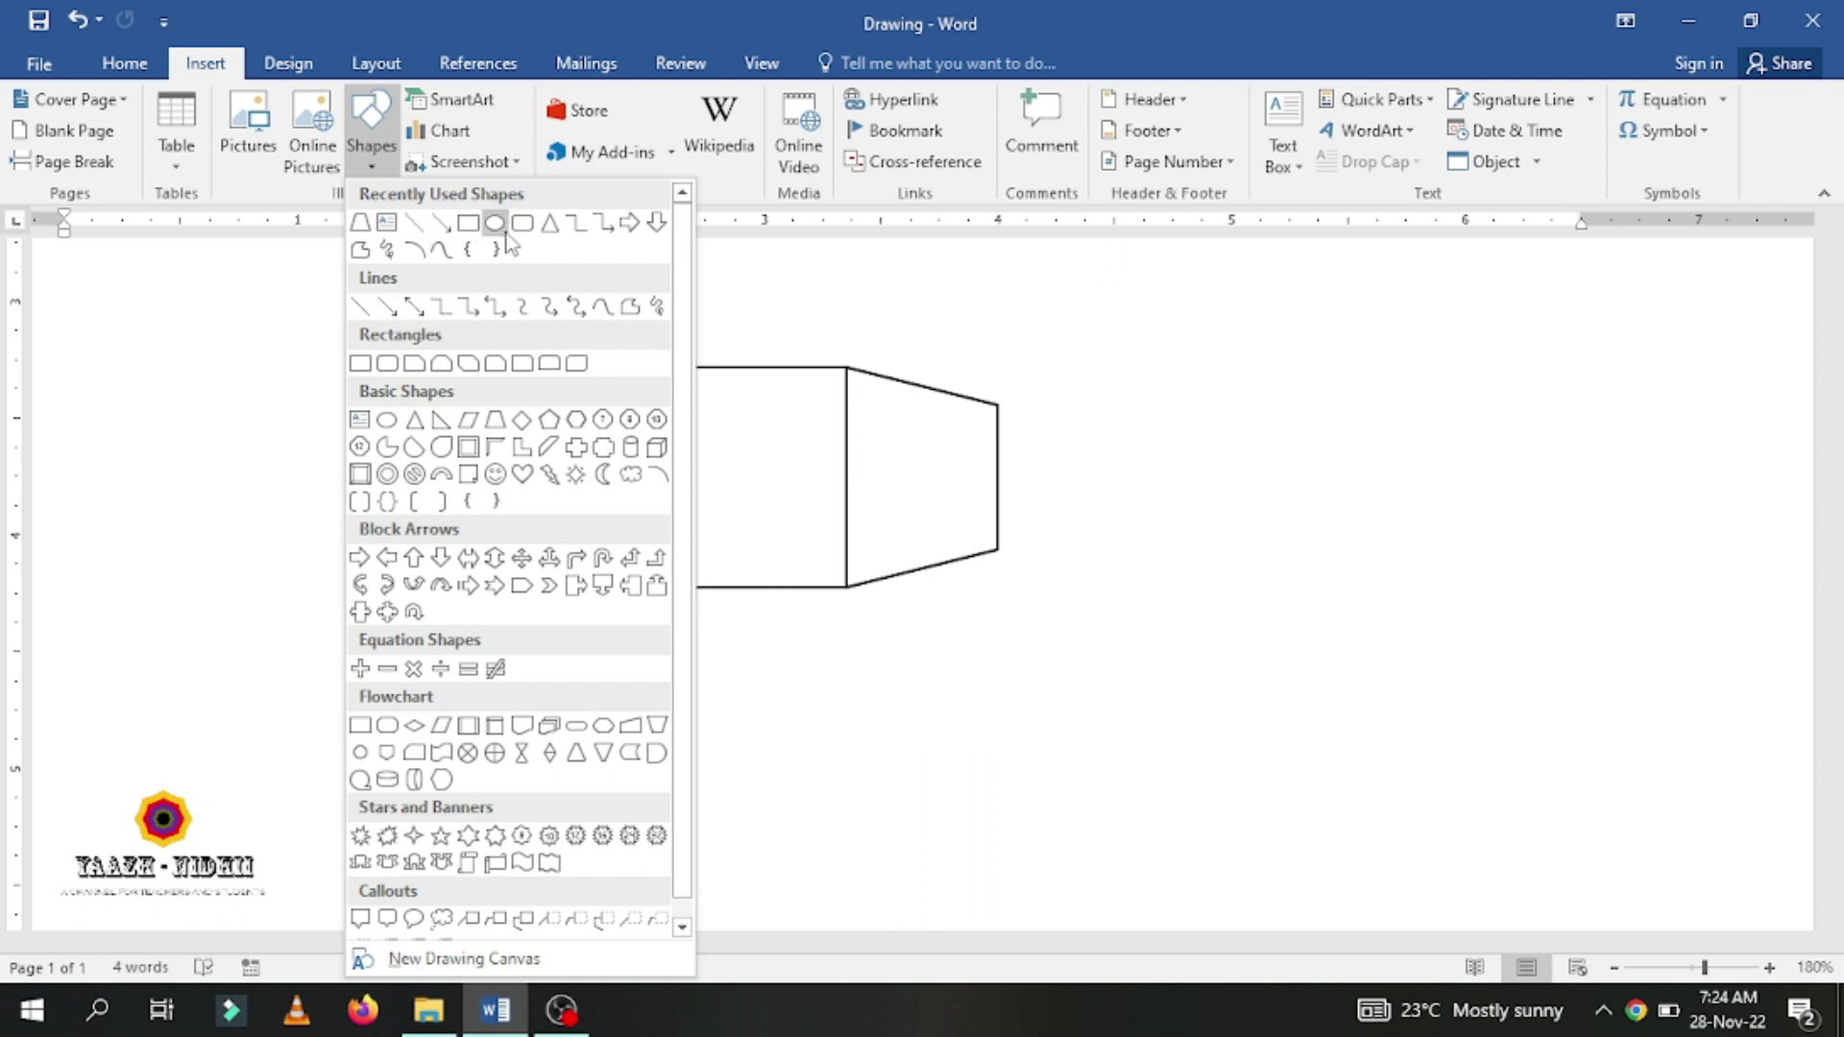
pyautogui.click(361, 364)
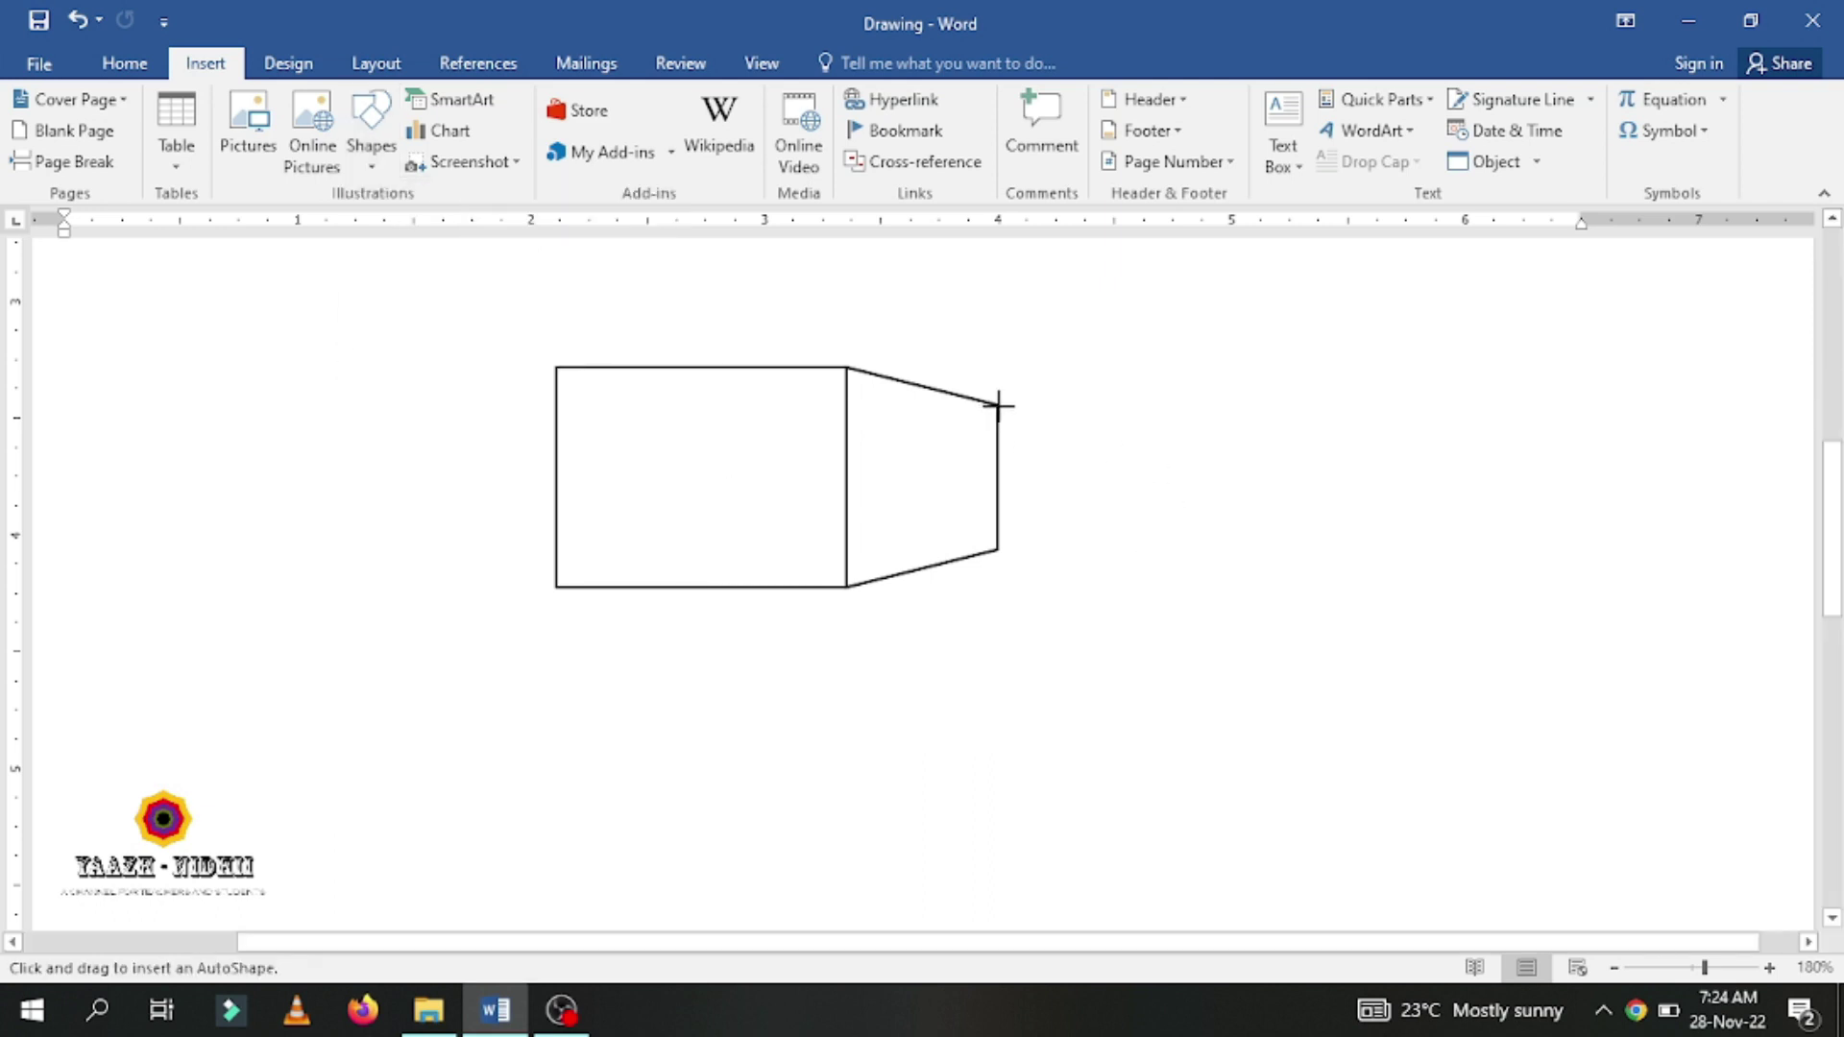
pyautogui.moveTo(998, 405)
pyautogui.mouseDown()
pyautogui.moveTo(1025, 528)
pyautogui.moveTo(1226, 550)
pyautogui.mouseUp()
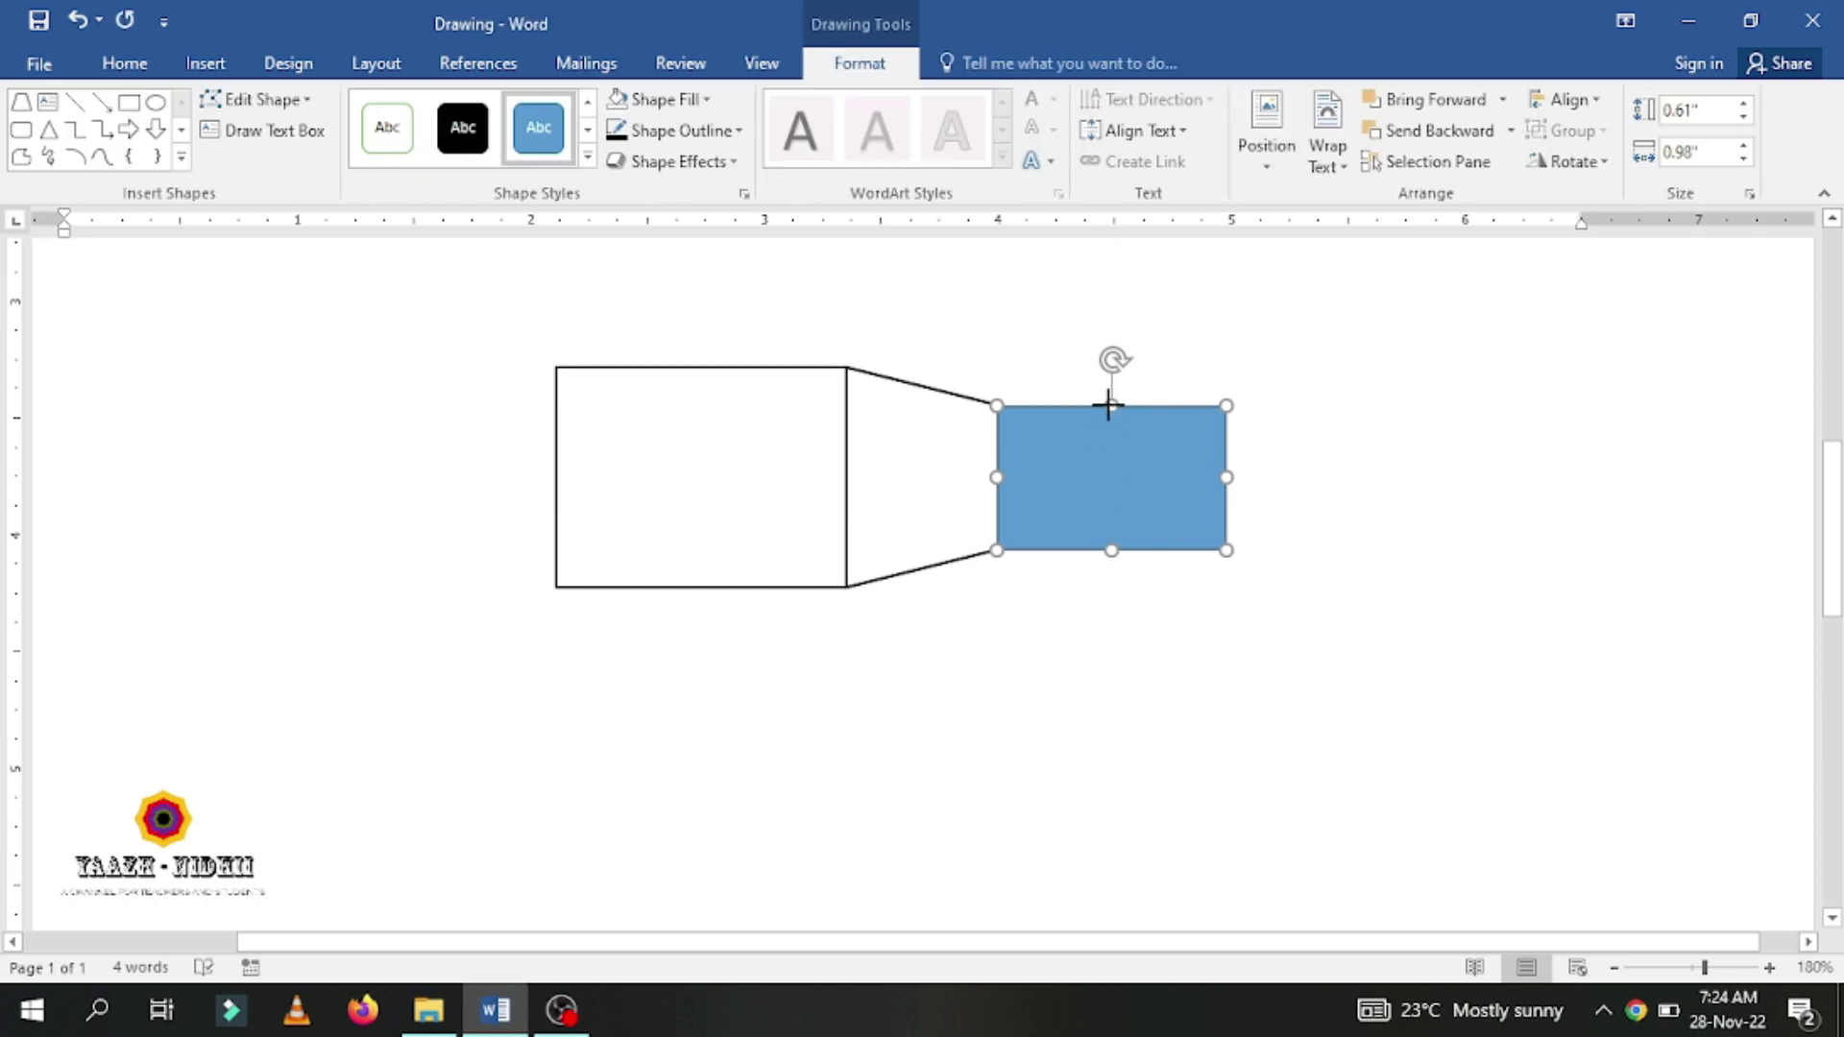
# Set the small rectangle to No Fill with a black outline
pyautogui.click(708, 100)
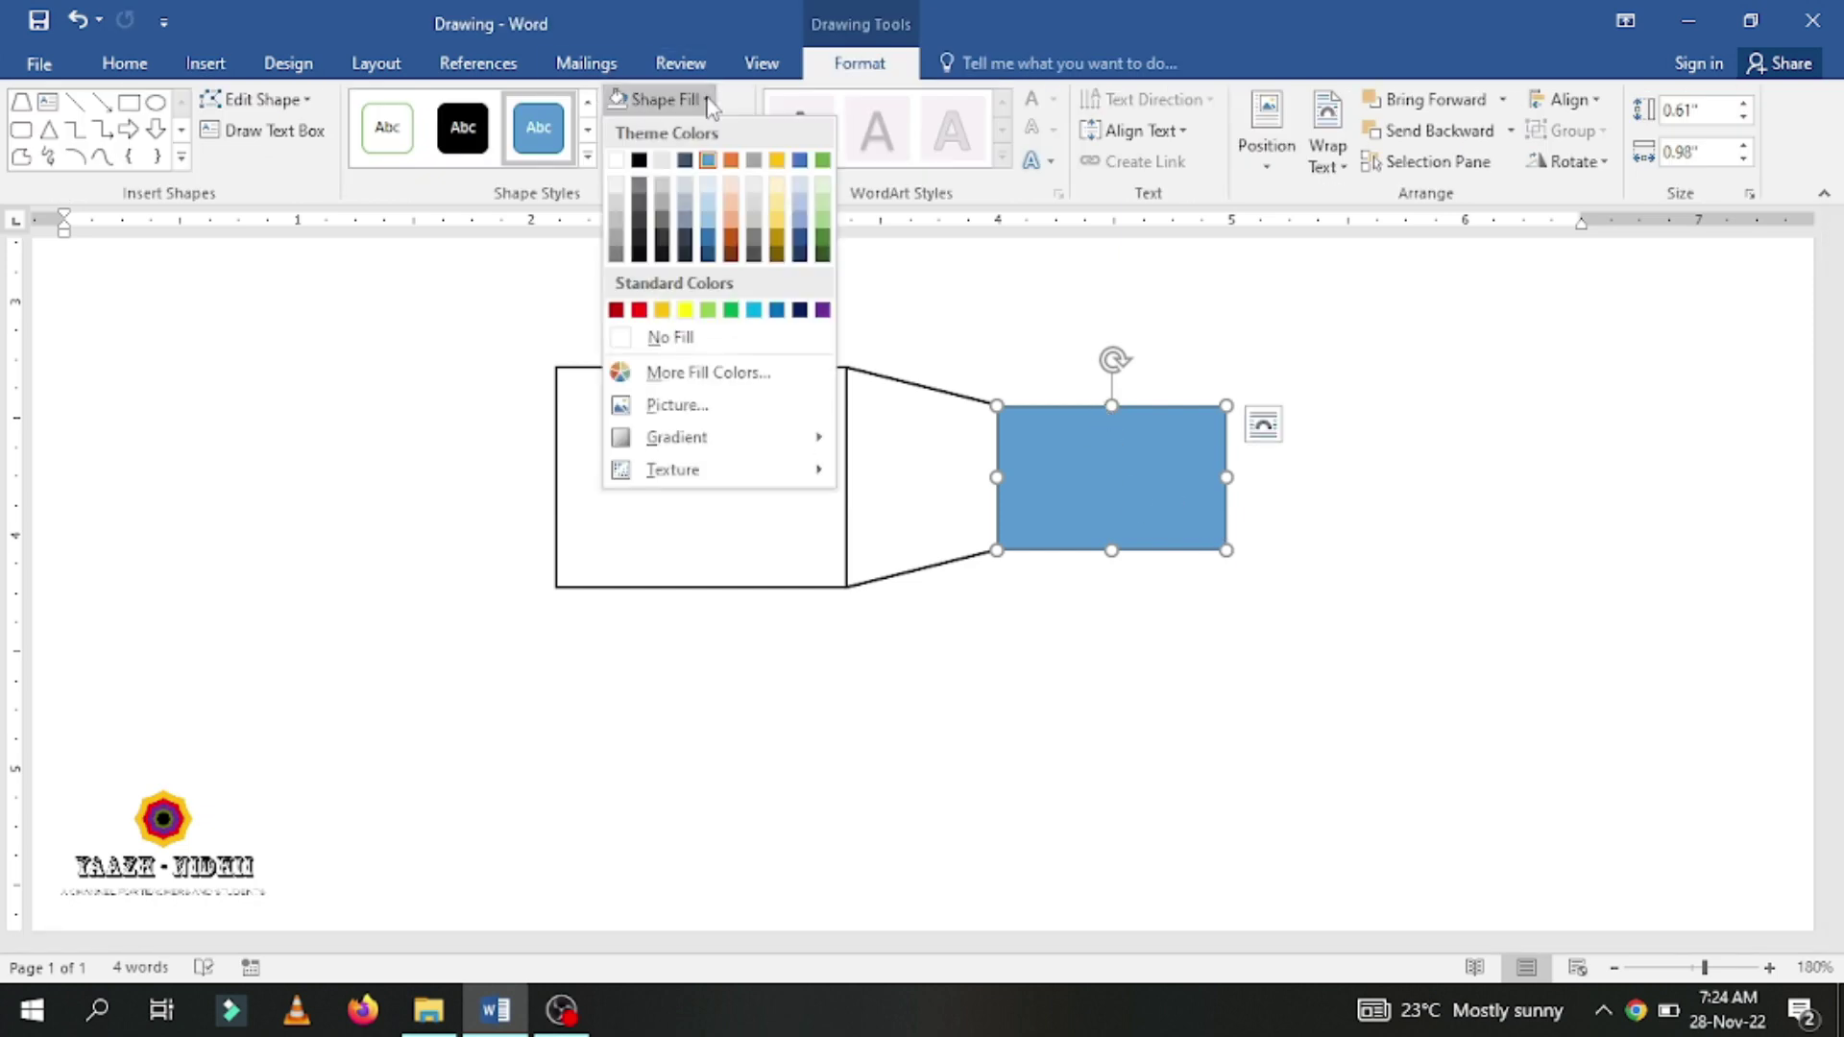
pyautogui.click(668, 337)
pyautogui.click(740, 131)
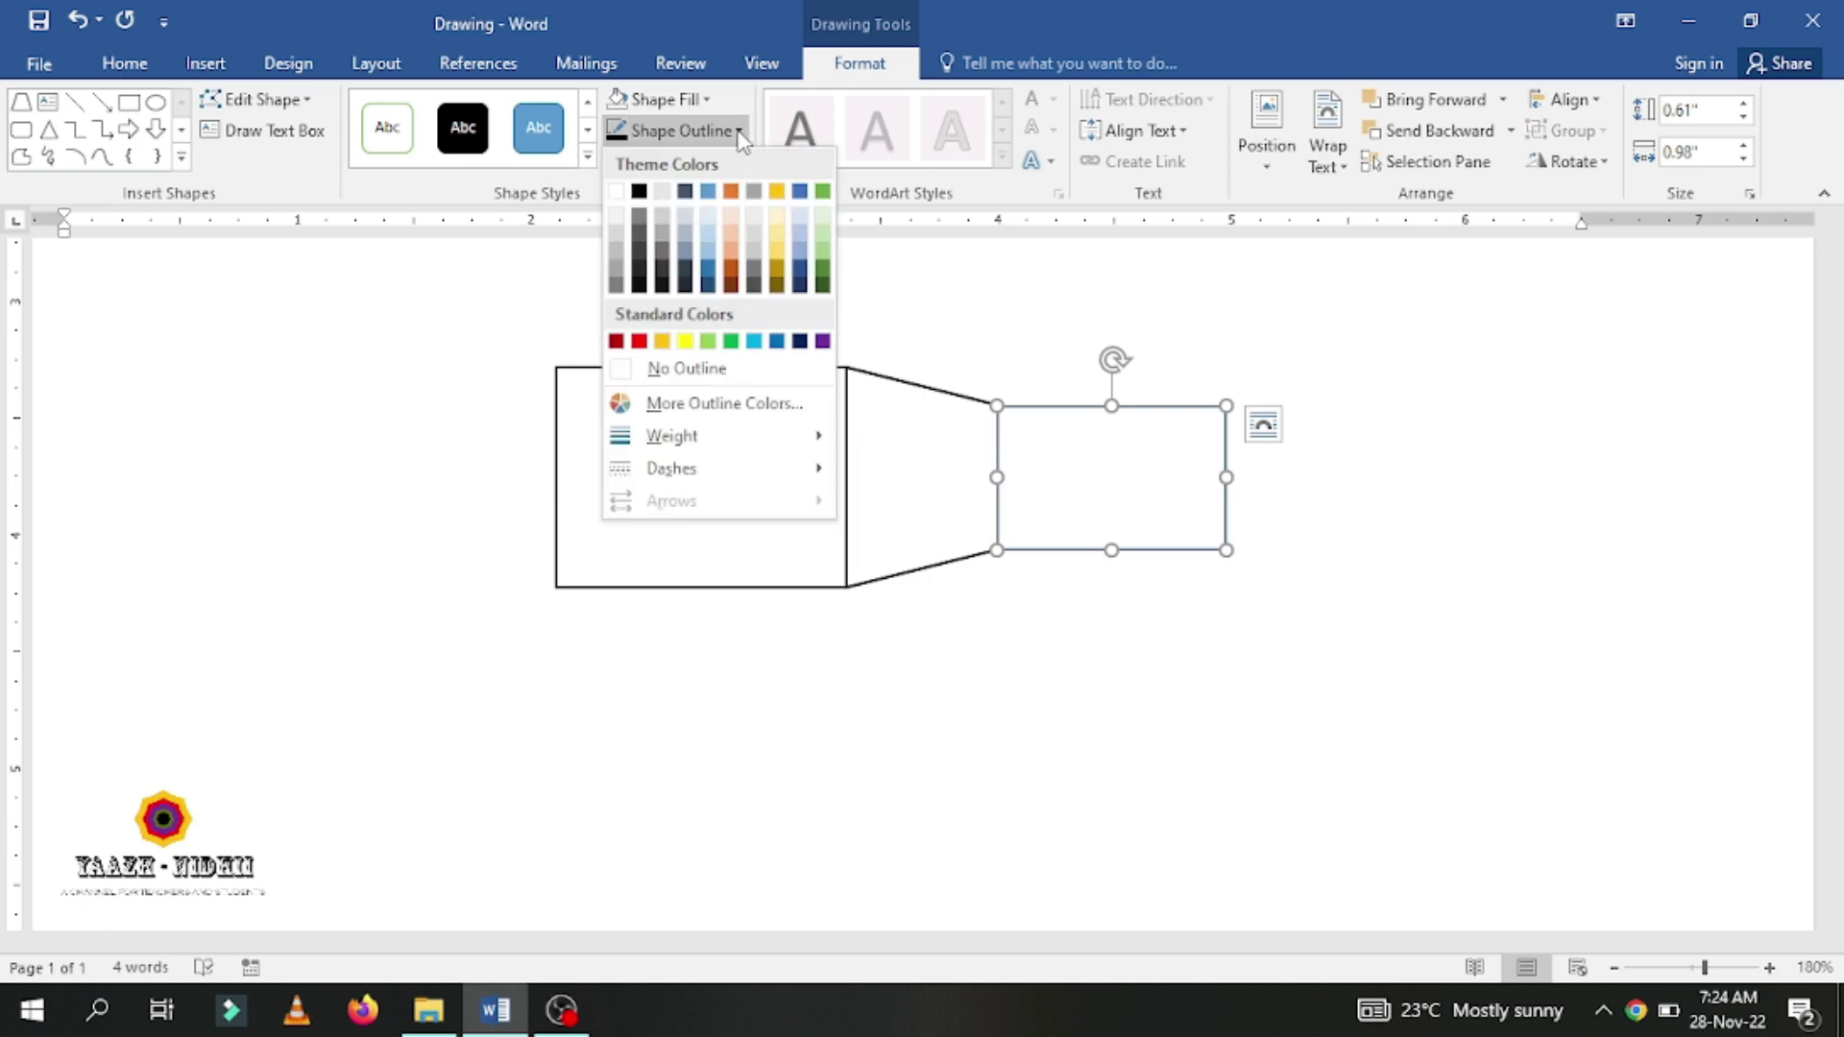
pyautogui.click(642, 195)
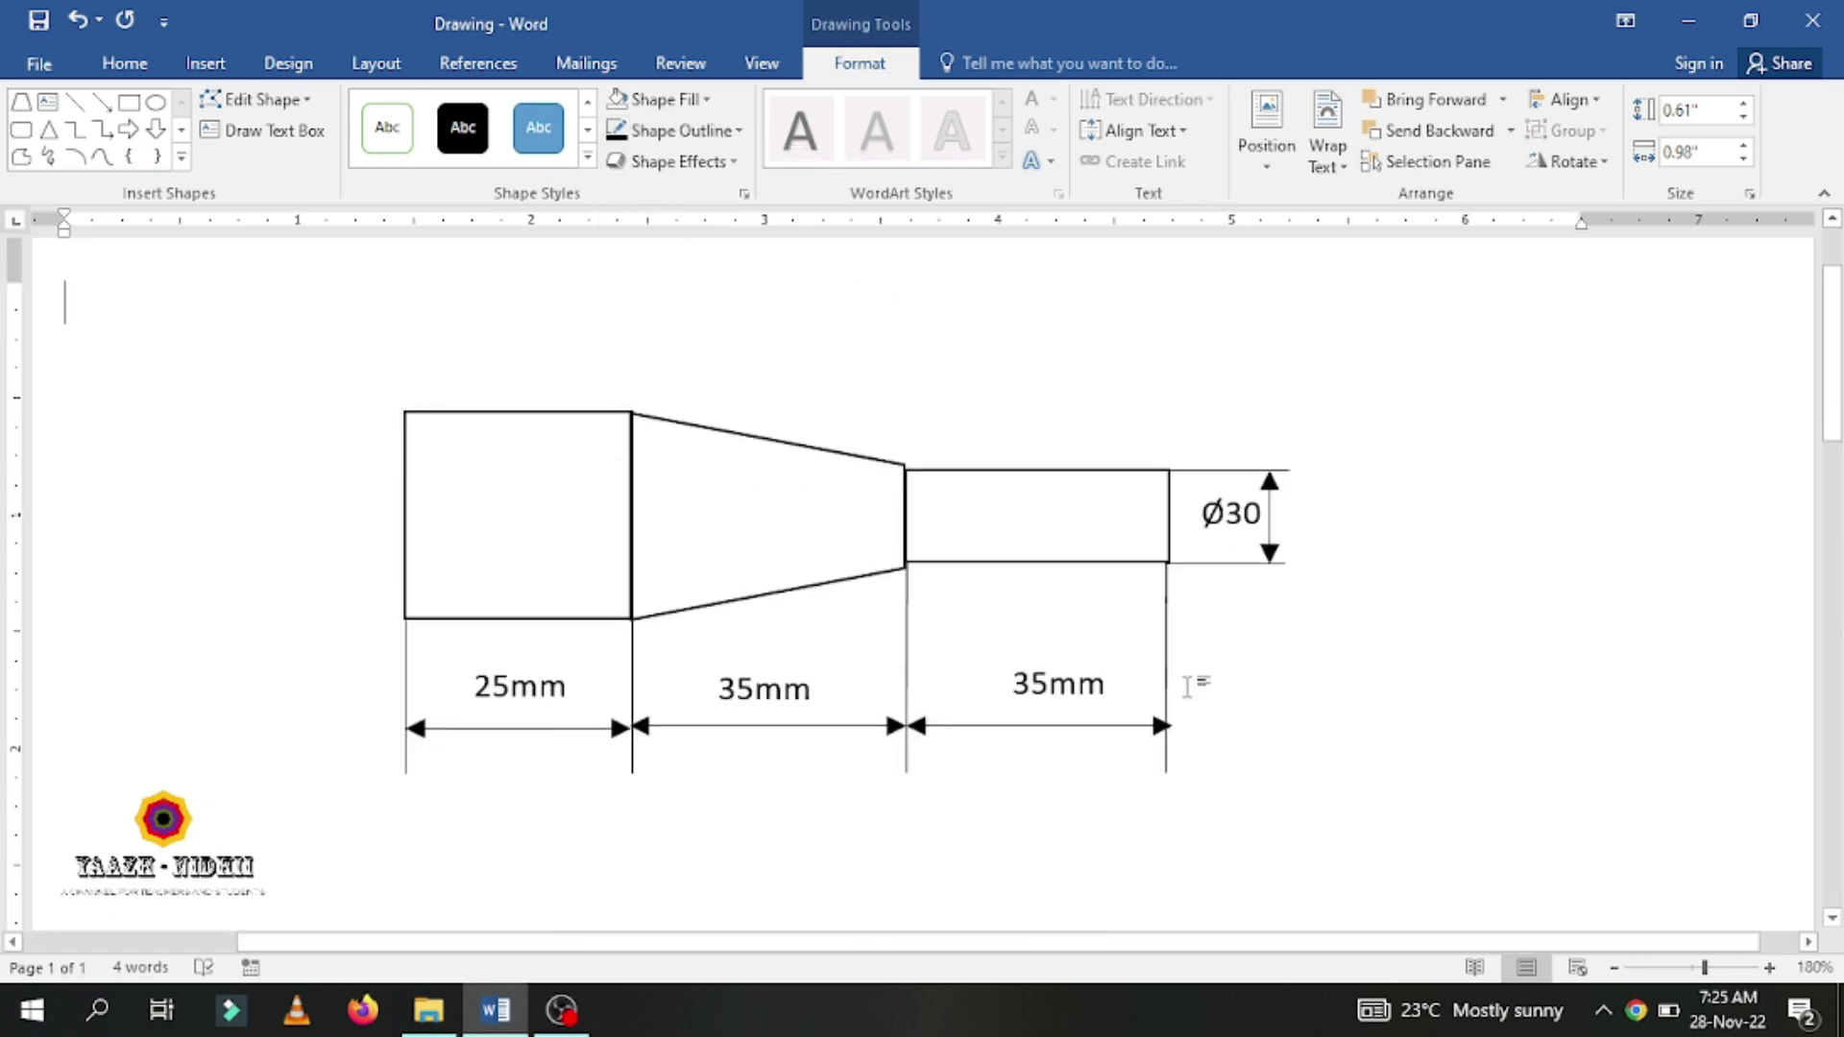
pyautogui.click(1312, 620)
pyautogui.scroll(-8, 1311, 620)
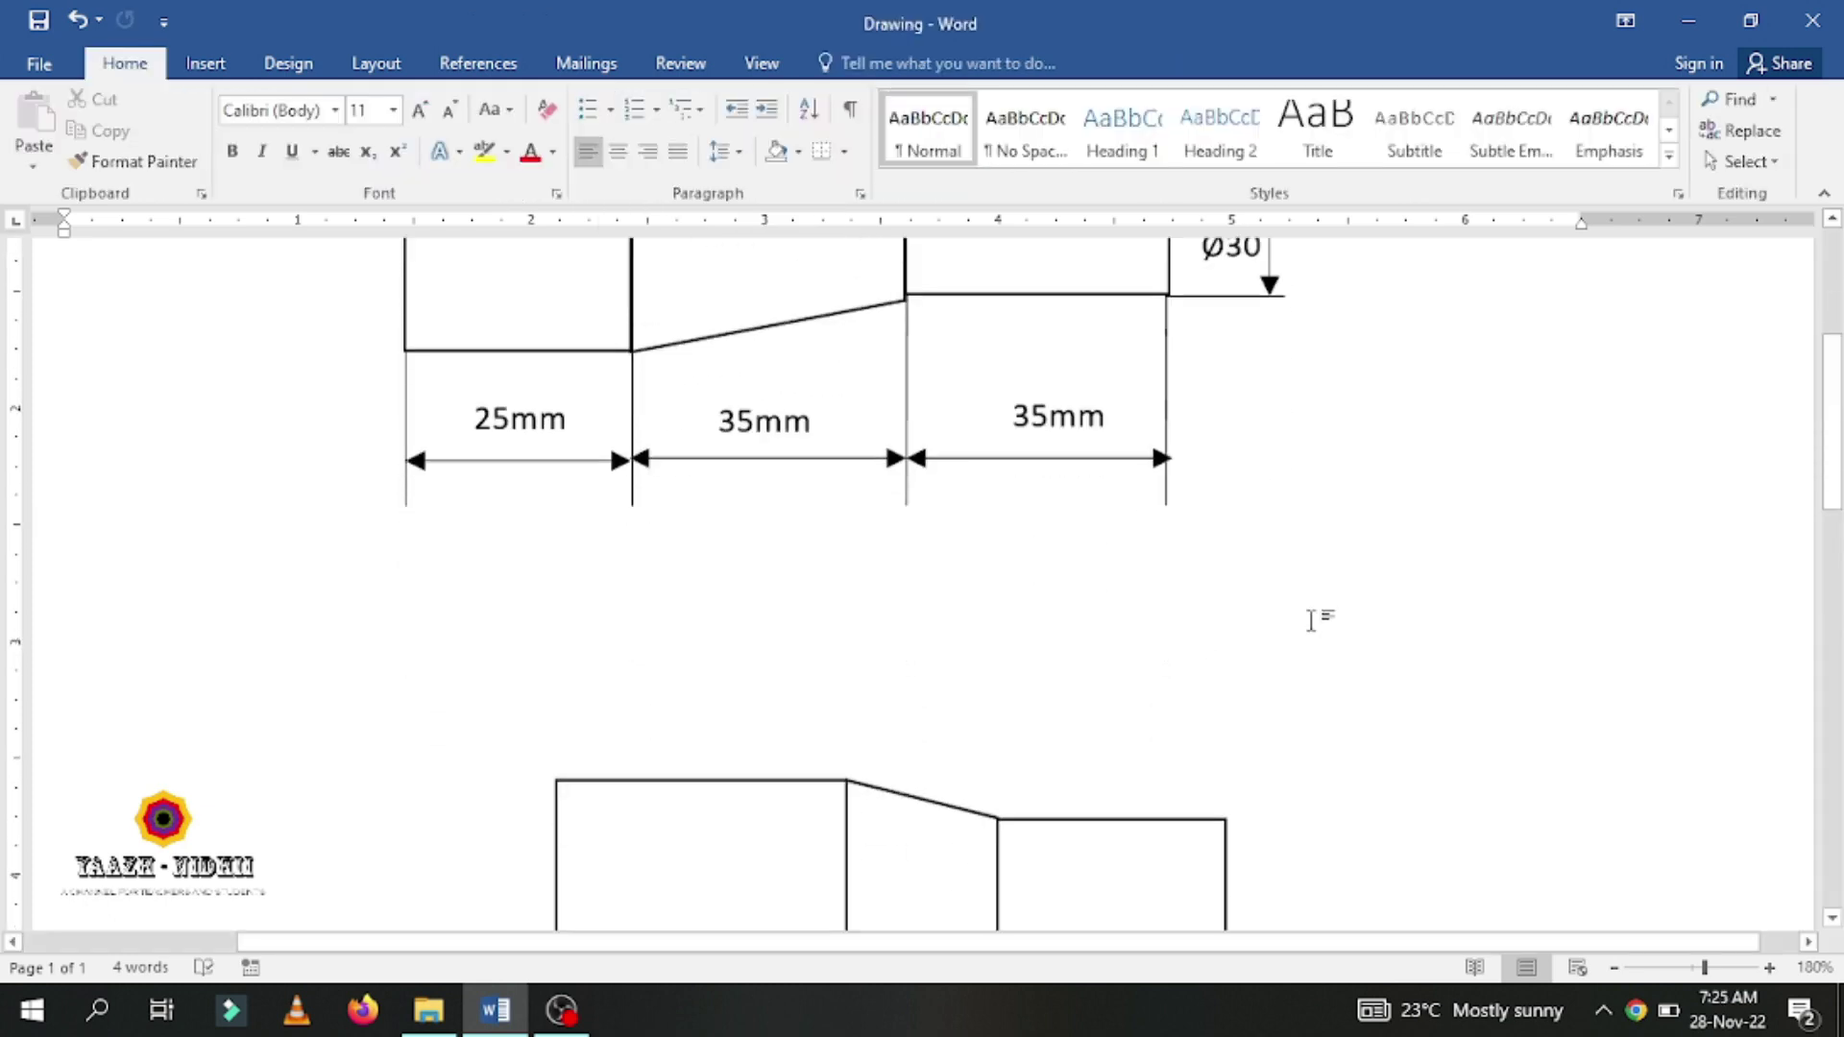
pyautogui.scroll(2, 1309, 620)
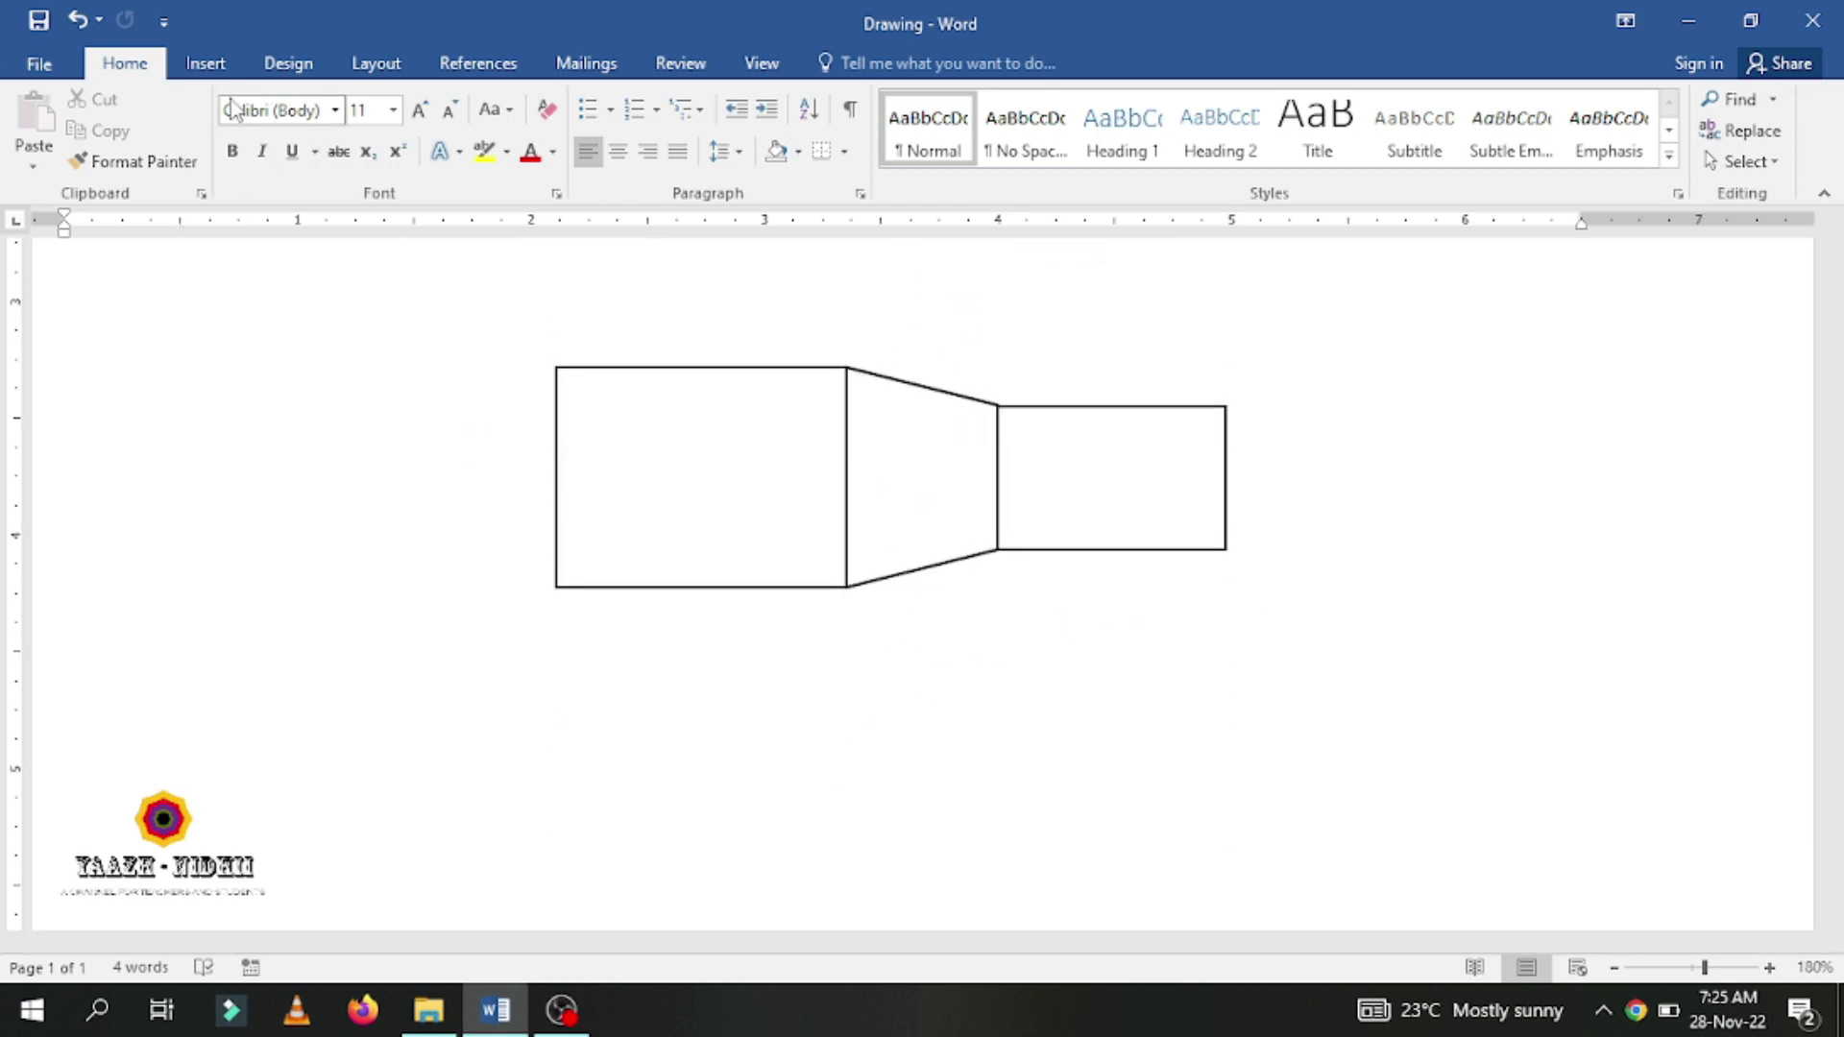
# Draw a line and drag both its endpoints to the small rectangle's top-right corner
pyautogui.click(204, 64)
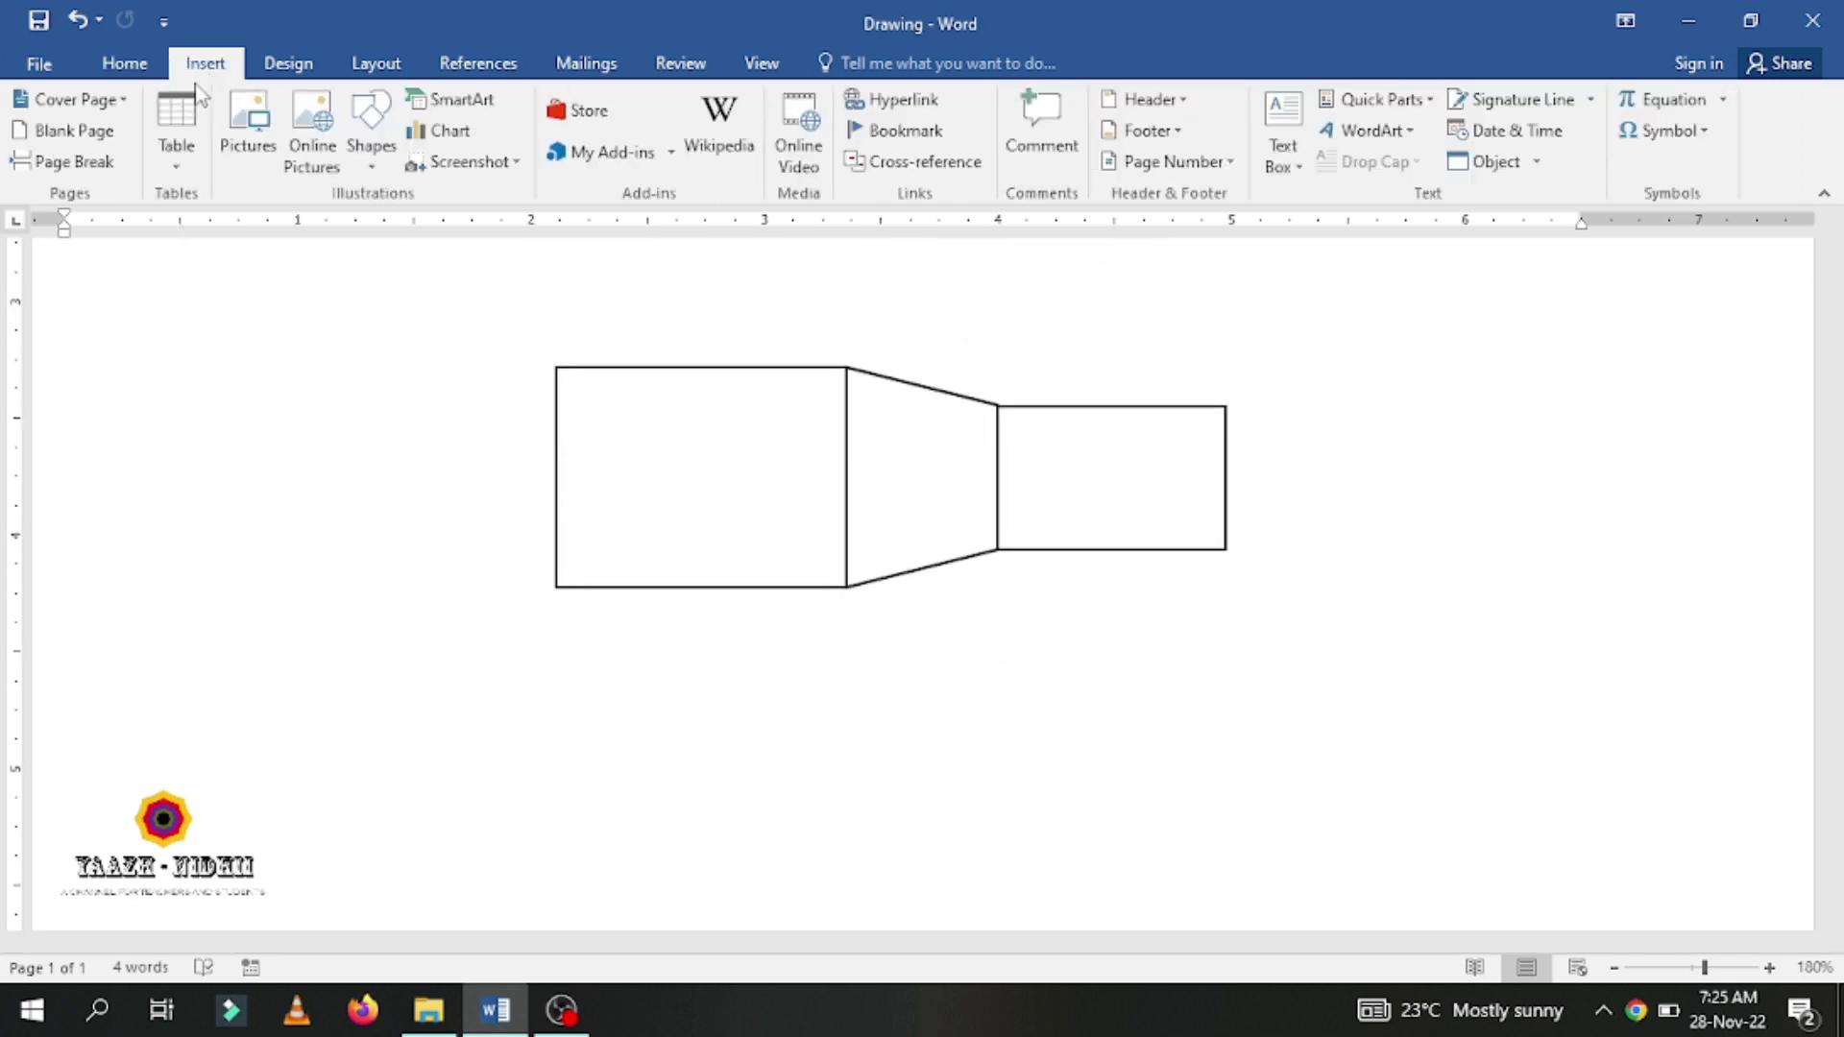
pyautogui.click(371, 166)
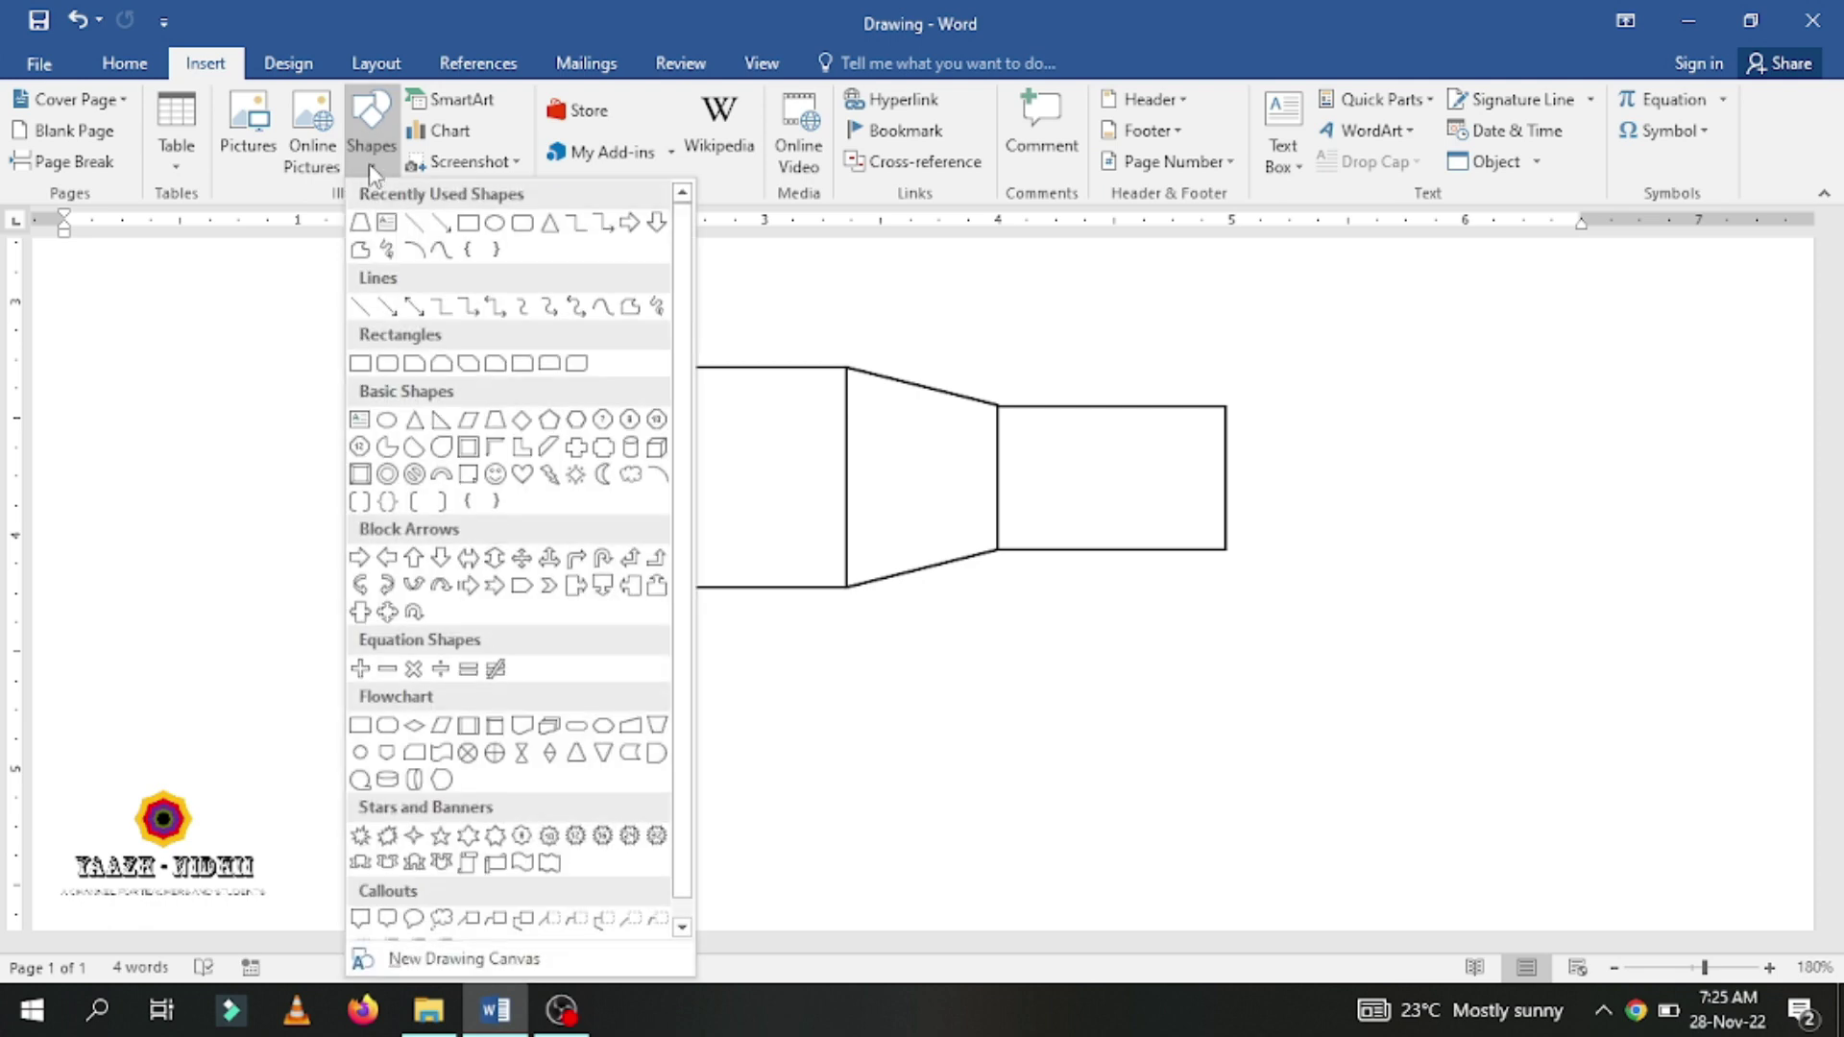
pyautogui.click(418, 230)
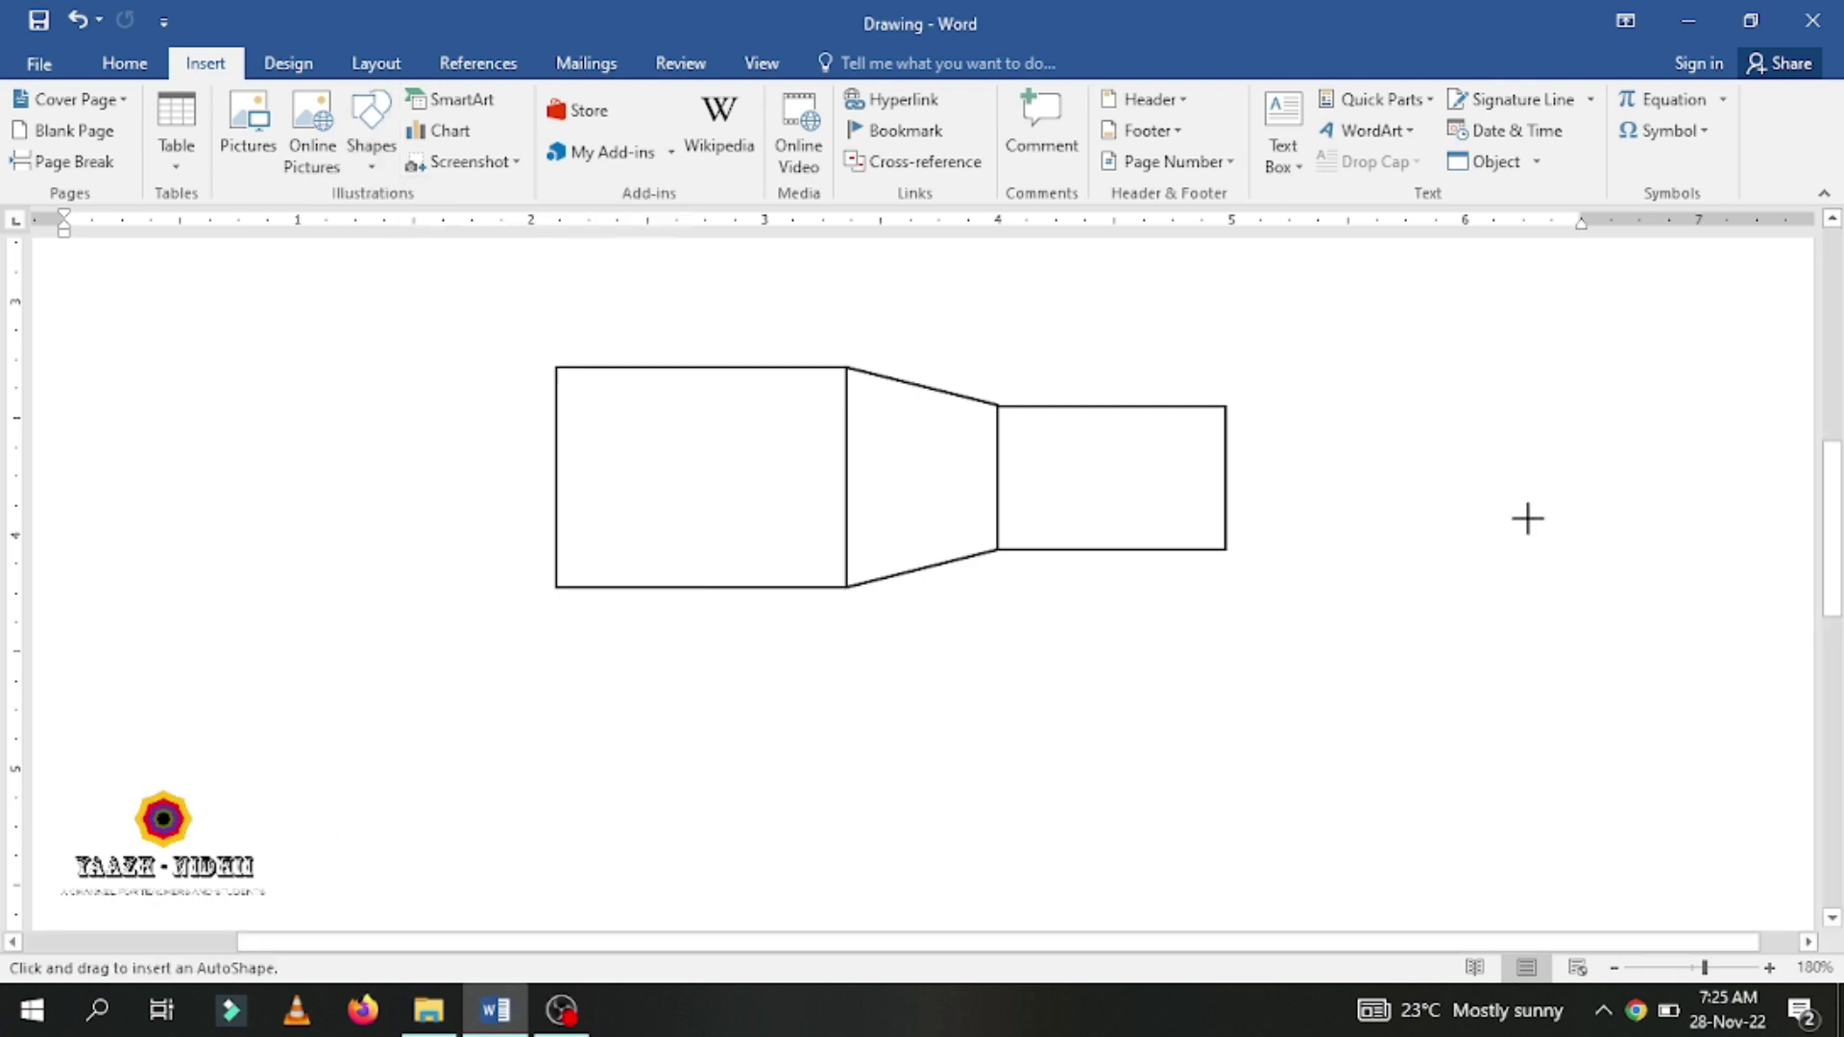
pyautogui.moveTo(1380, 464); pyautogui.dragTo(1610, 697)
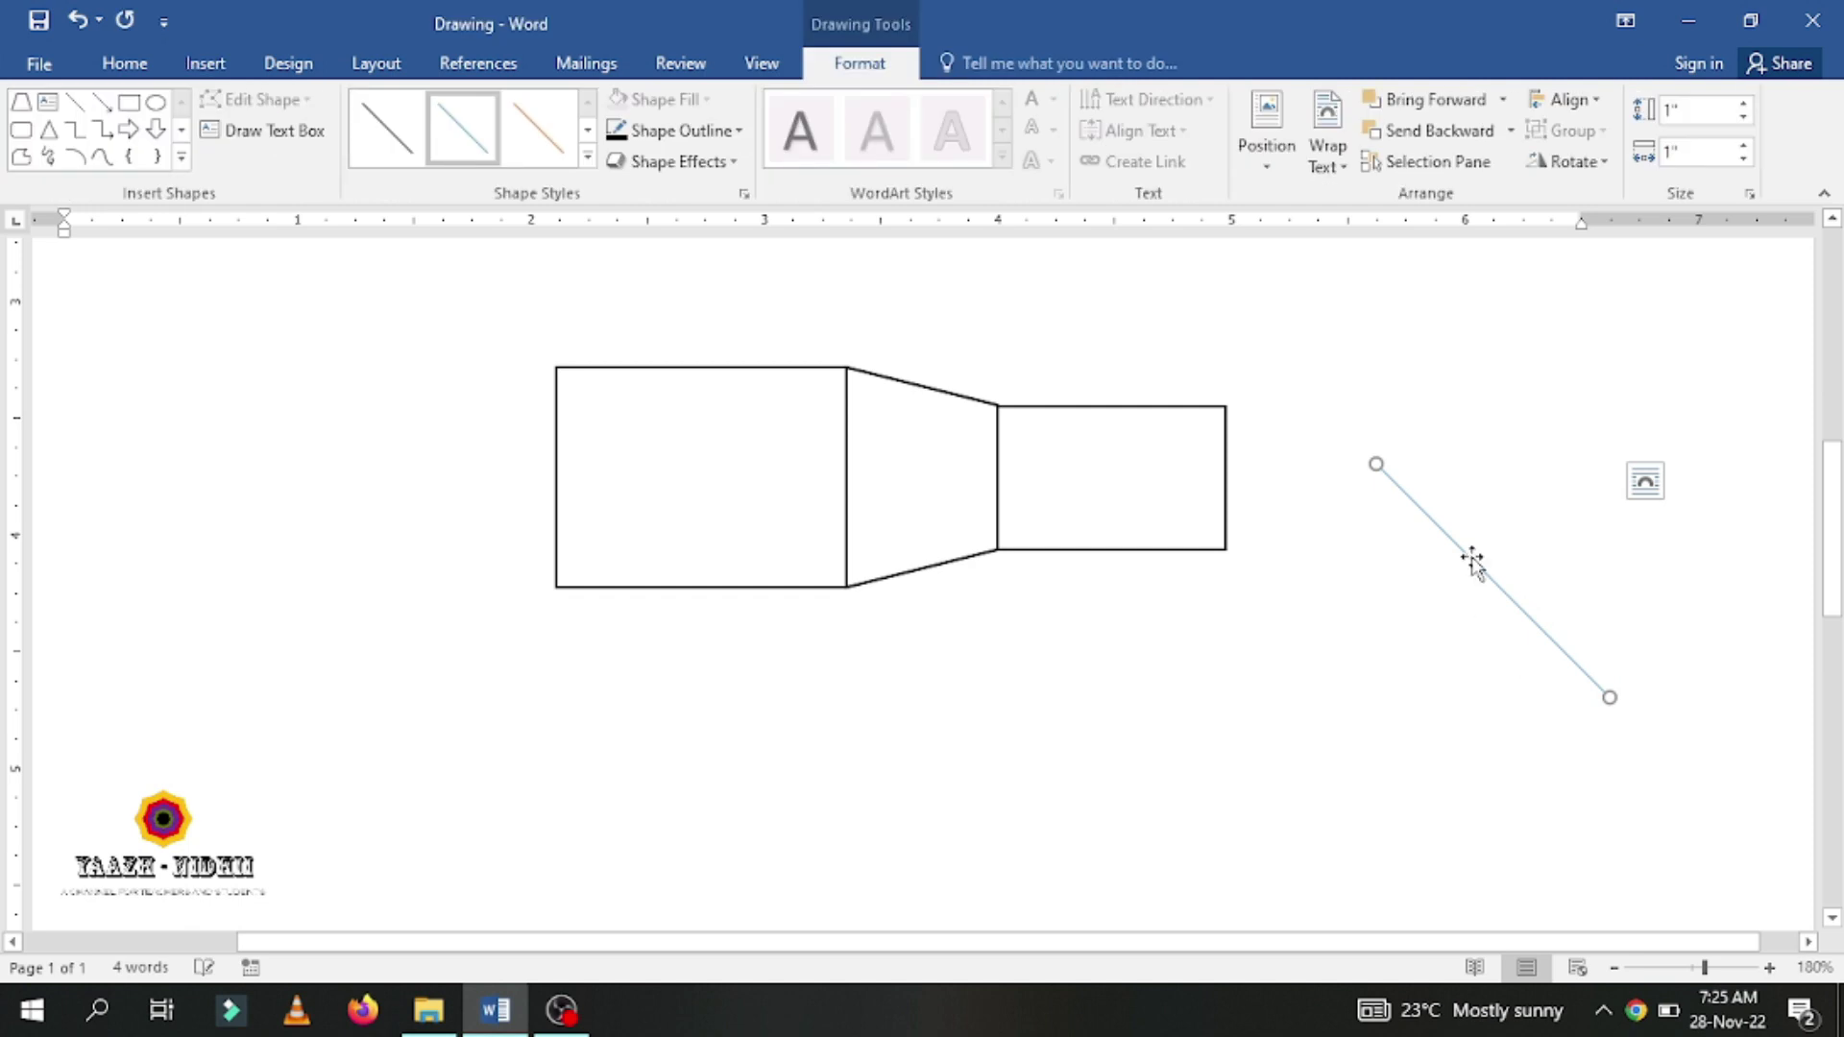
pyautogui.moveTo(1377, 464); pyautogui.dragTo(1226, 406)
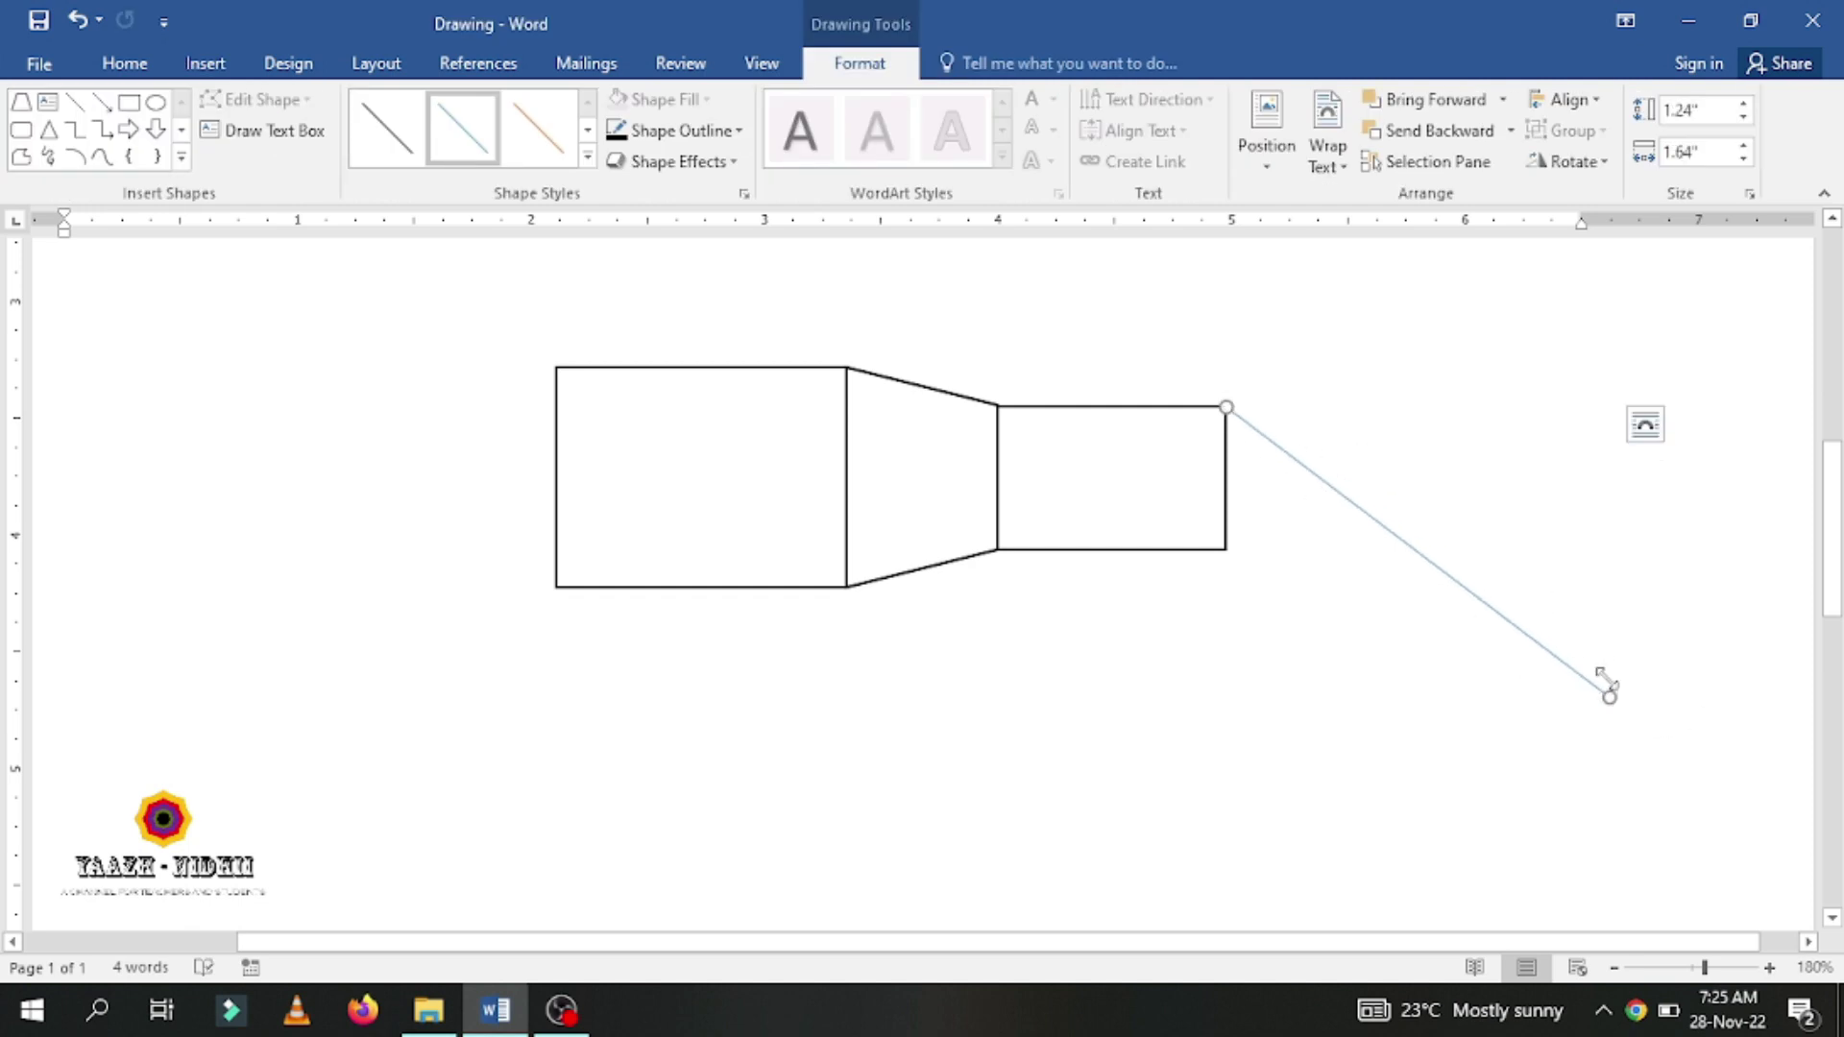
pyautogui.moveTo(1606, 686); pyautogui.dragTo(1448, 408)
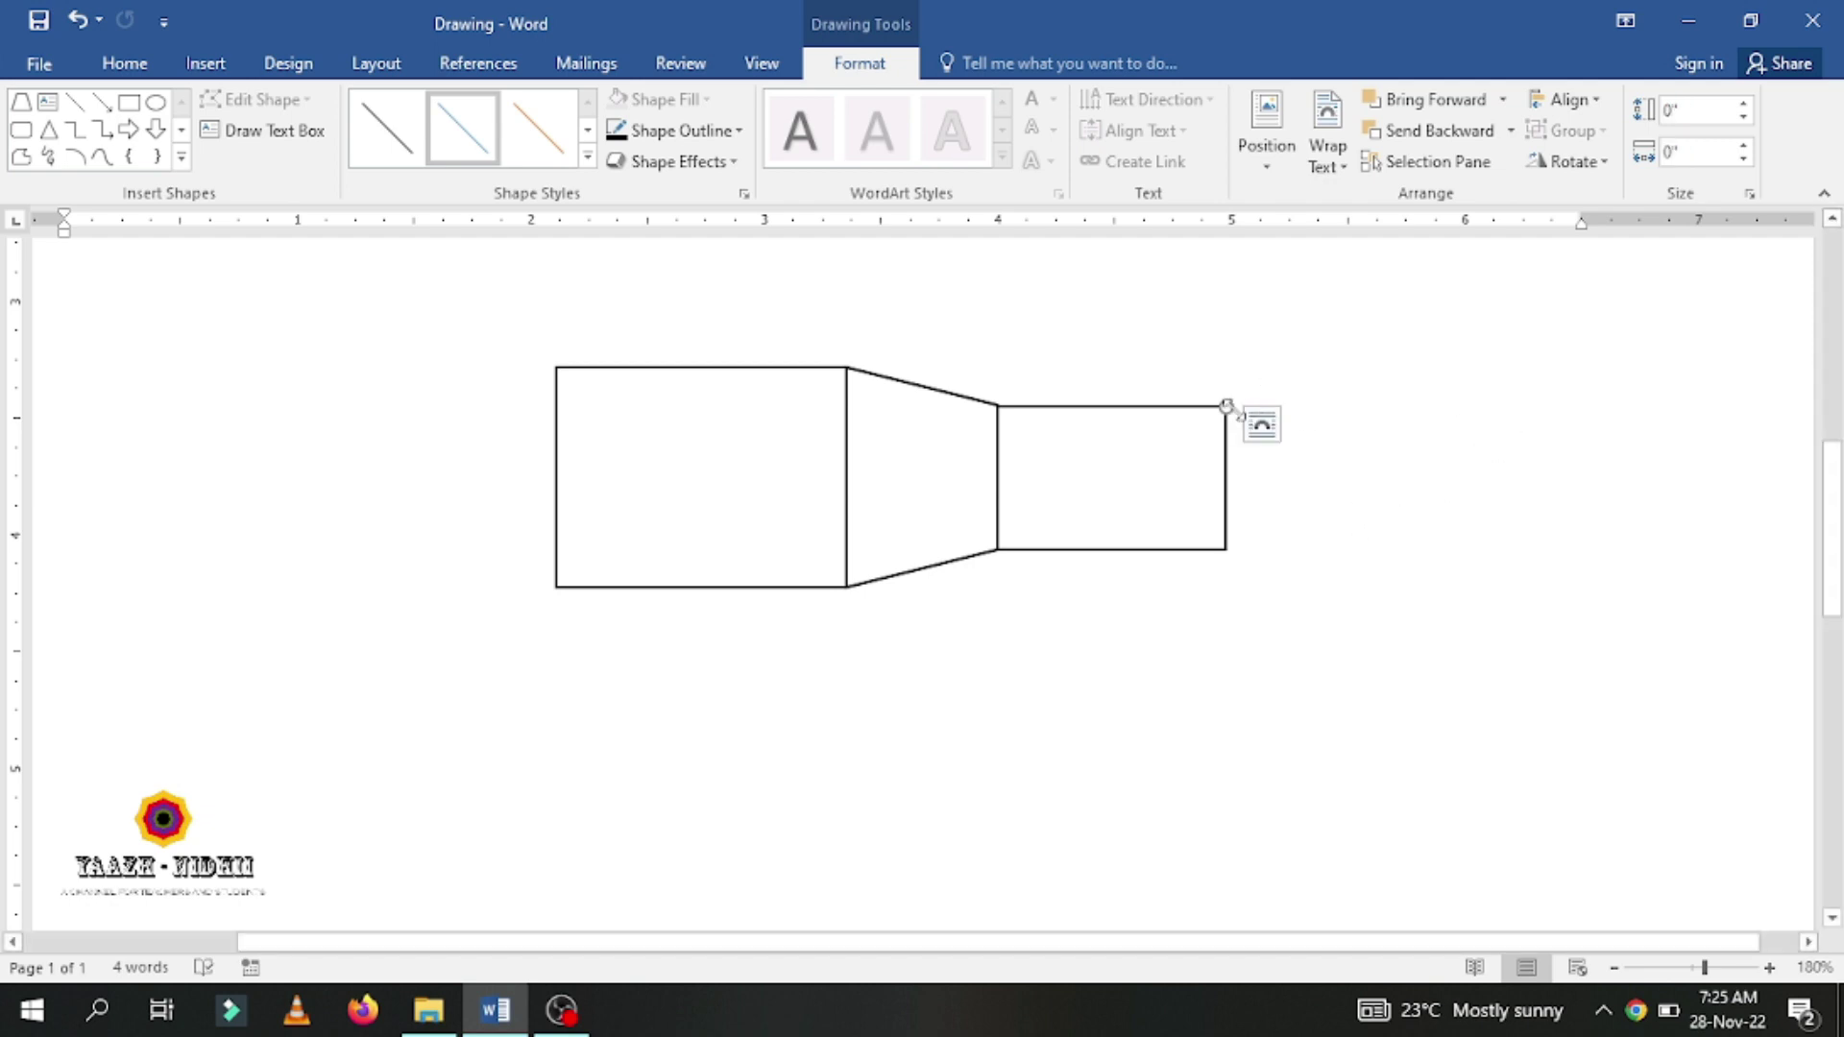
# Draw a short black horizontal line extending right from the small rectangle's top-right corner
pyautogui.click(1335, 488)
pyautogui.click(206, 63)
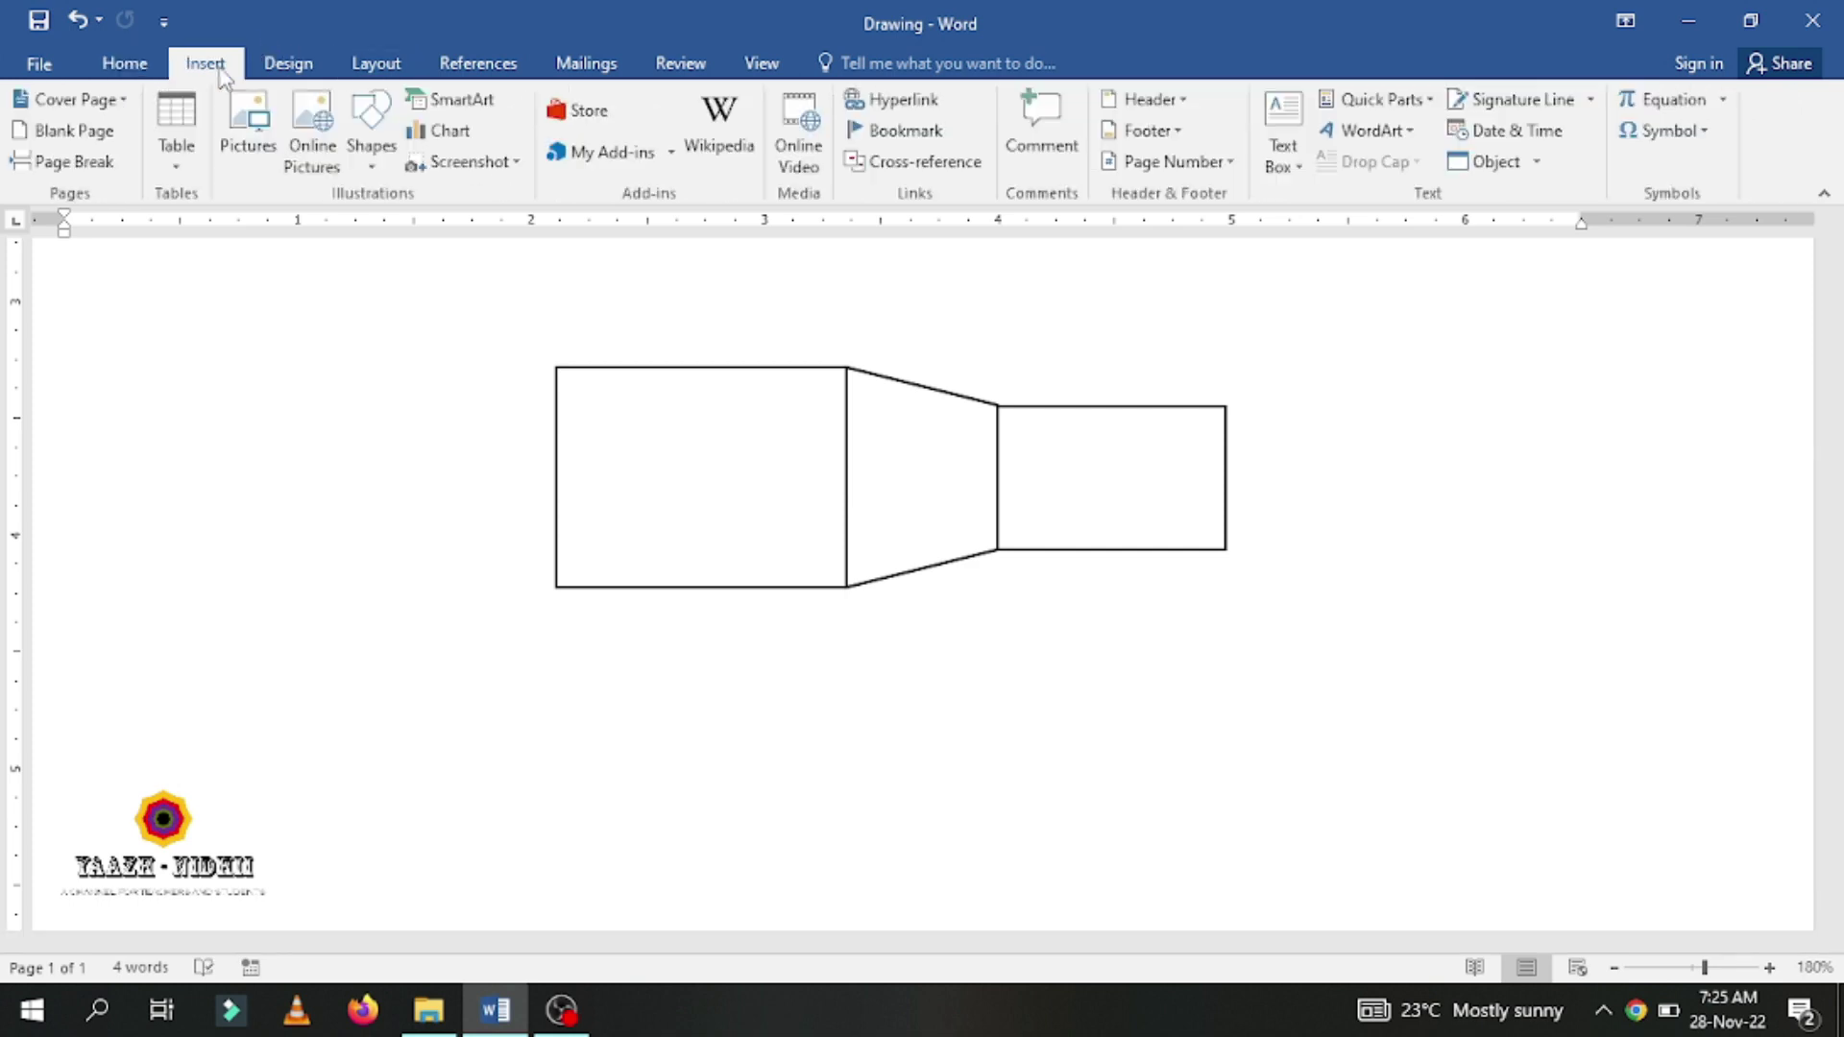
pyautogui.click(372, 168)
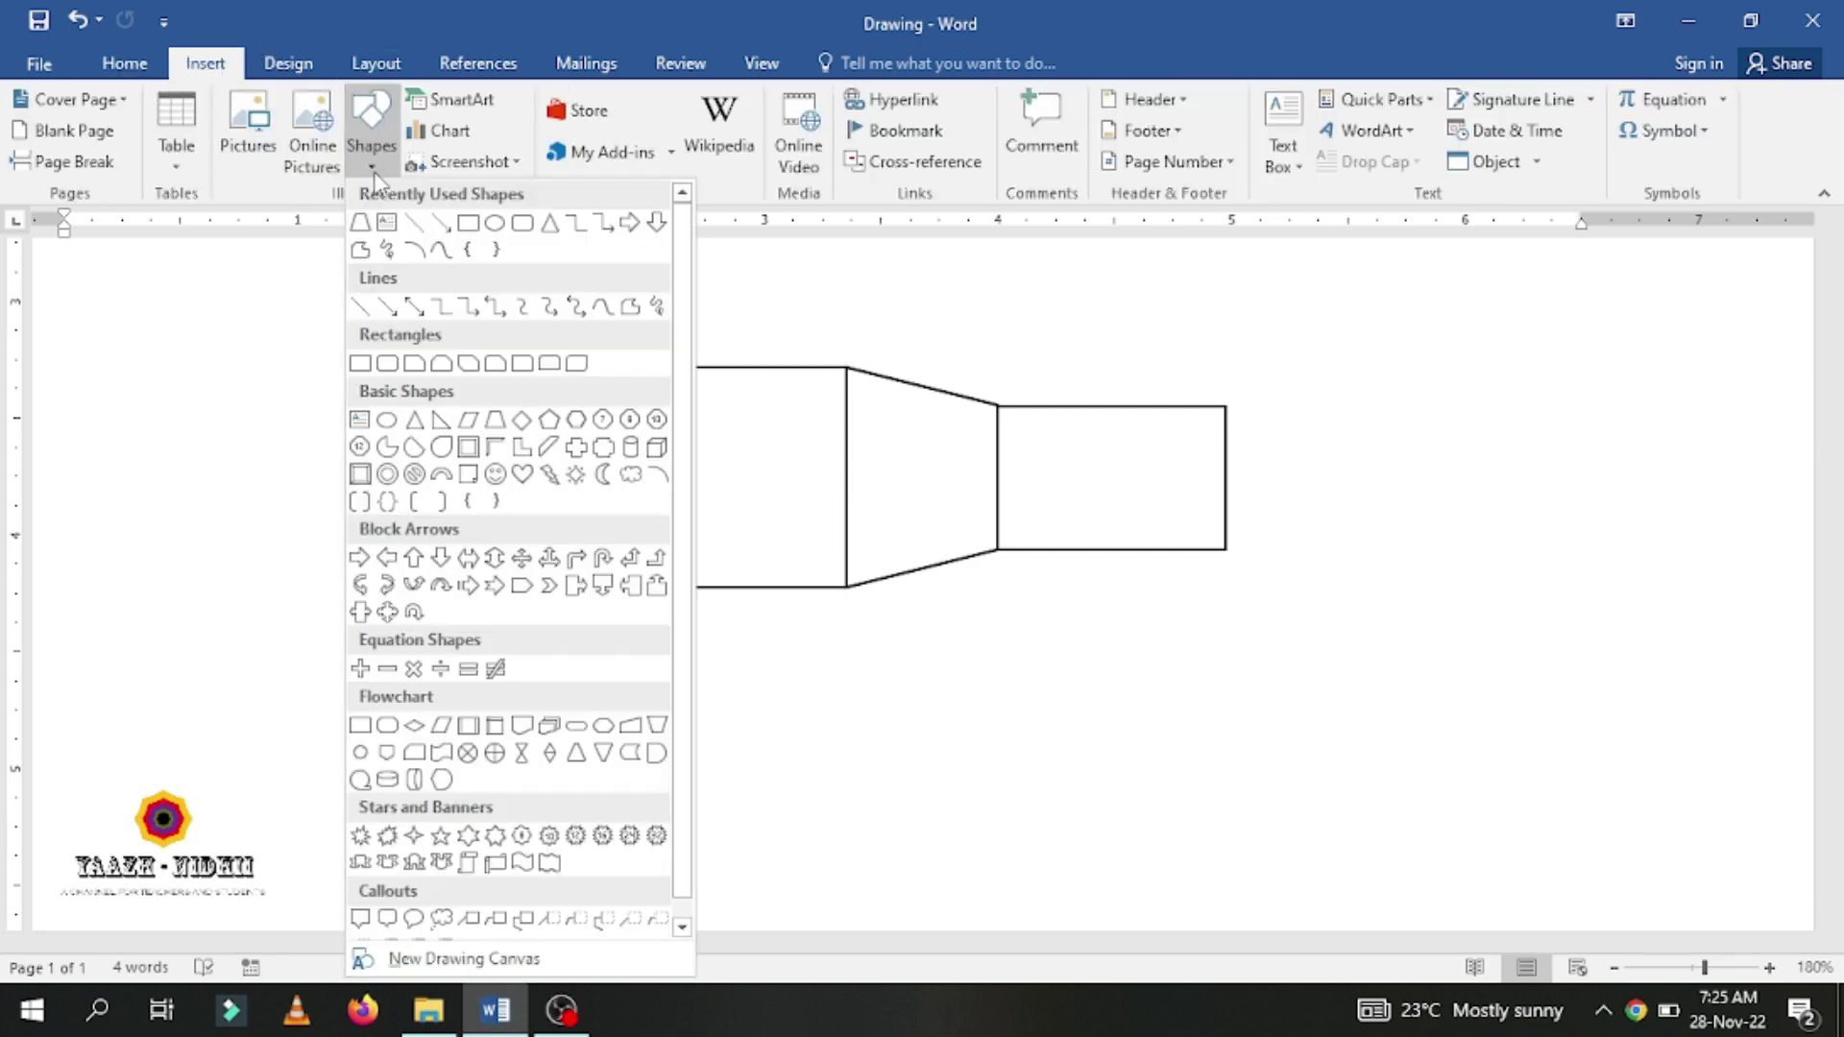
pyautogui.click(370, 305)
pyautogui.moveTo(1470, 480)
pyautogui.mouseDown()
pyautogui.moveTo(1715, 718)
pyautogui.moveTo(1686, 610)
pyautogui.moveTo(1696, 465)
pyautogui.moveTo(1700, 482)
pyautogui.moveTo(1391, 432)
pyautogui.moveTo(1380, 413)
pyautogui.mouseUp()
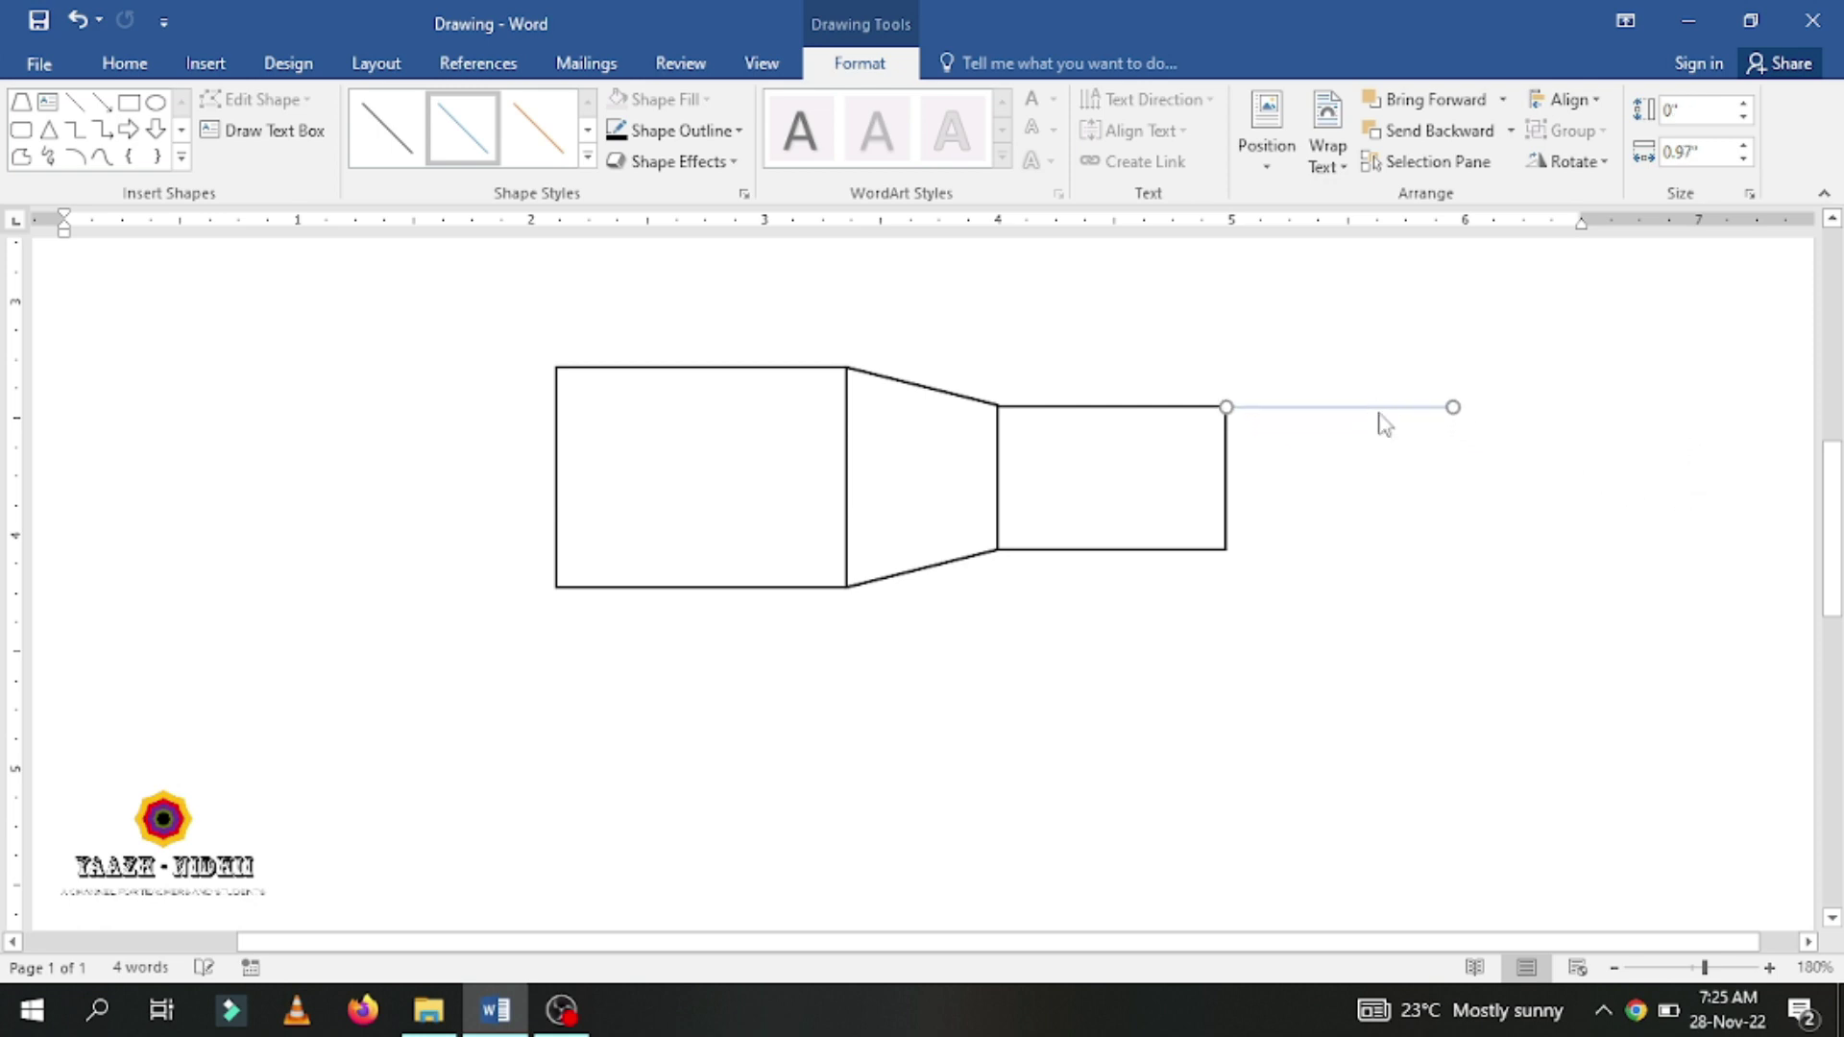
pyautogui.click(740, 131)
pyautogui.click(642, 198)
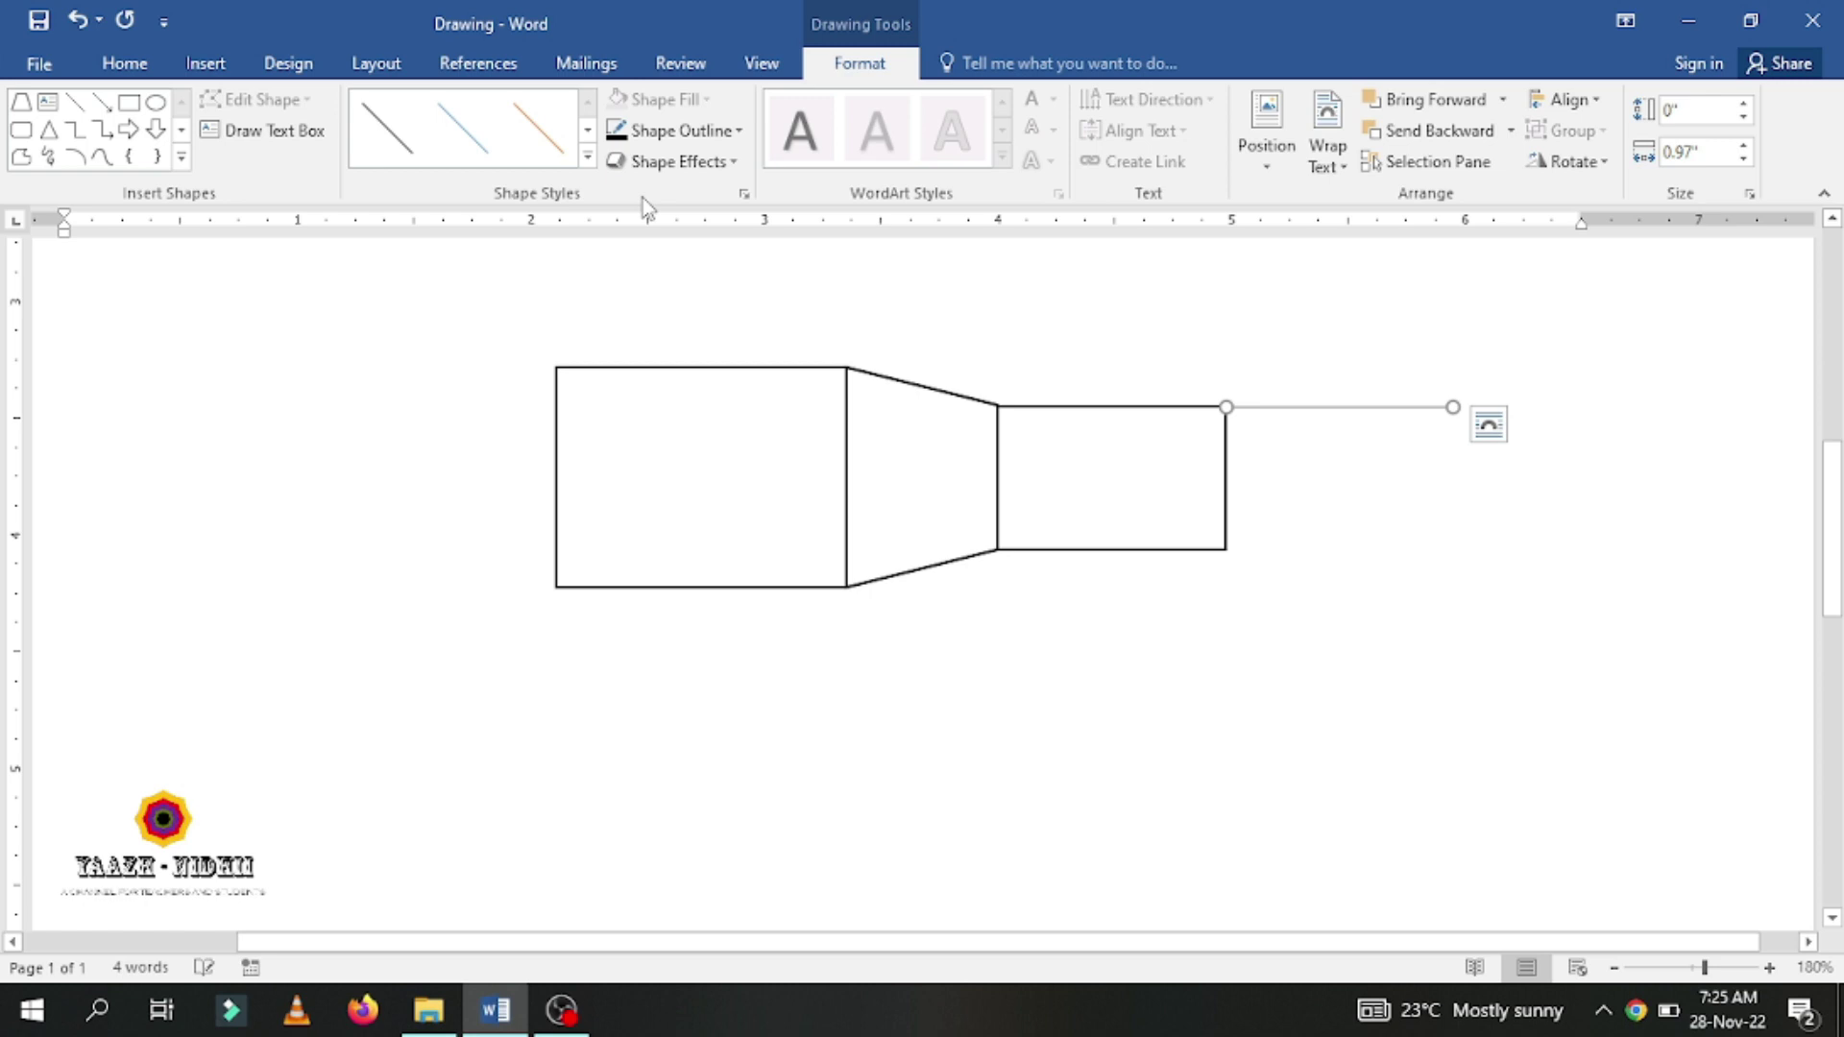
pyautogui.moveTo(1444, 404); pyautogui.dragTo(1382, 407)
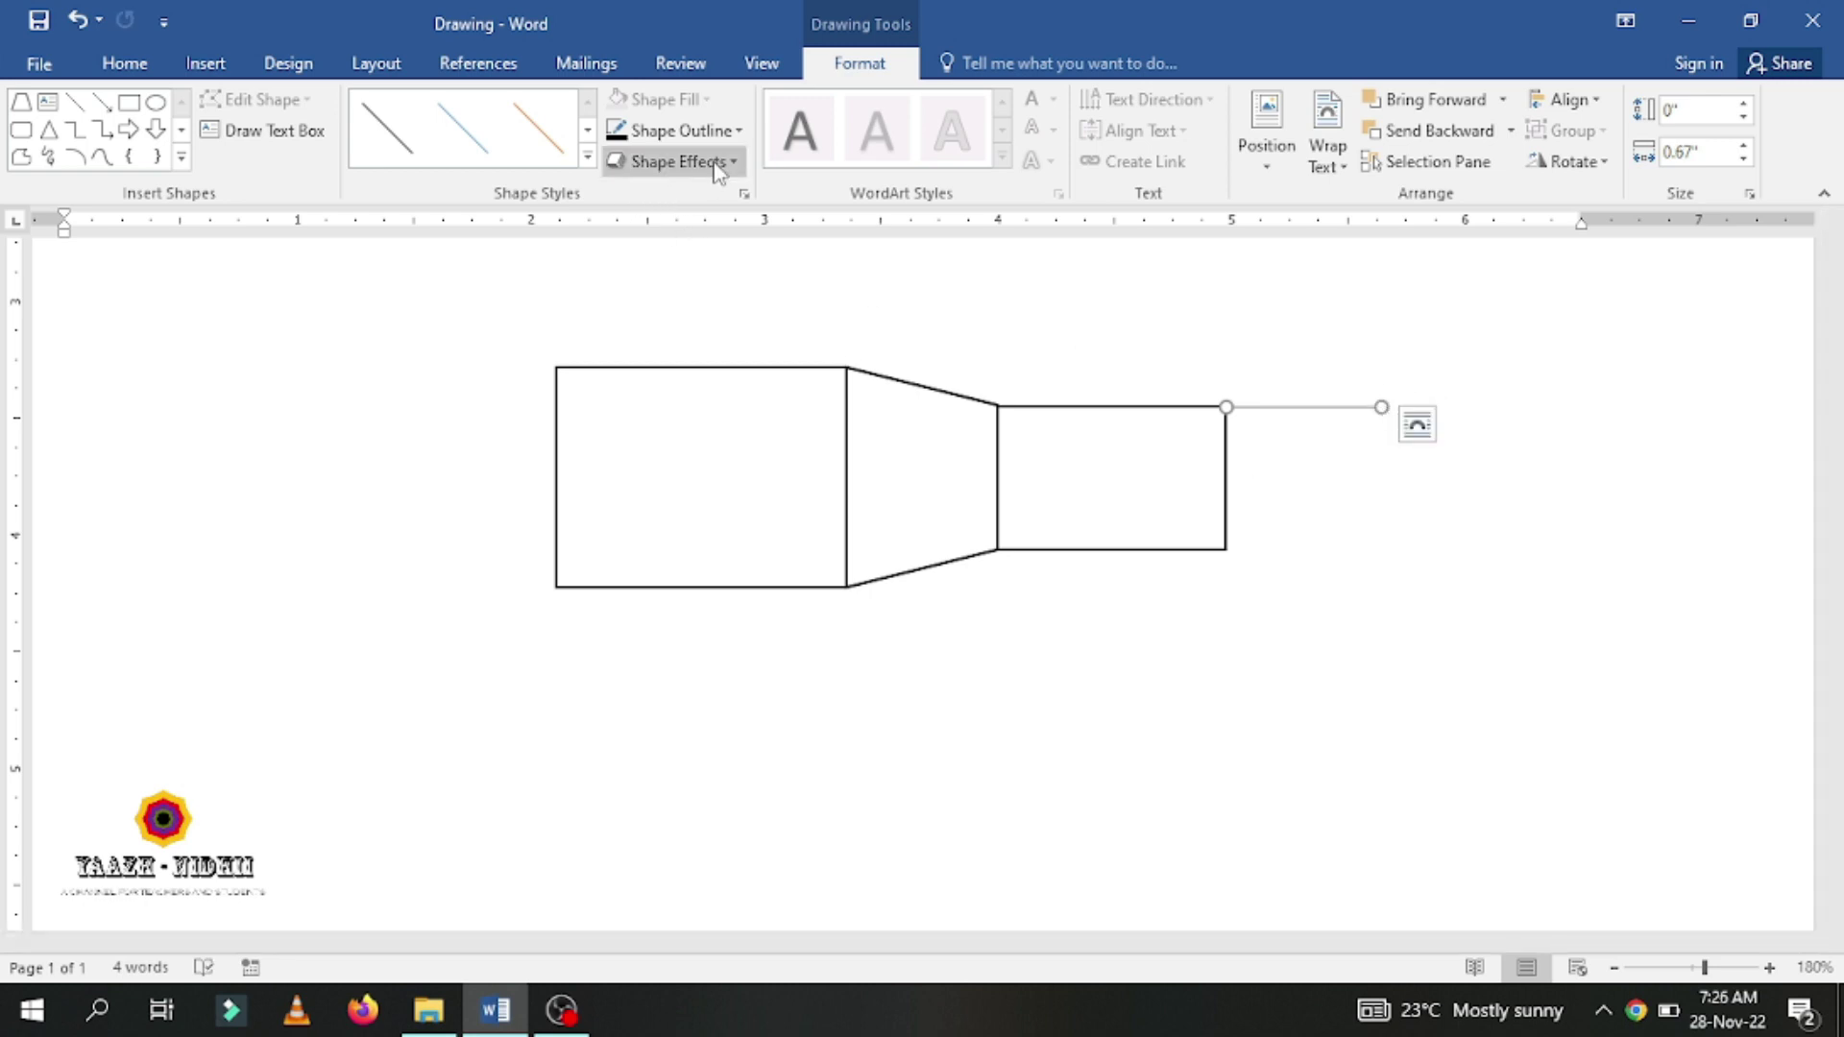
# Set the line weight to ¾ pt and copy the line down to the bottom corner
pyautogui.click(739, 137)
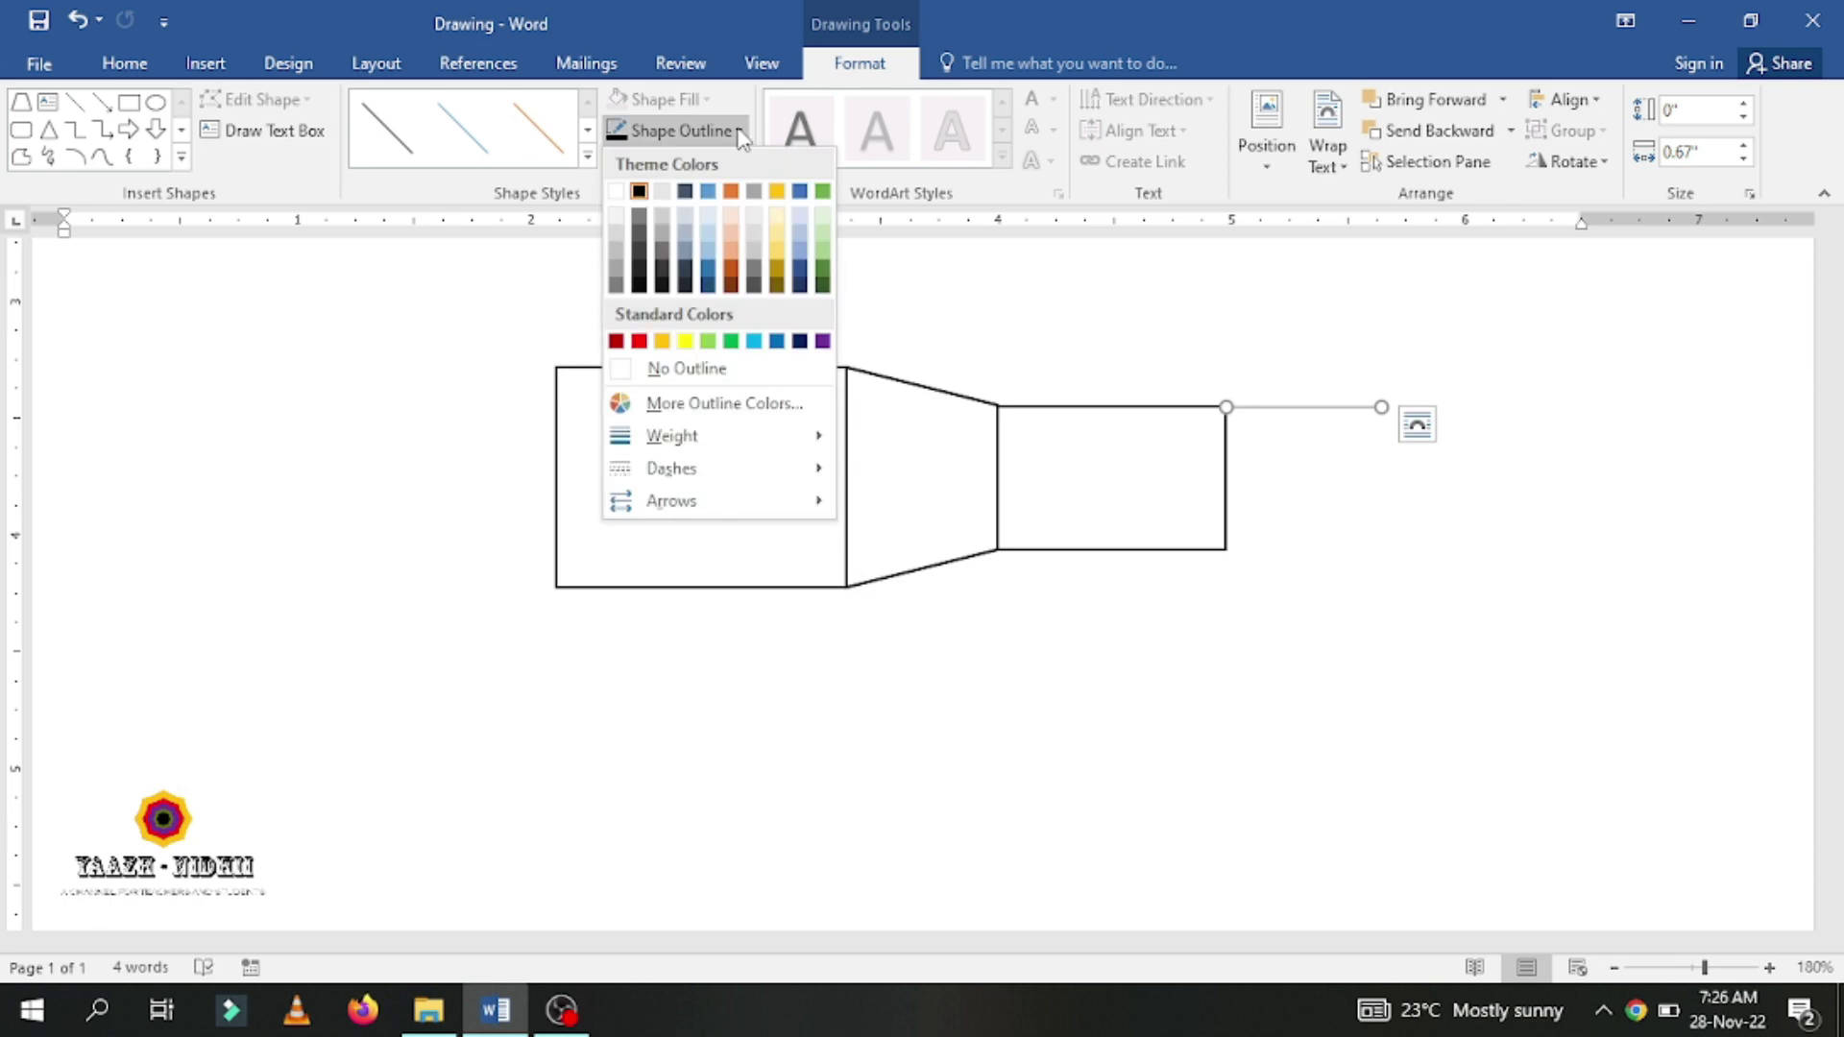
pyautogui.moveTo(755, 444)
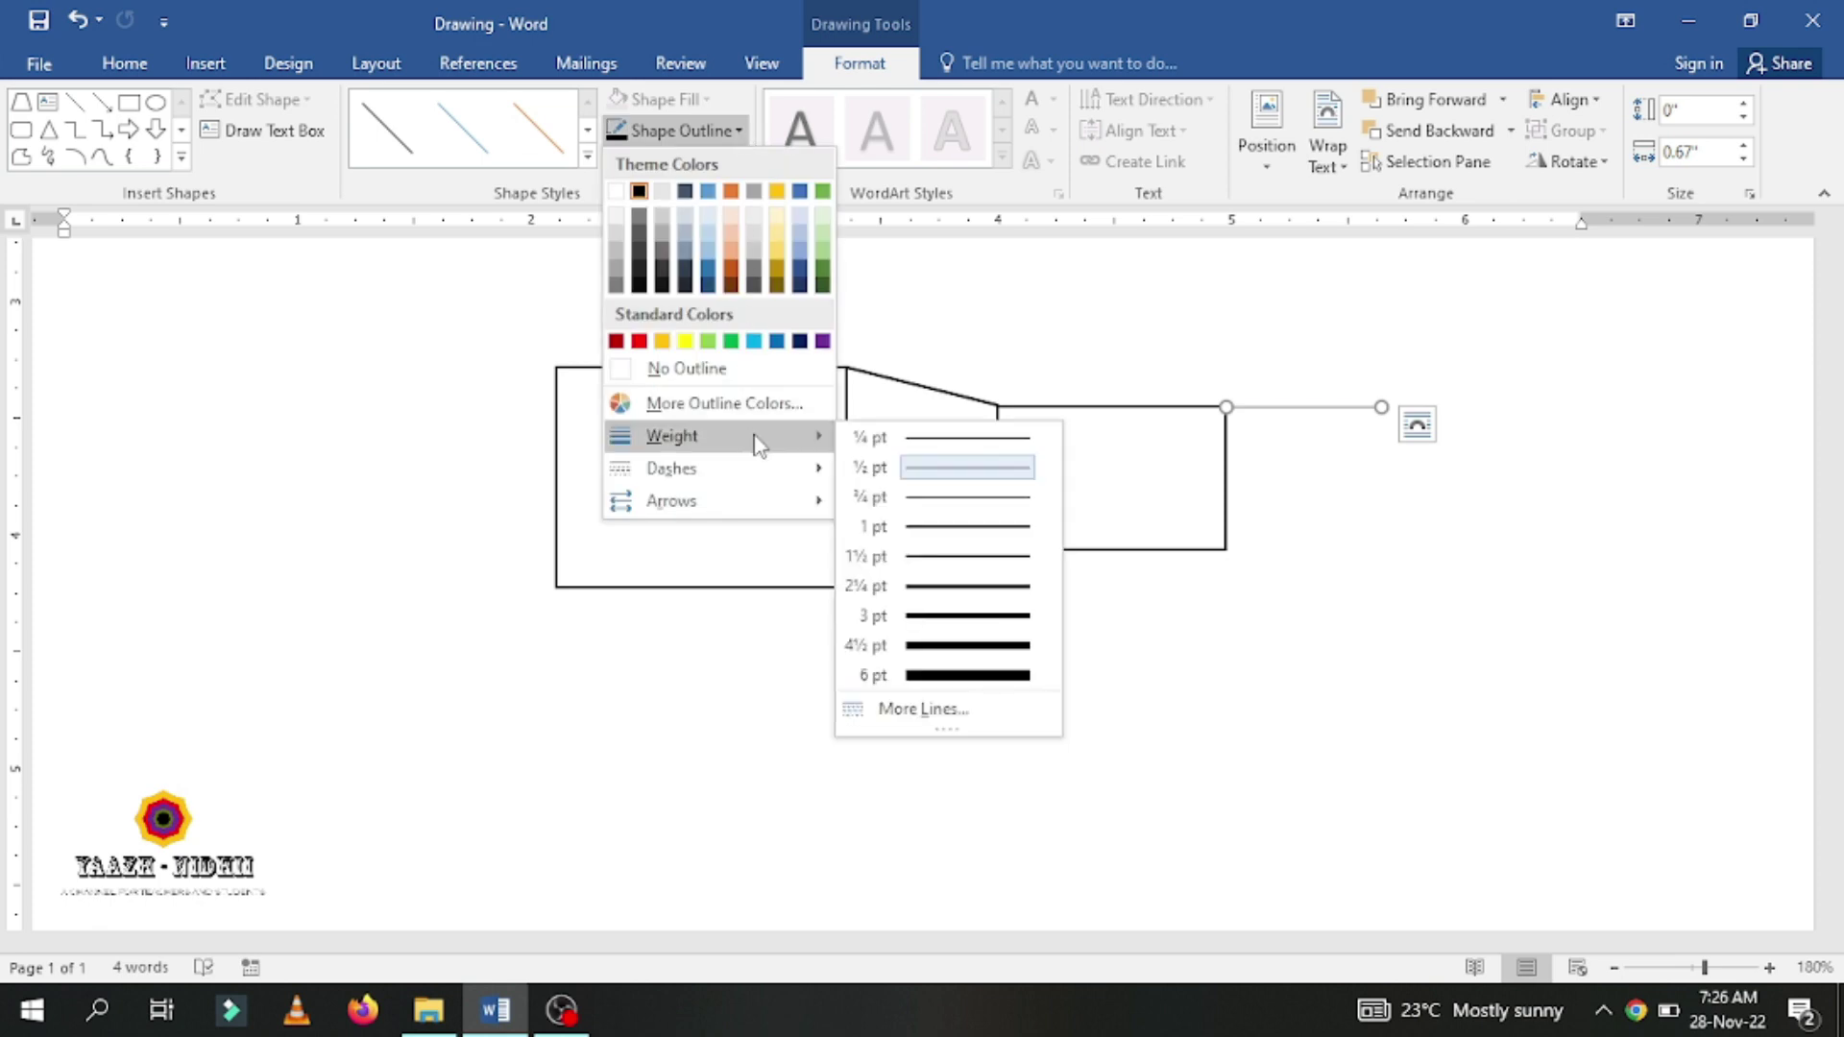
pyautogui.click(952, 502)
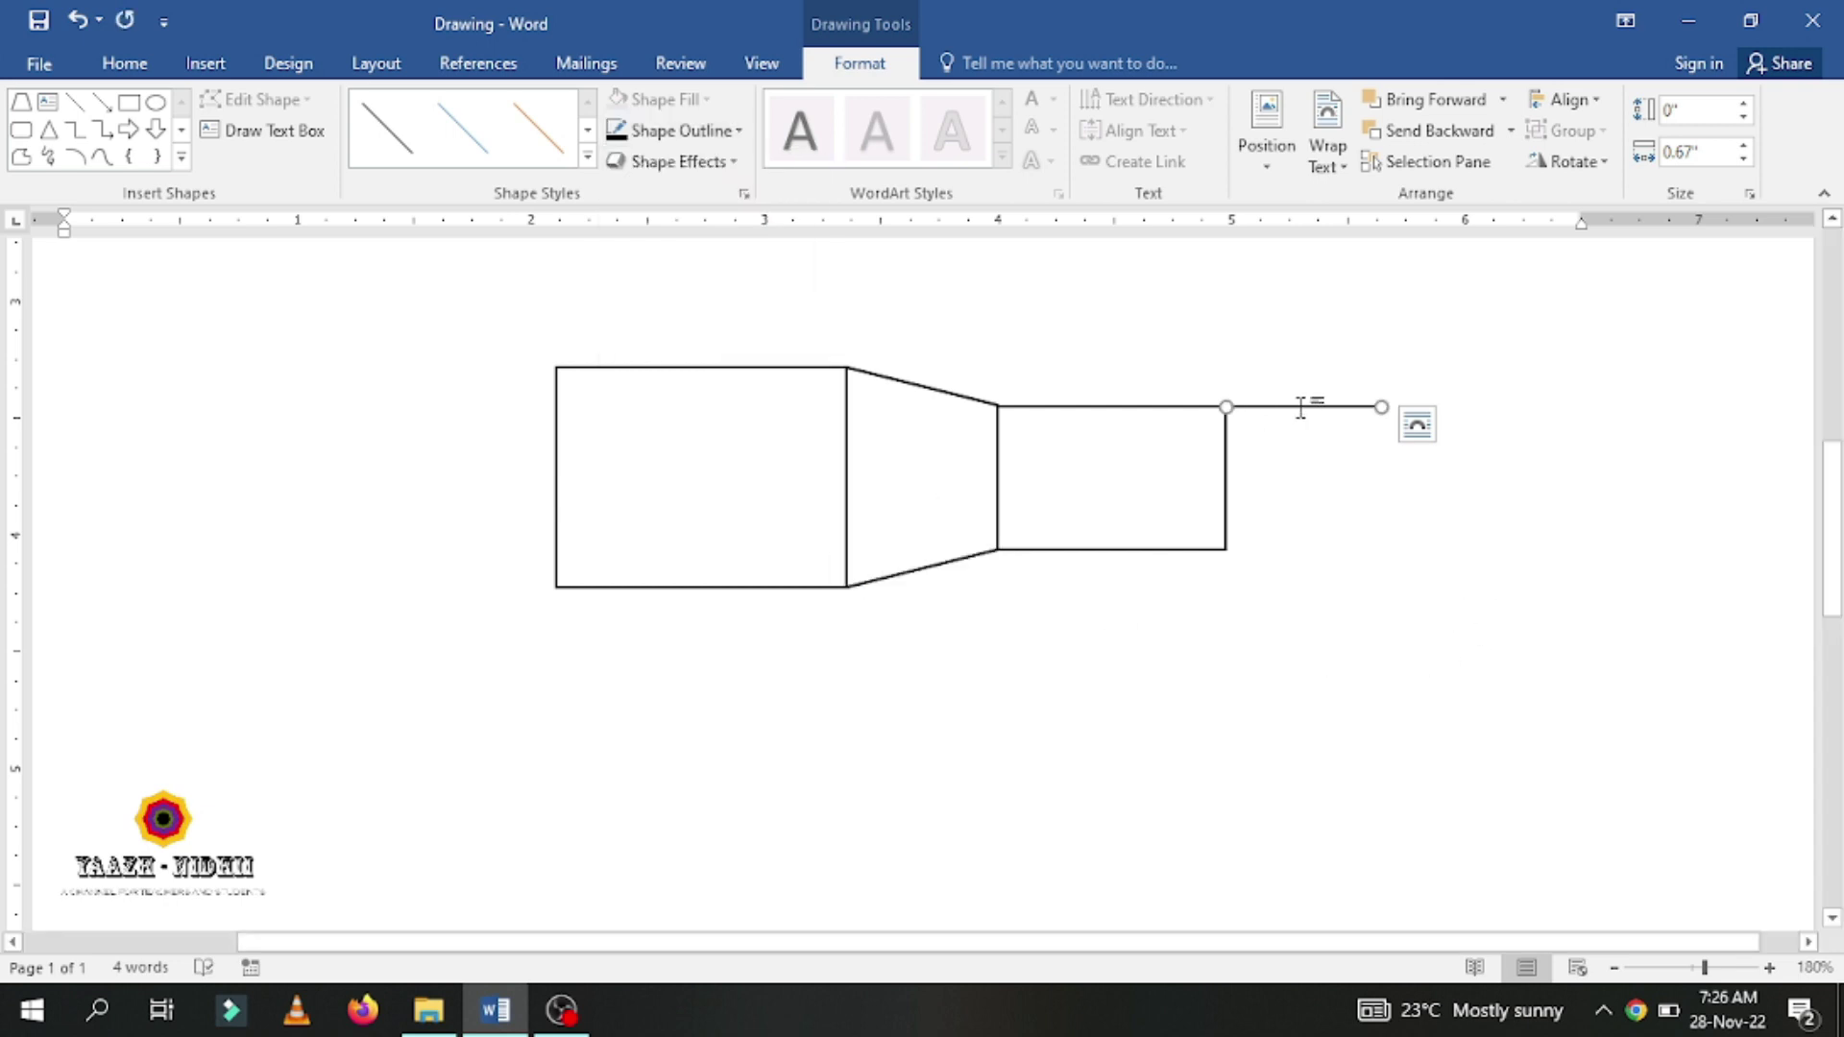
pyautogui.moveTo(1297, 409); pyautogui.dragTo(1299, 538)
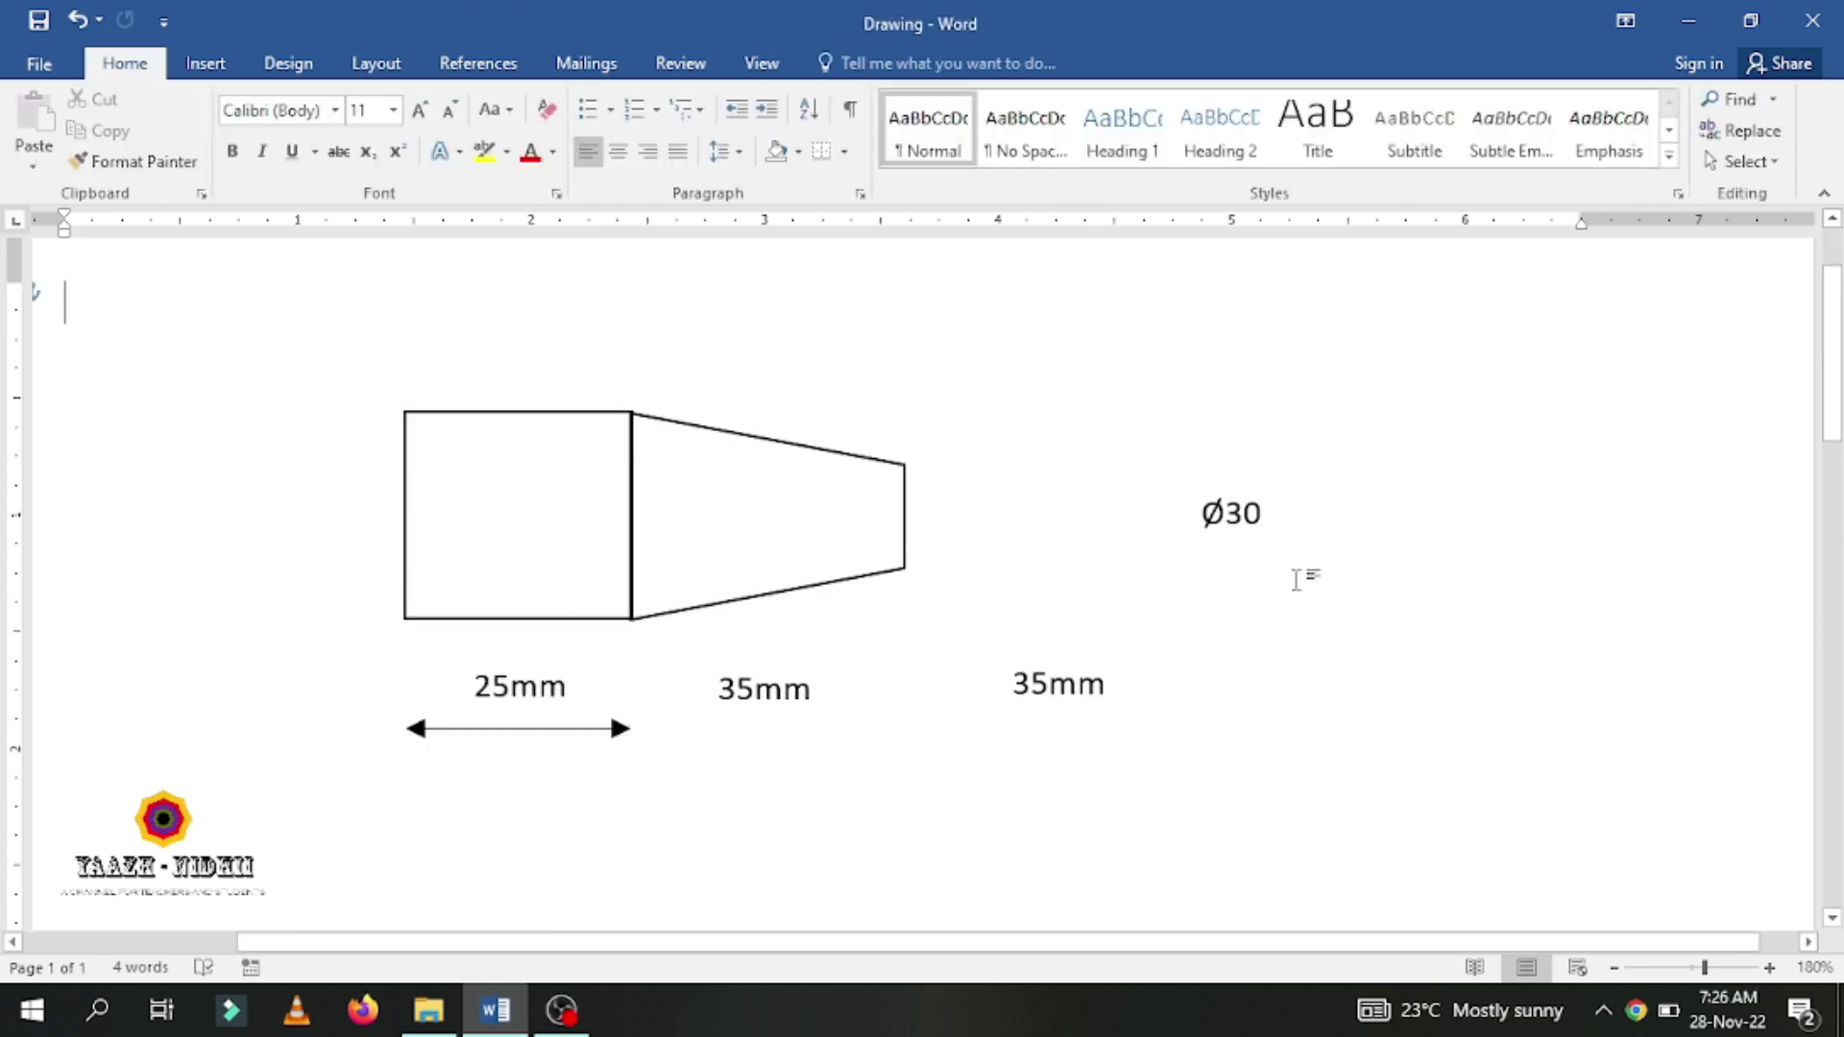
# Align the lower extension line with the small rectangle's bottom edge
pyautogui.scroll(-7, 1298, 591)
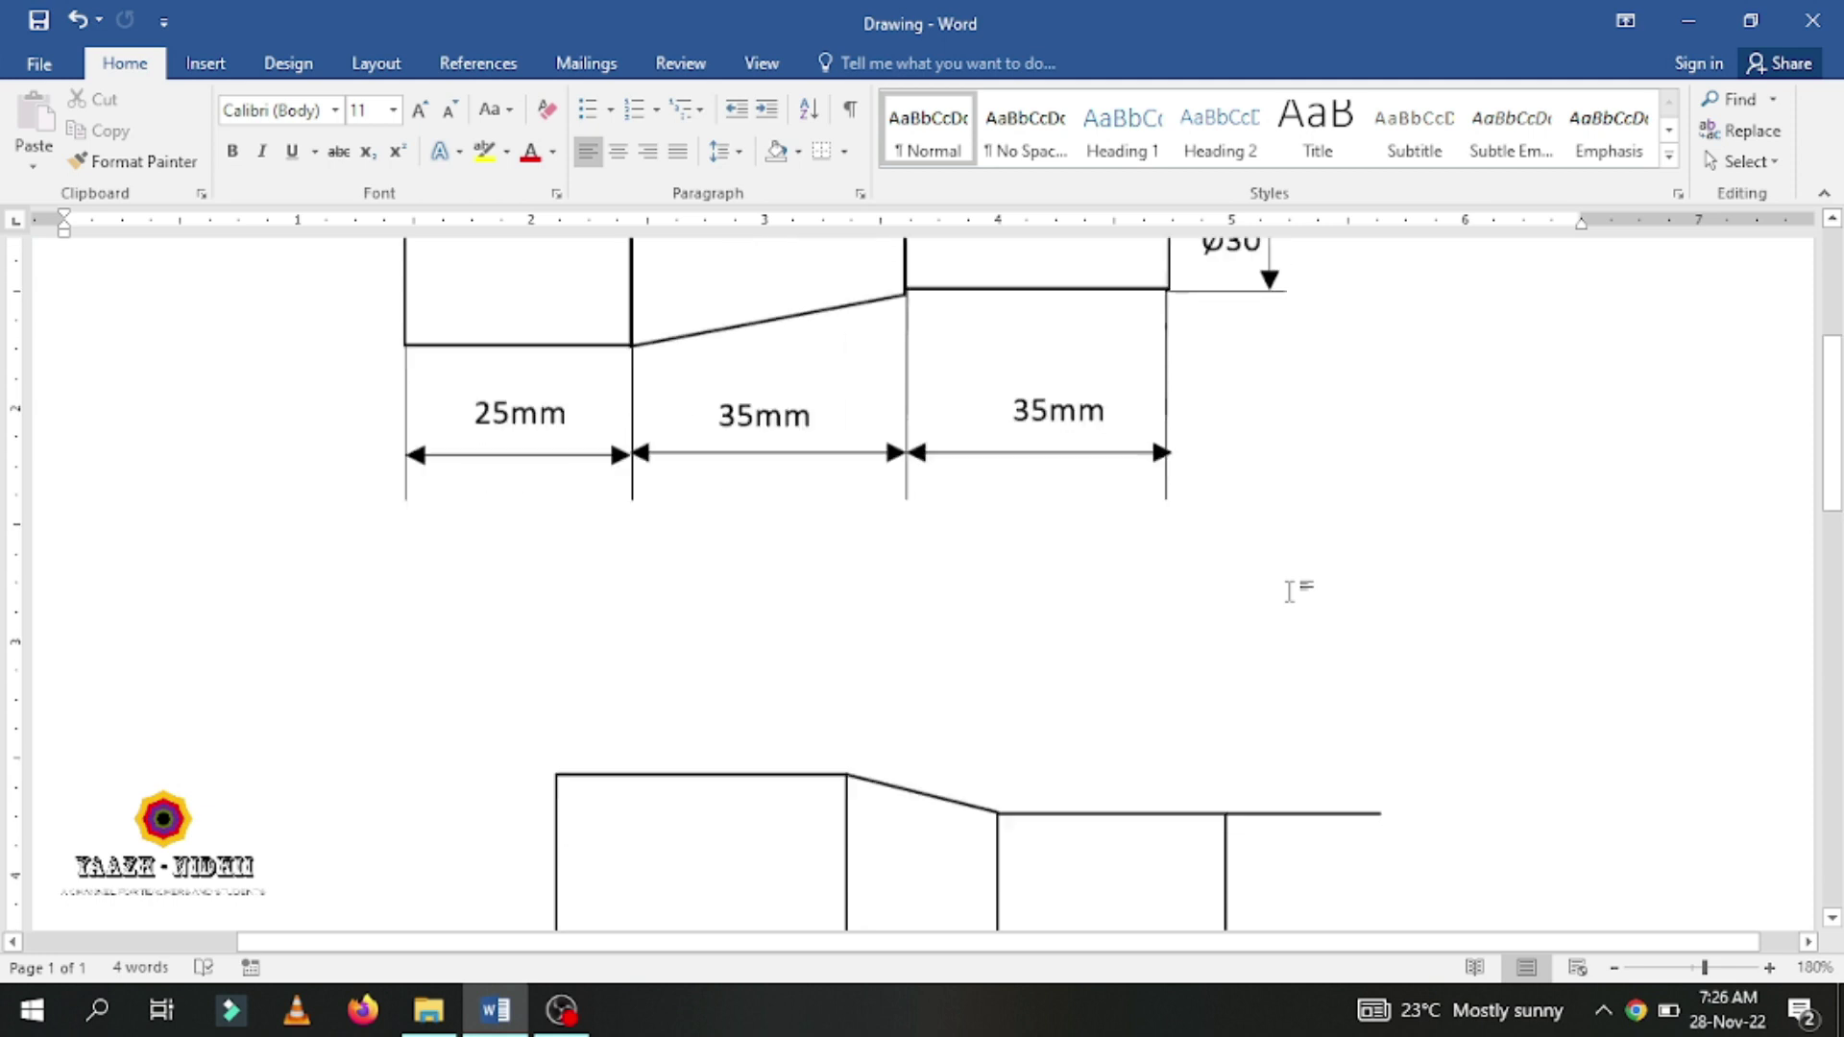
pyautogui.moveTo(1289, 557); pyautogui.dragTo(1288, 551)
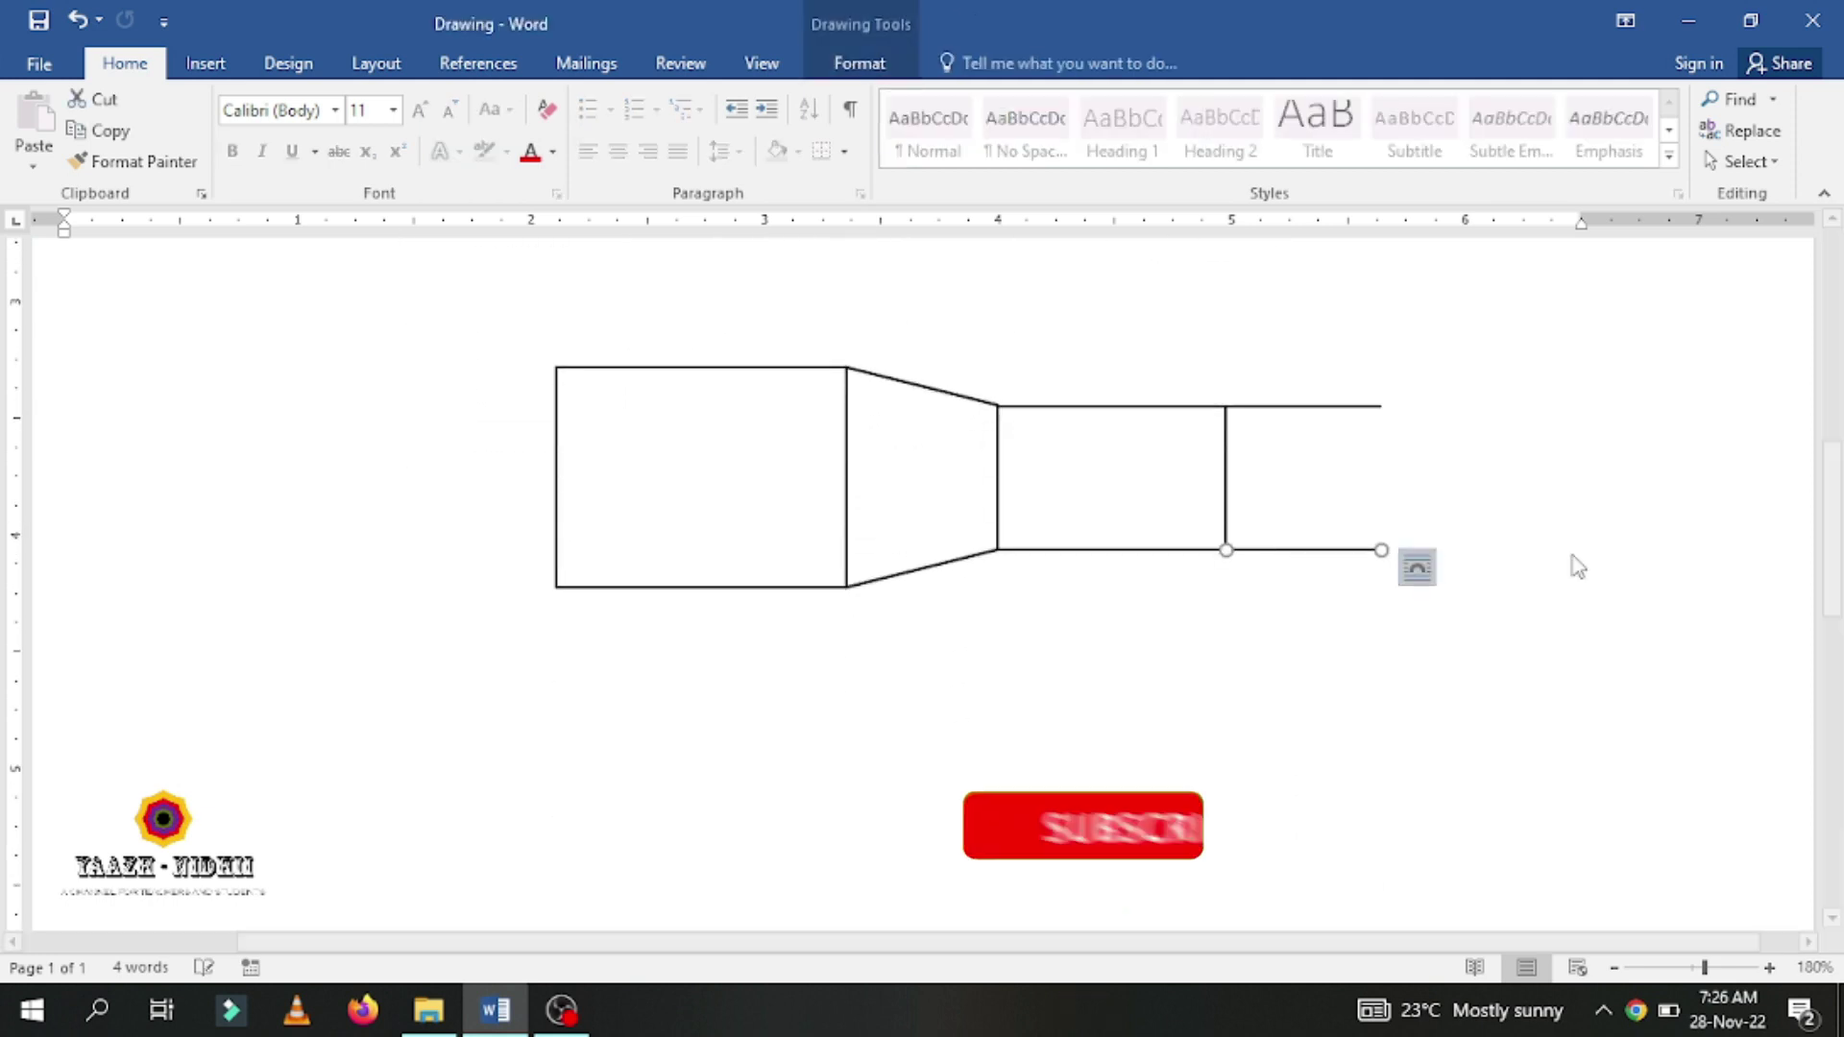
pyautogui.scroll(6, 1584, 548)
pyautogui.scroll(-2, 1596, 561)
pyautogui.scroll(-5, 1596, 561)
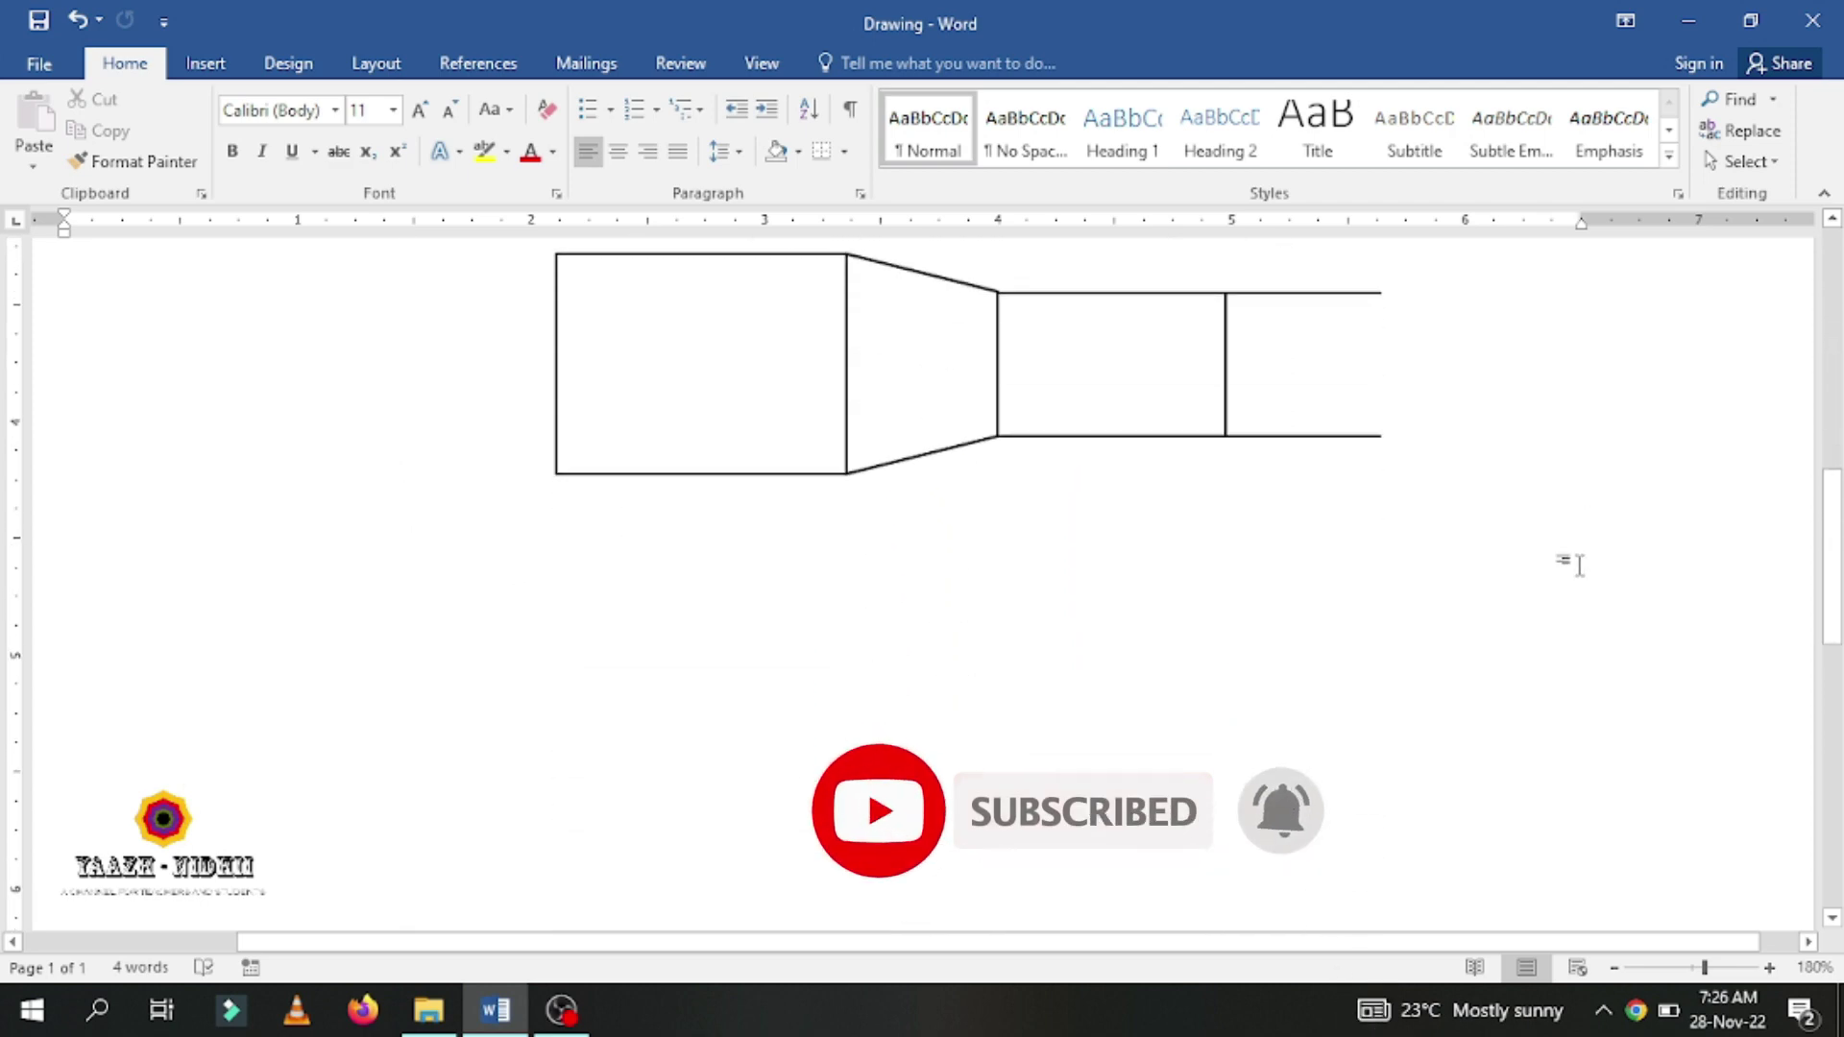
# Draw a vertical line to the right of the two extension lines
pyautogui.click(206, 63)
pyautogui.click(378, 159)
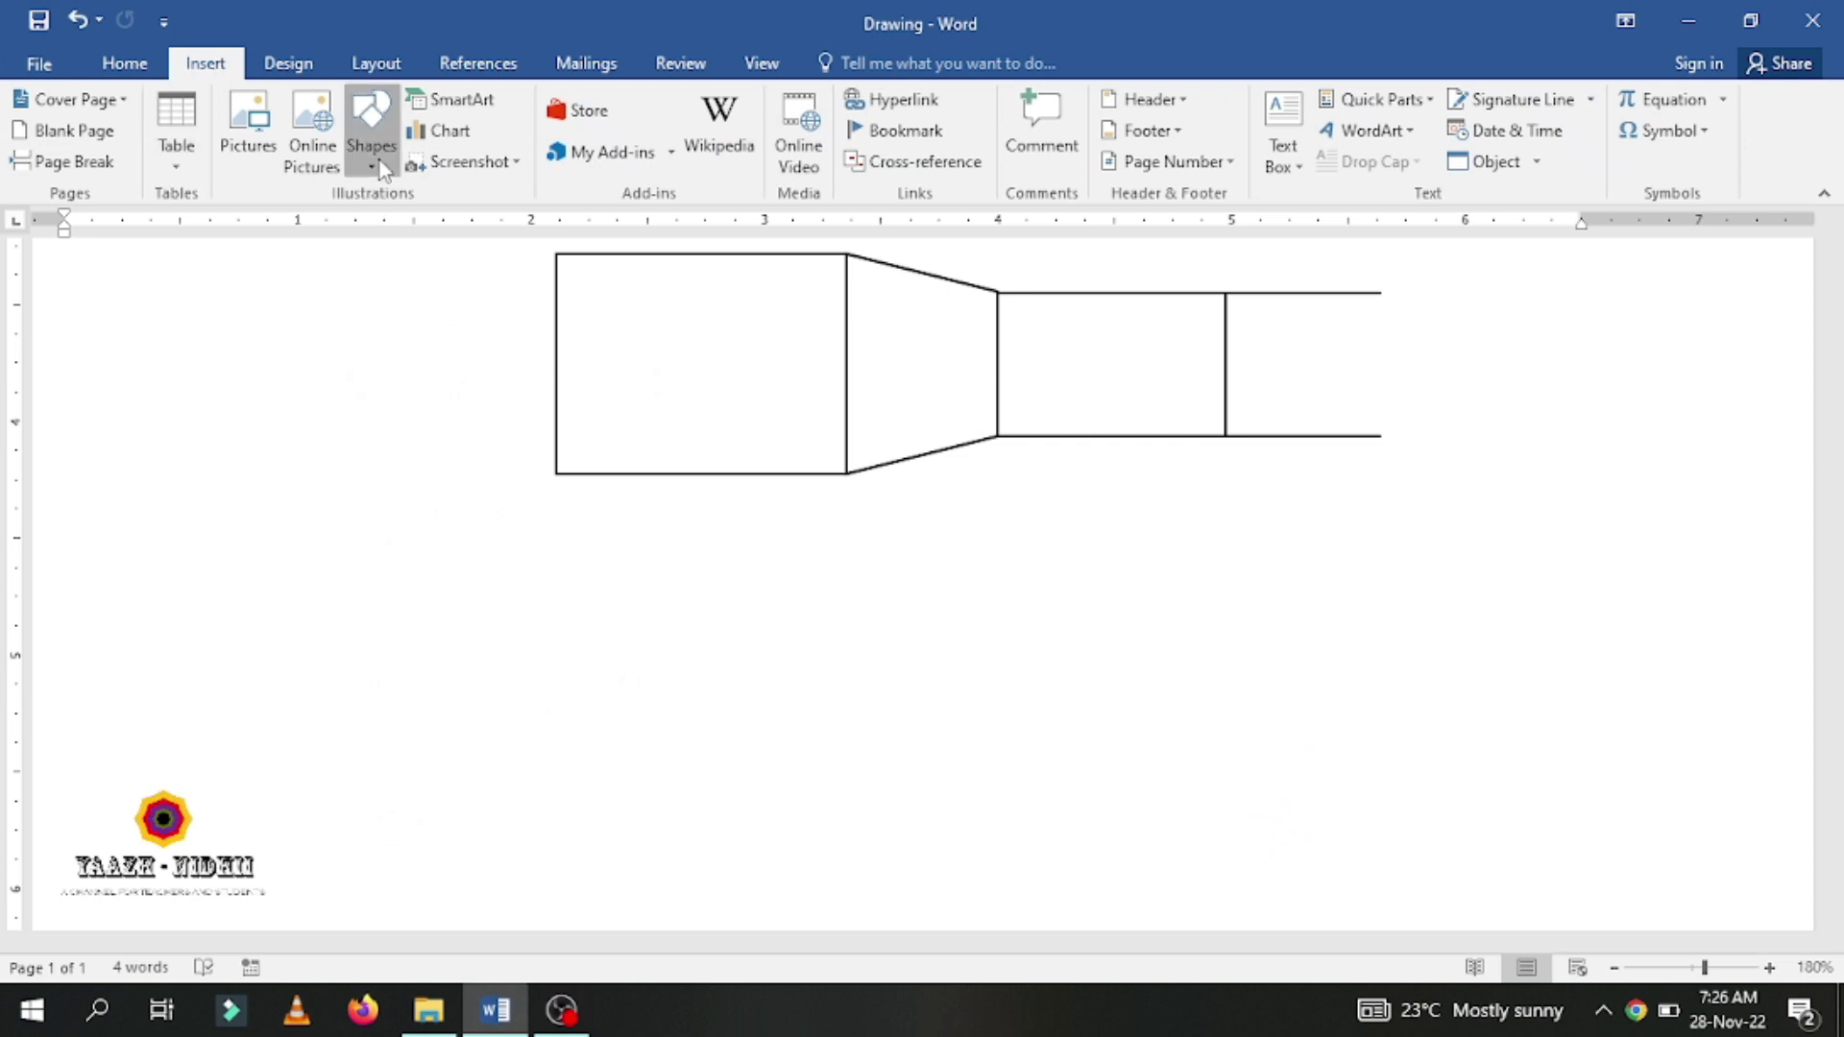
pyautogui.click(362, 307)
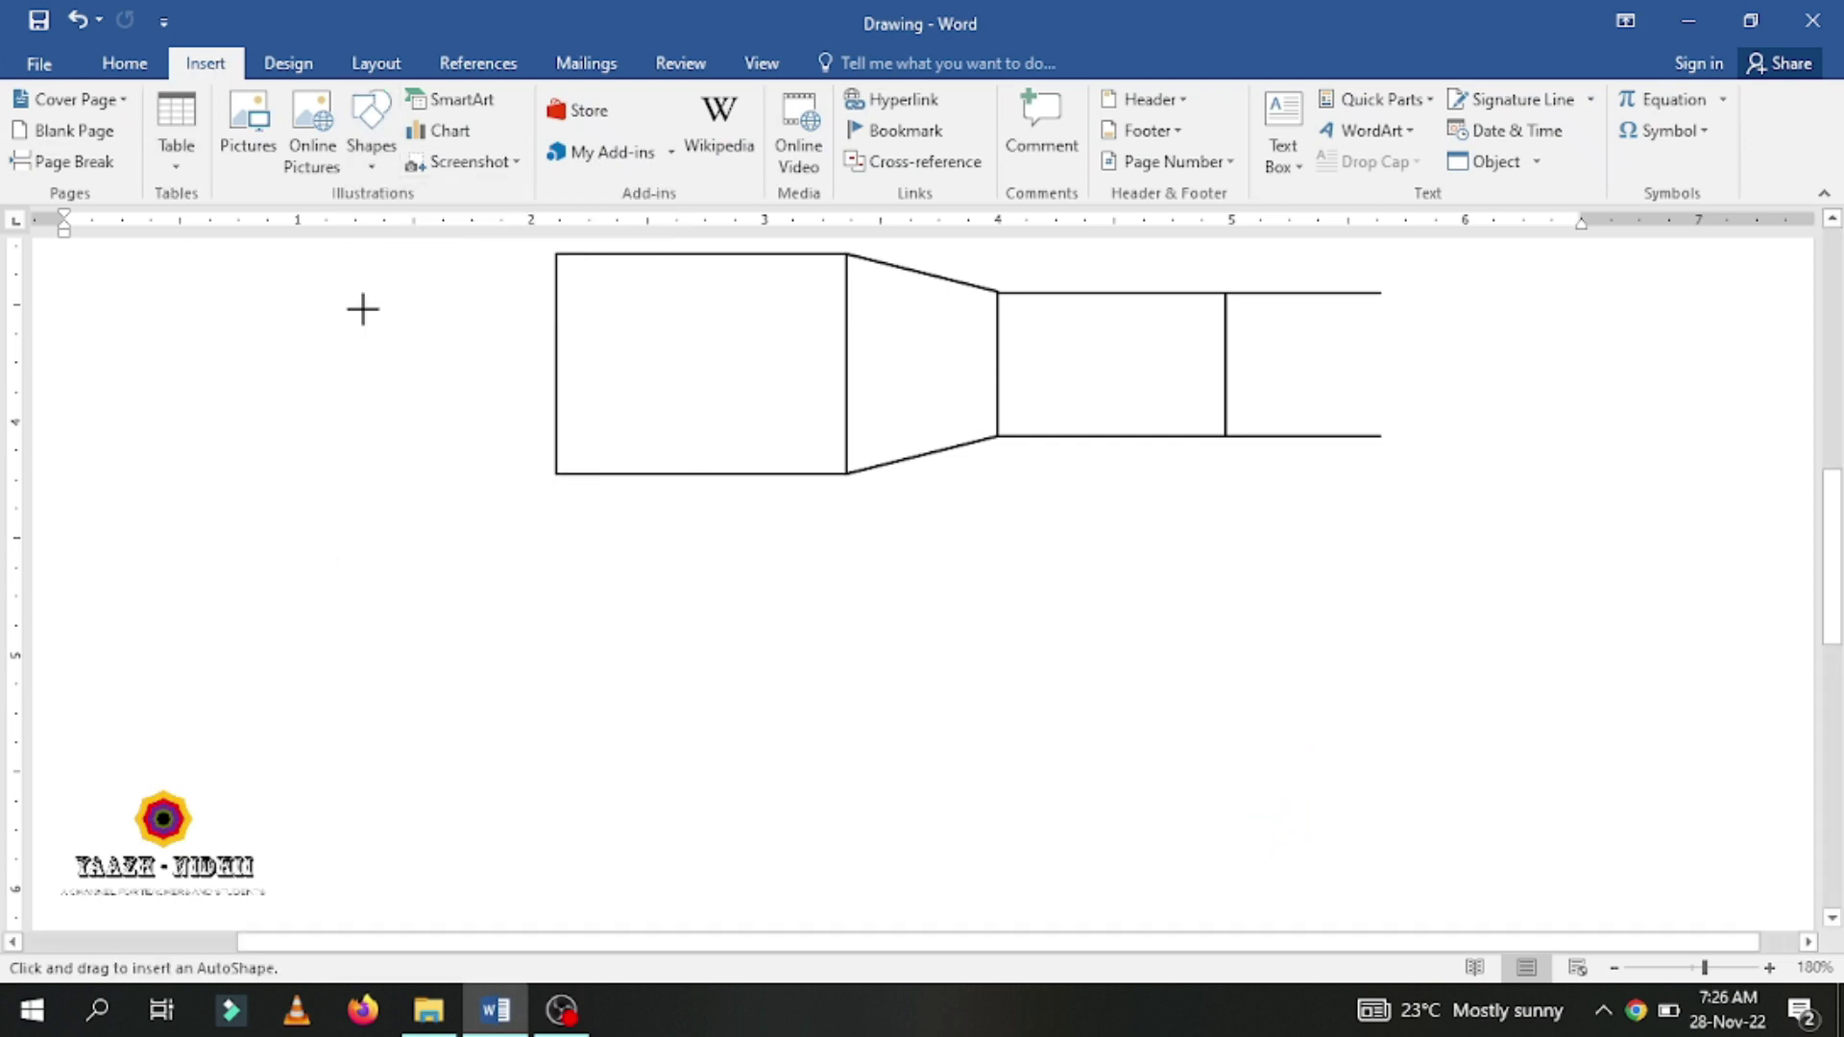
pyautogui.moveTo(1509, 419); pyautogui.dragTo(1736, 649)
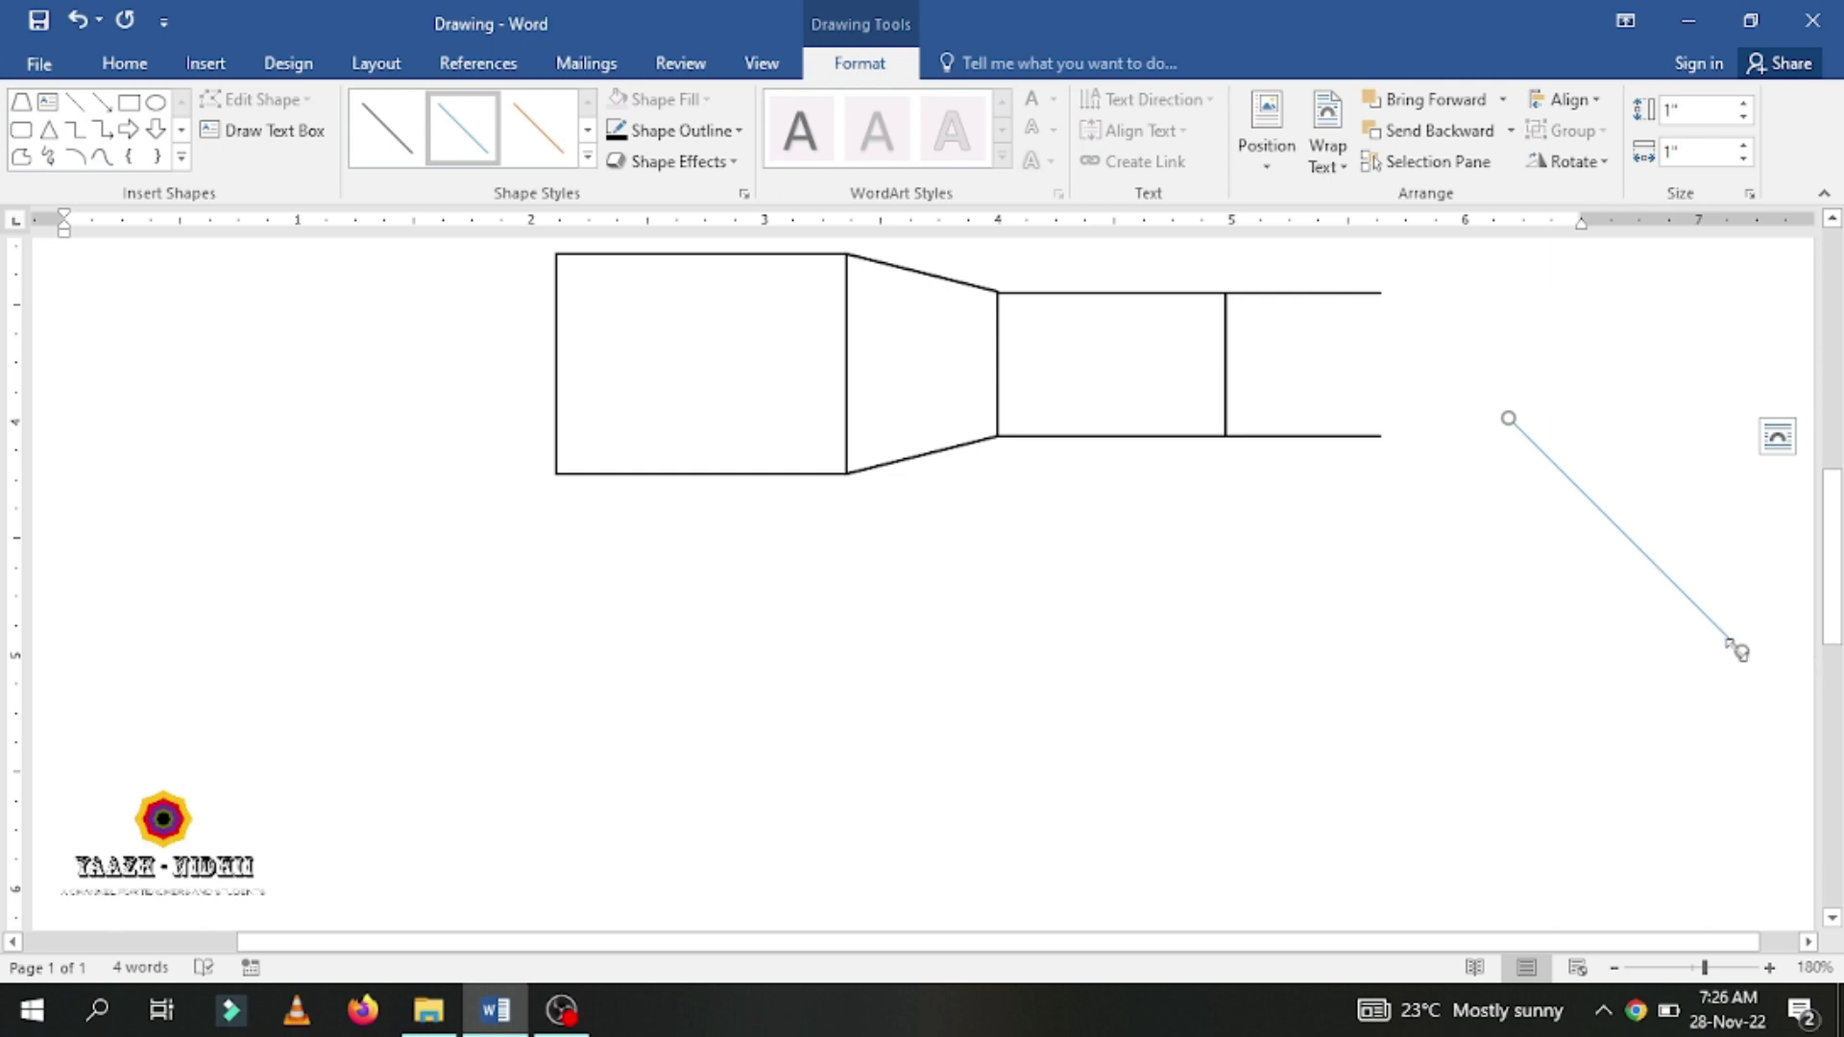
pyautogui.moveTo(1734, 649); pyautogui.dragTo(1509, 717)
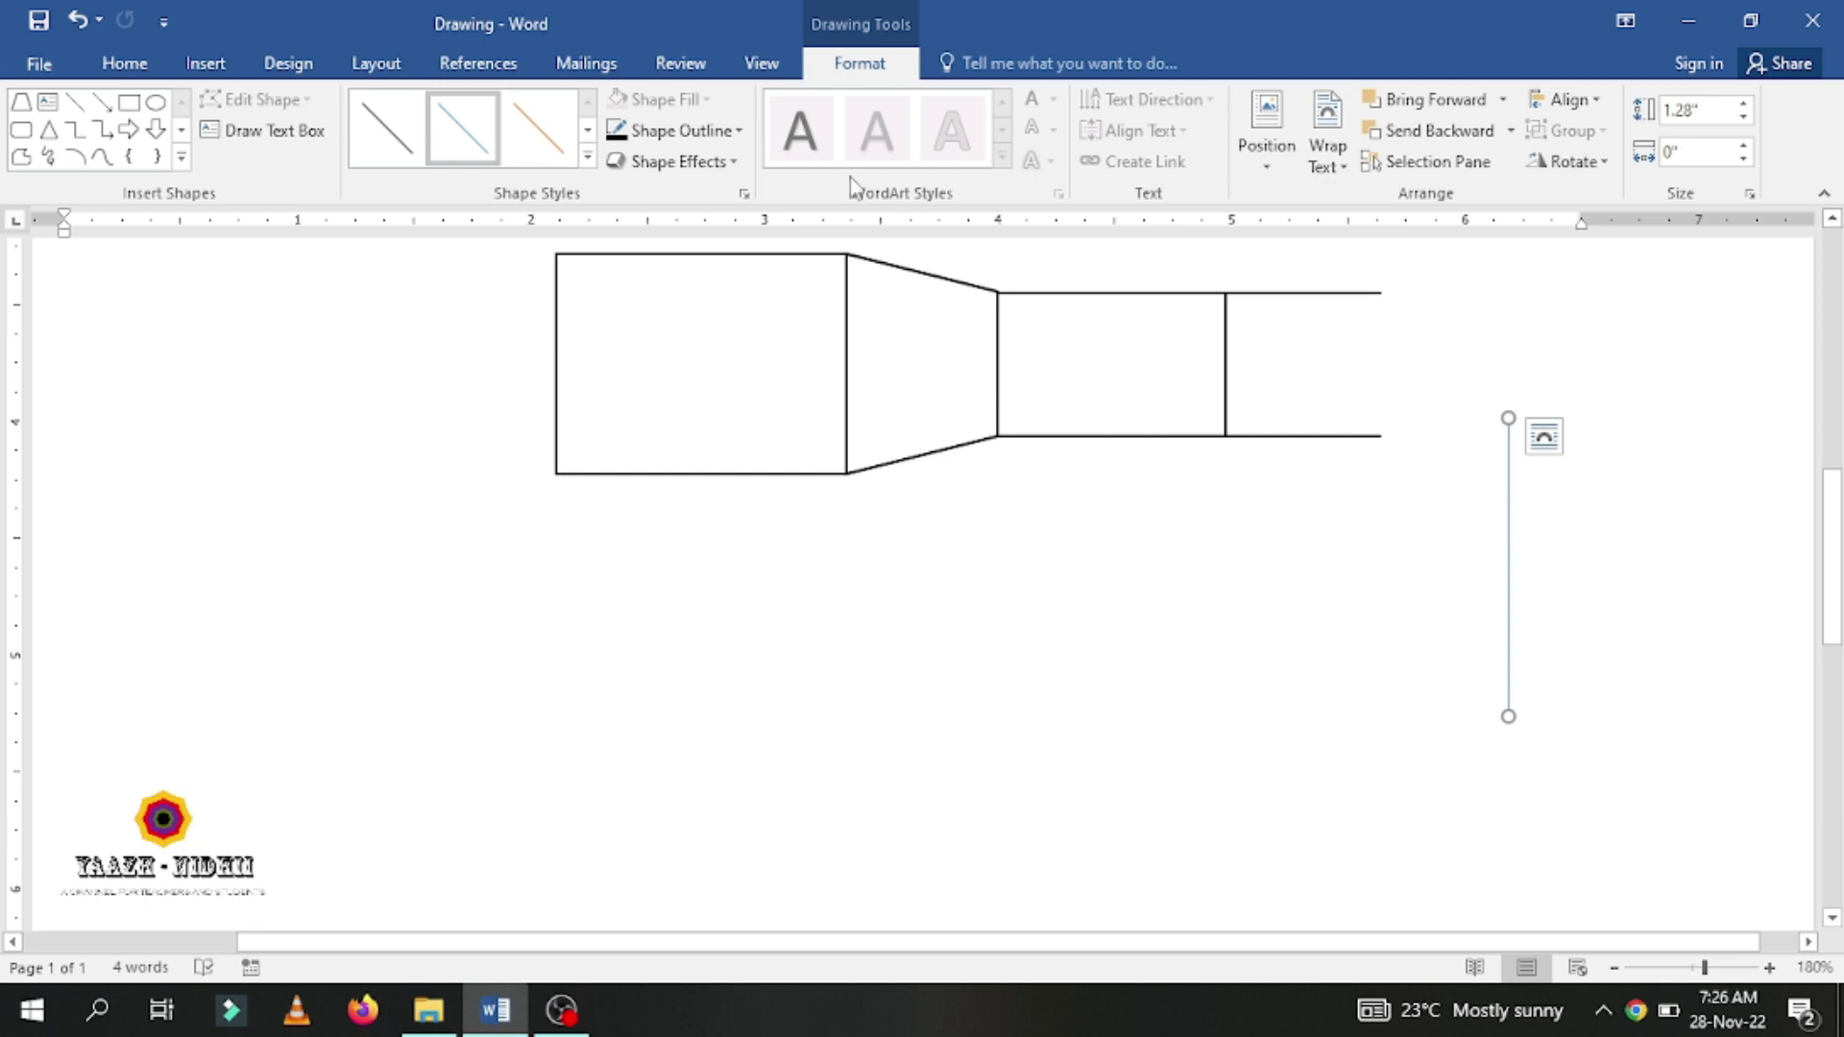
# Give the vertical line arrowheads at both ends and a black colour
pyautogui.click(739, 132)
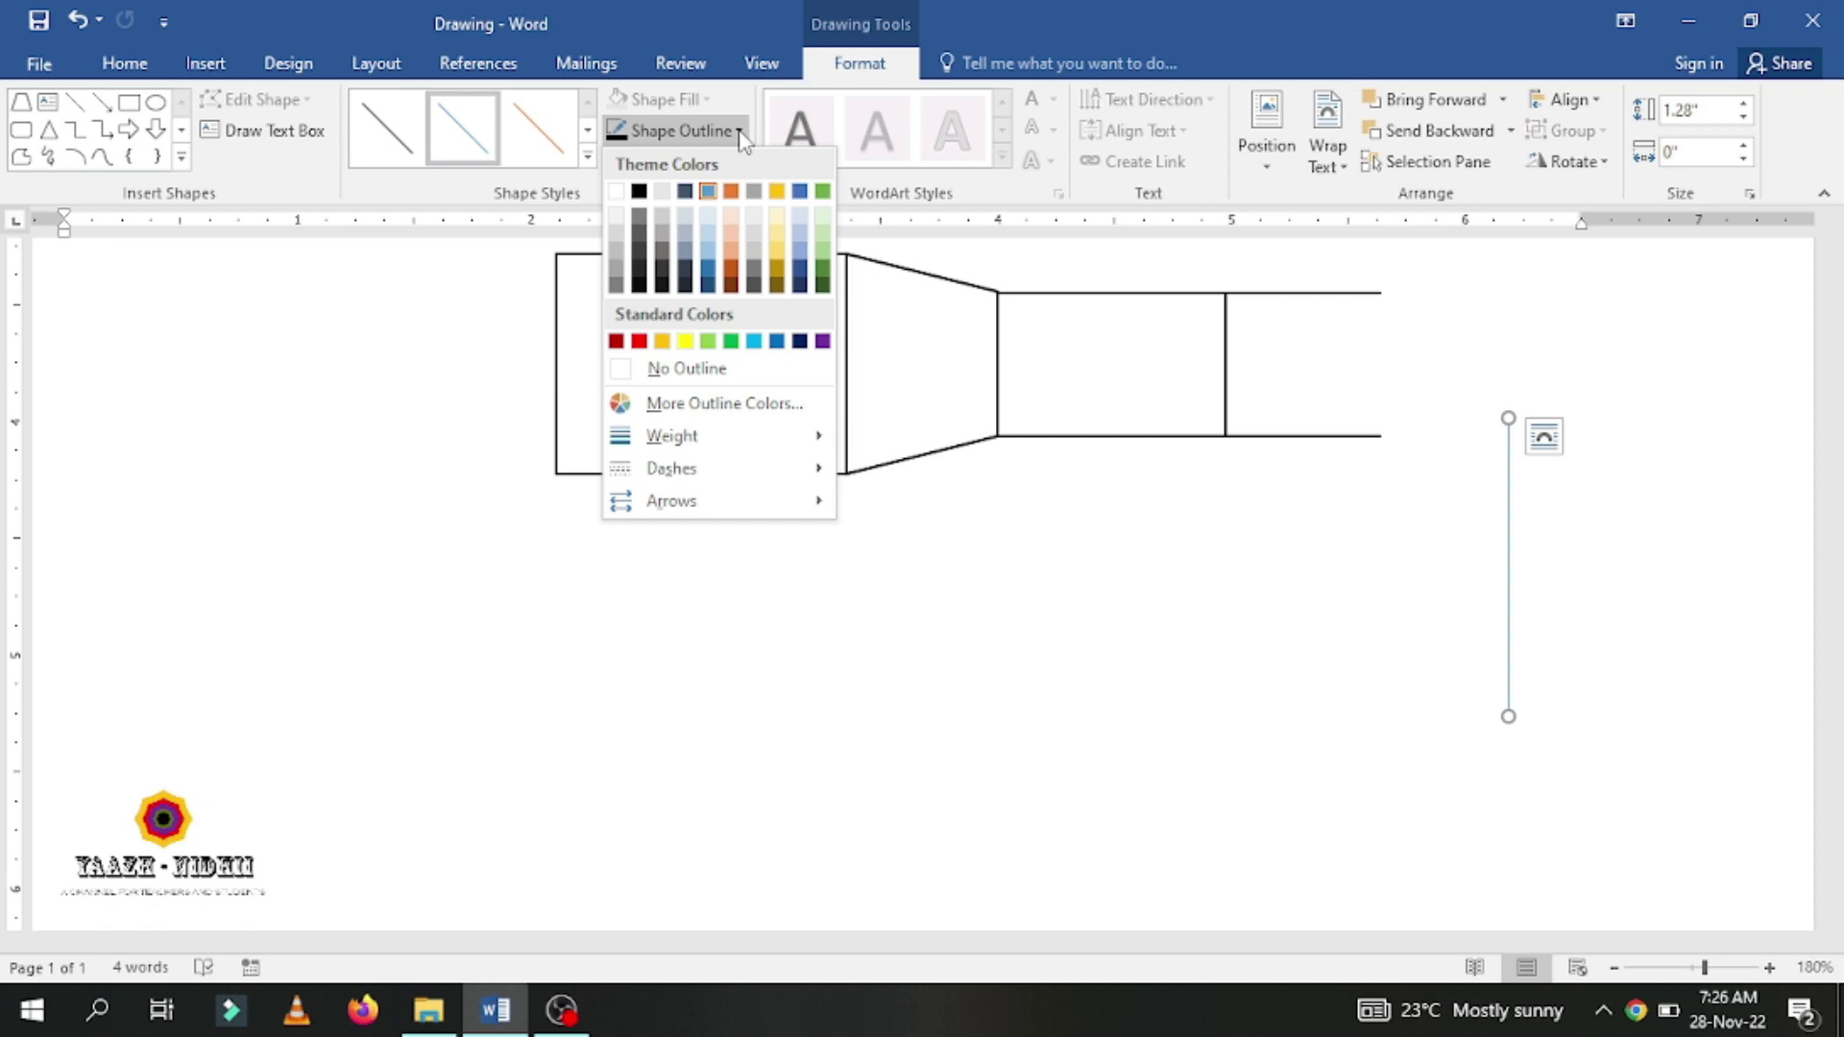
pyautogui.moveTo(759, 509)
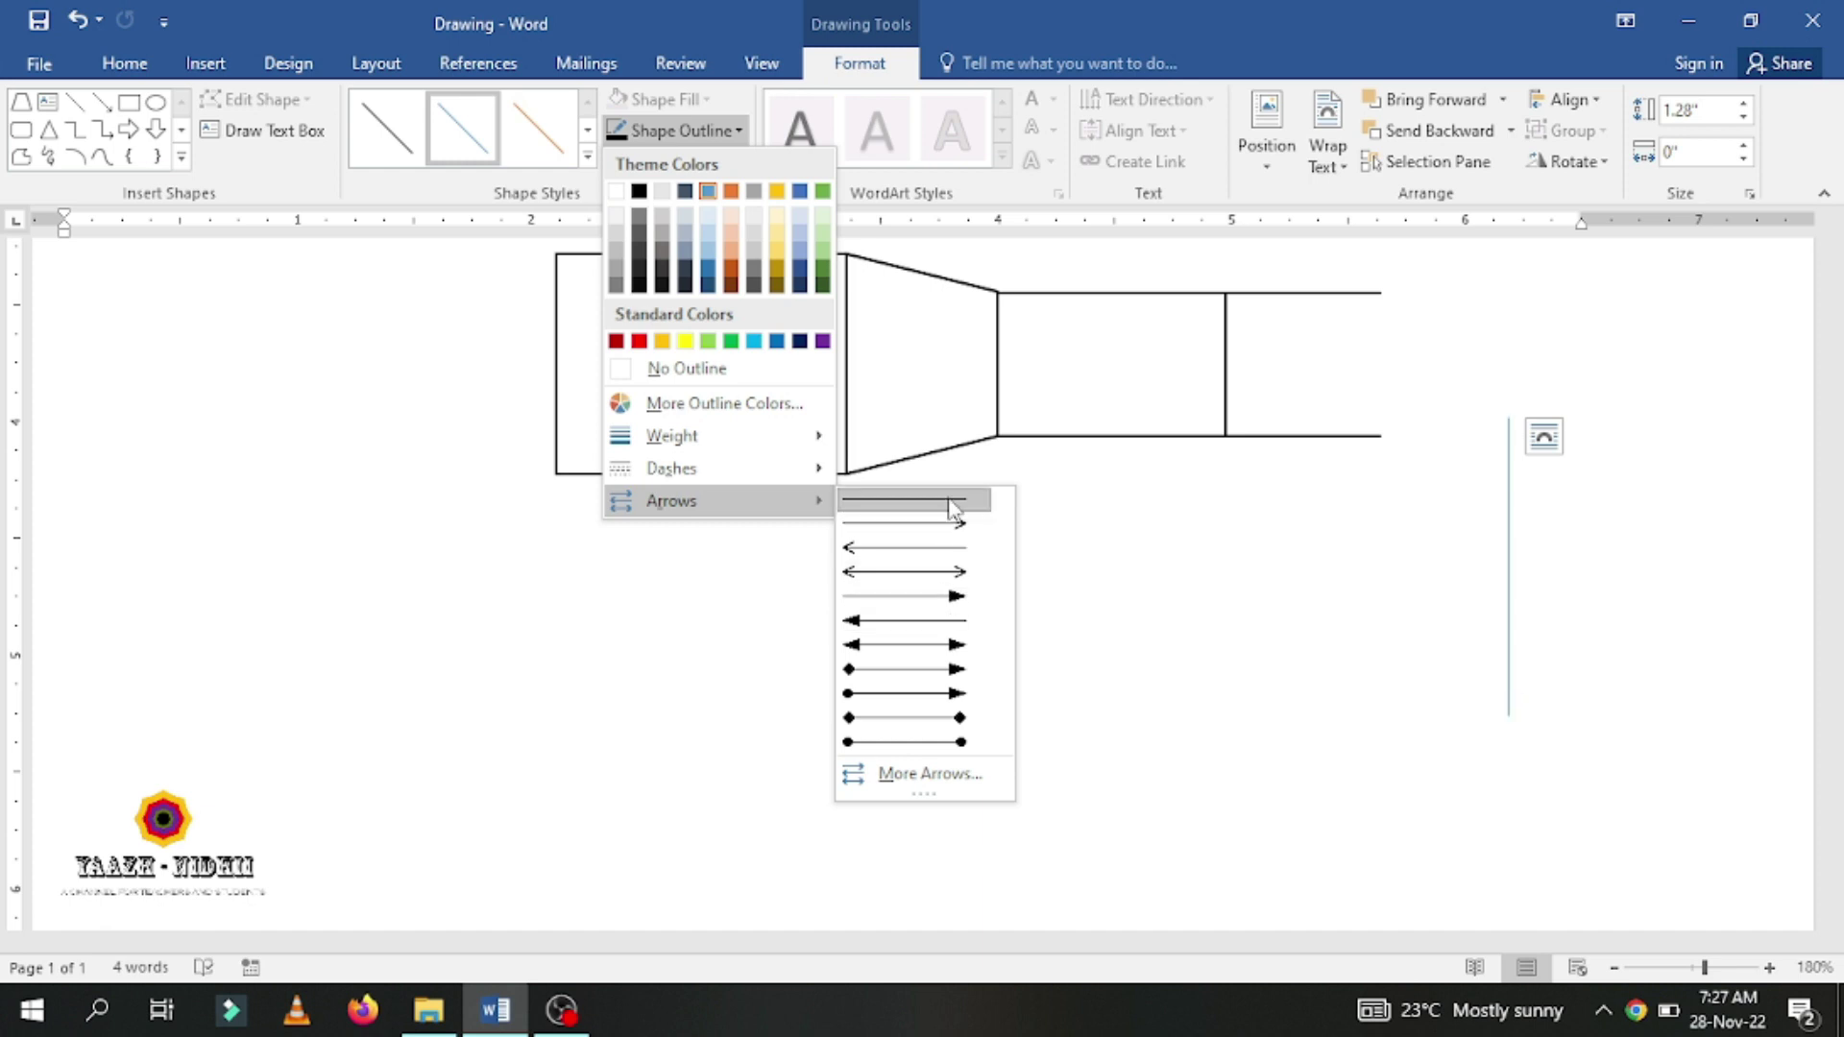
pyautogui.click(933, 654)
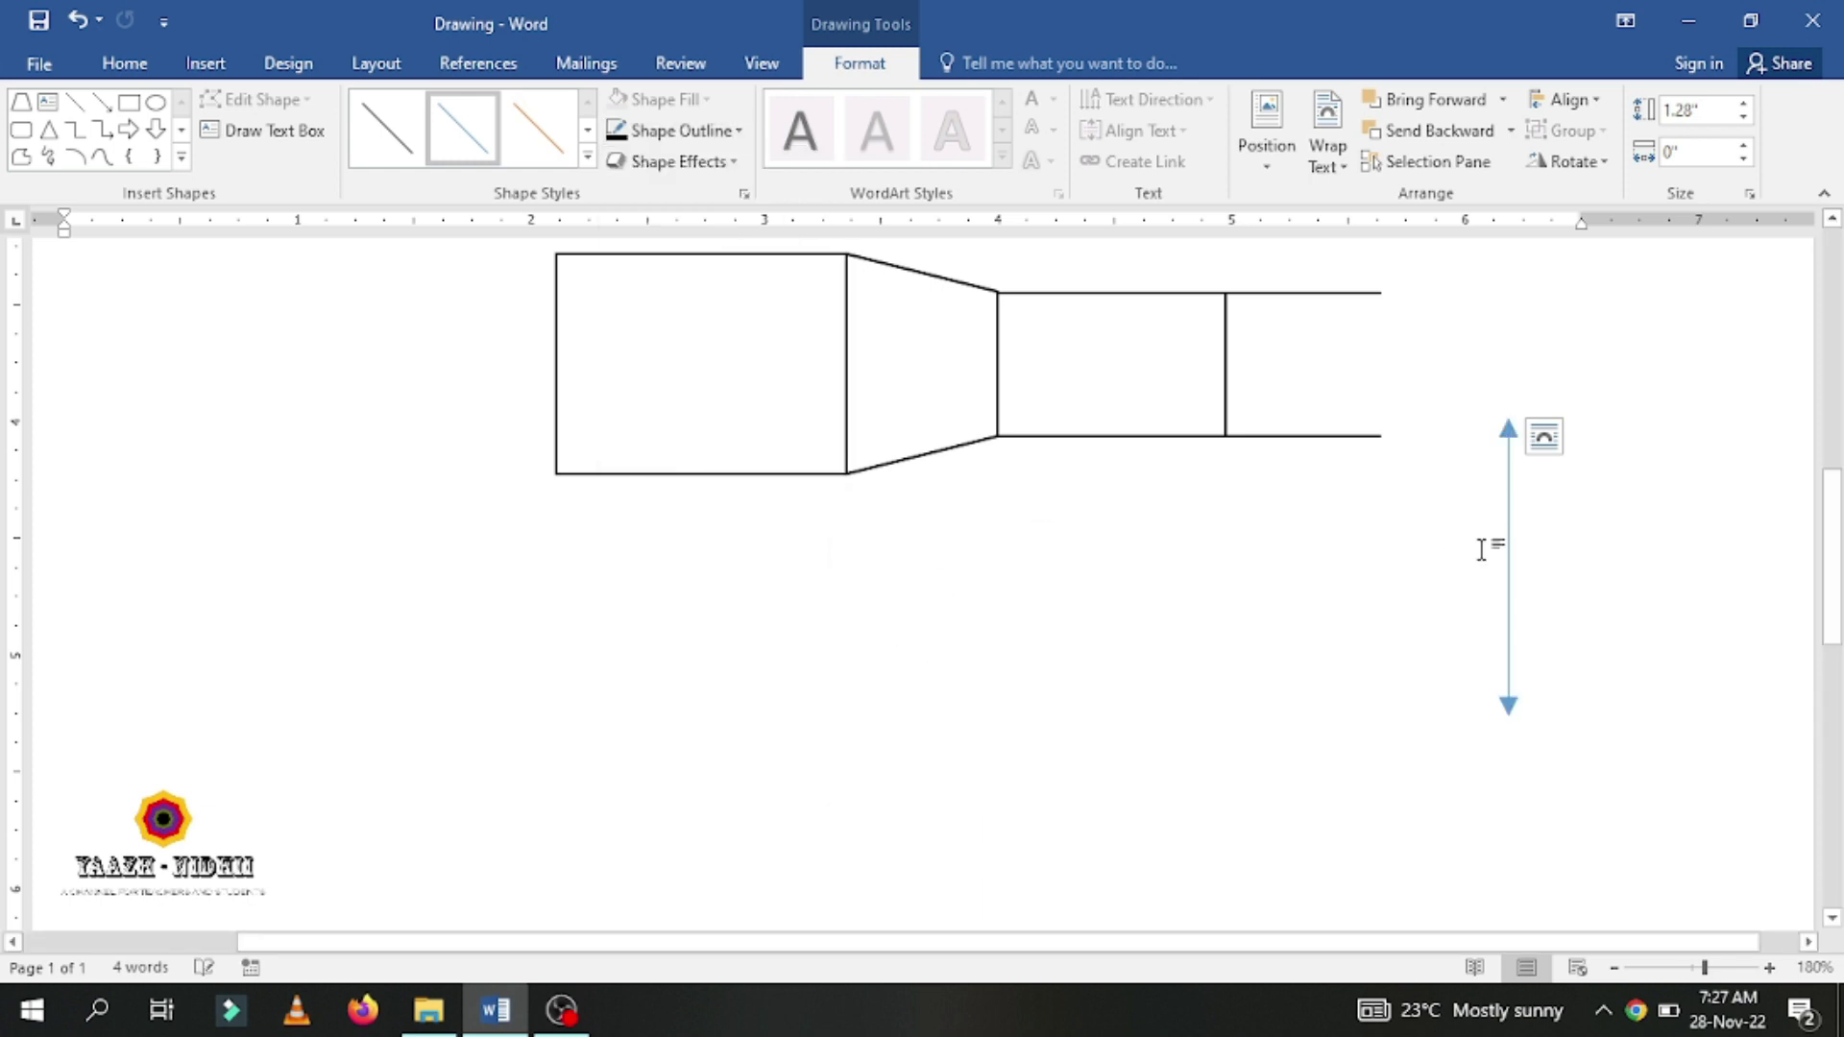
pyautogui.click(728, 135)
pyautogui.click(639, 191)
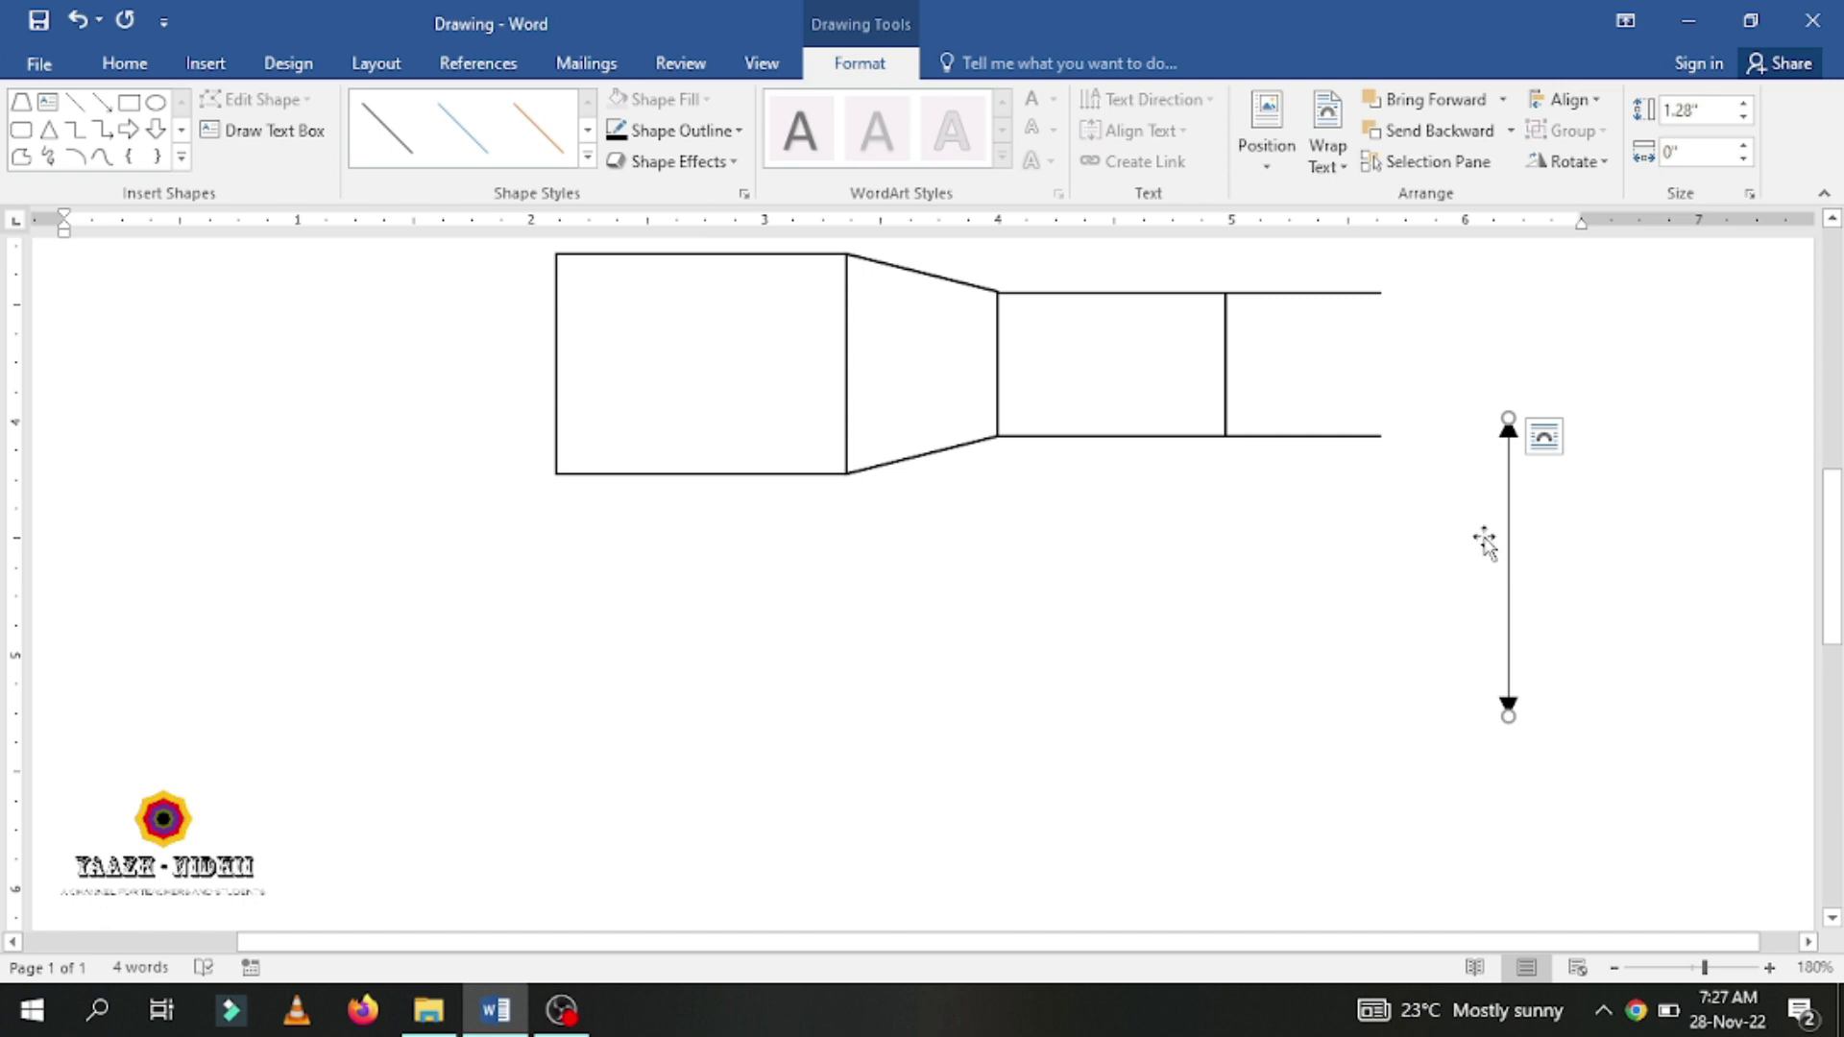
# Fit the double-headed arrow exactly between the upper and lower extension lines
pyautogui.moveTo(1506, 540); pyautogui.dragTo(1399, 453)
pyautogui.moveTo(1401, 626); pyautogui.dragTo(1400, 499)
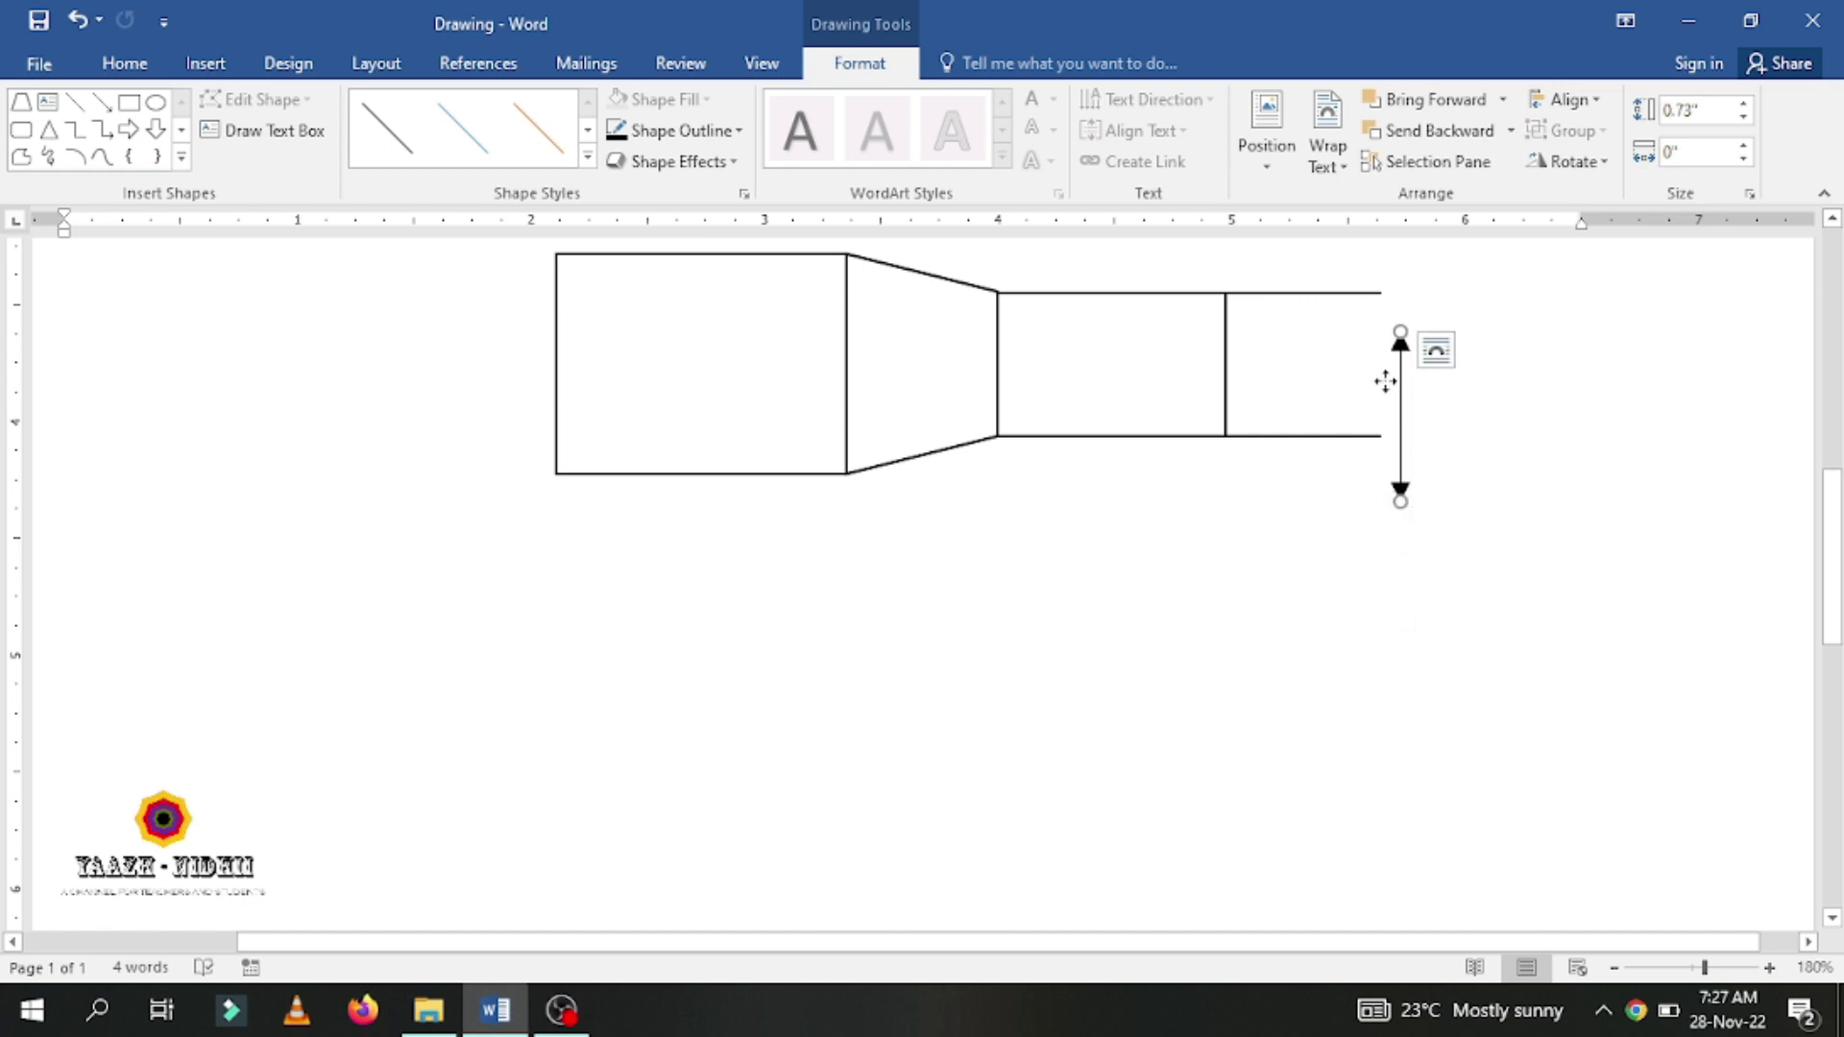
pyautogui.moveTo(1399, 397); pyautogui.dragTo(1303, 344)
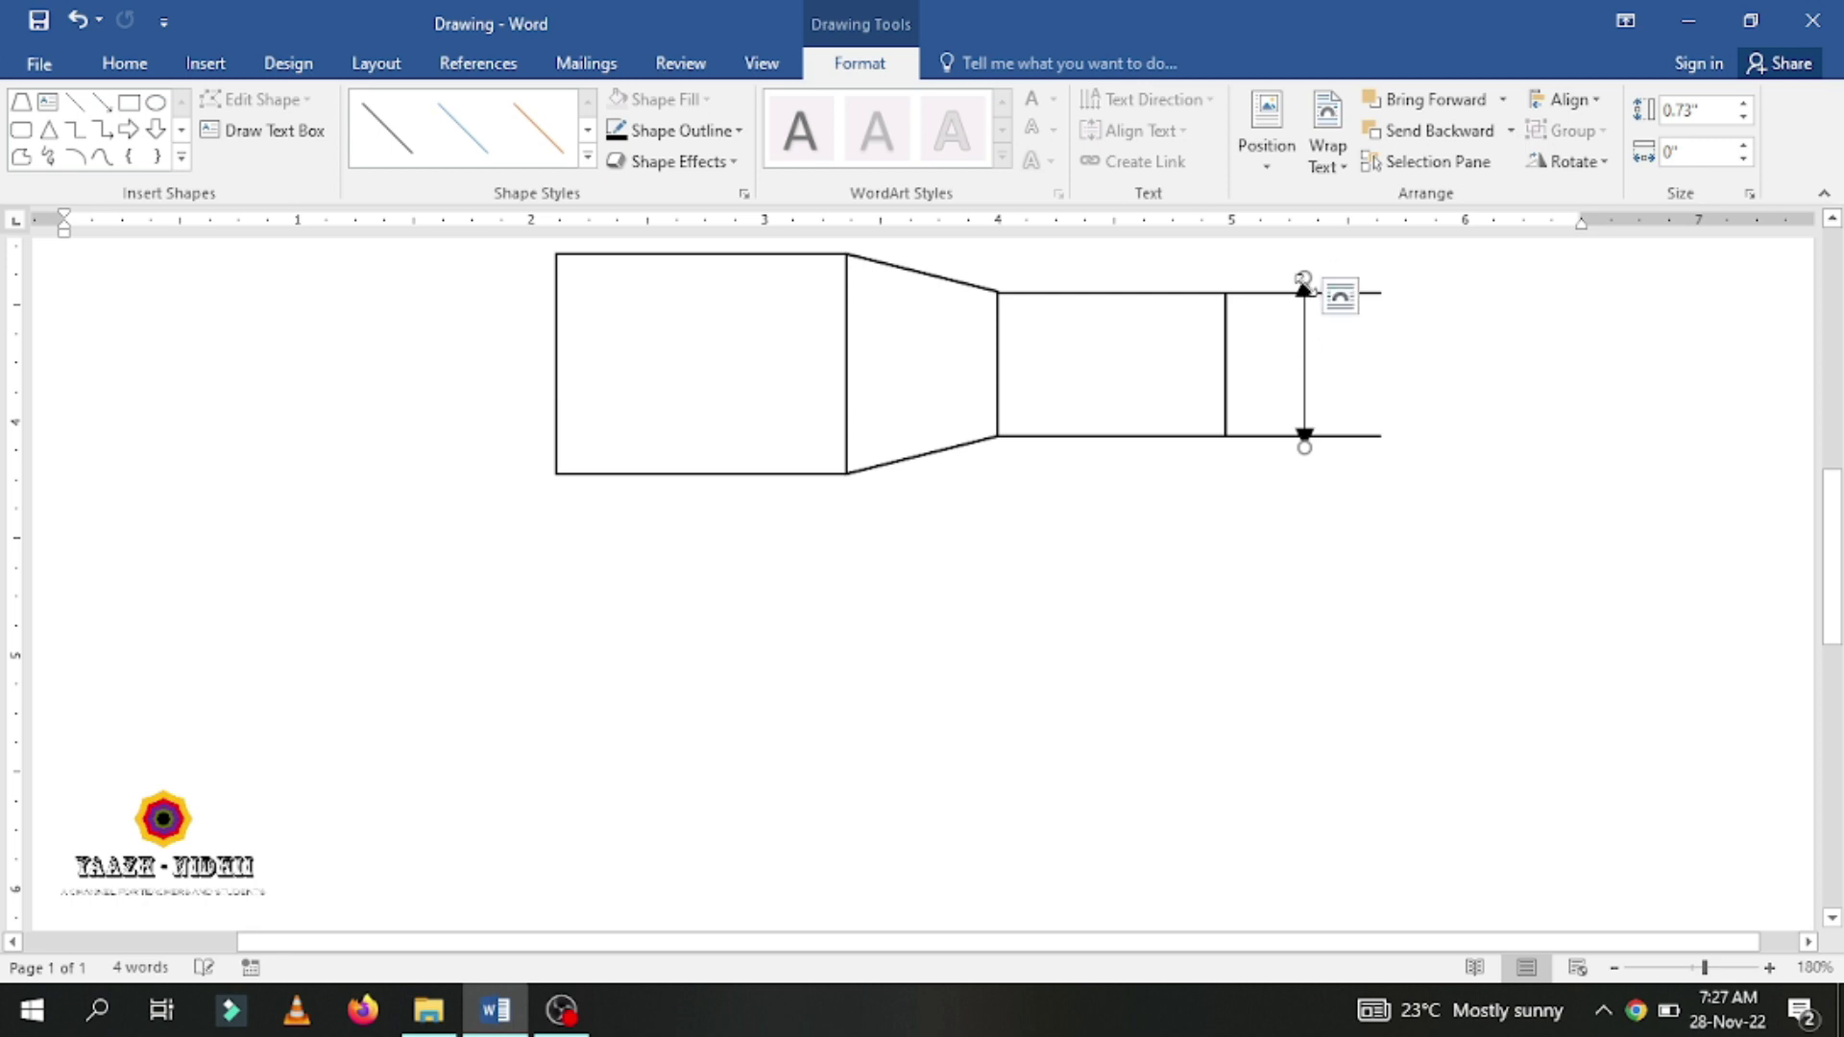
pyautogui.moveTo(1305, 281); pyautogui.dragTo(1304, 292)
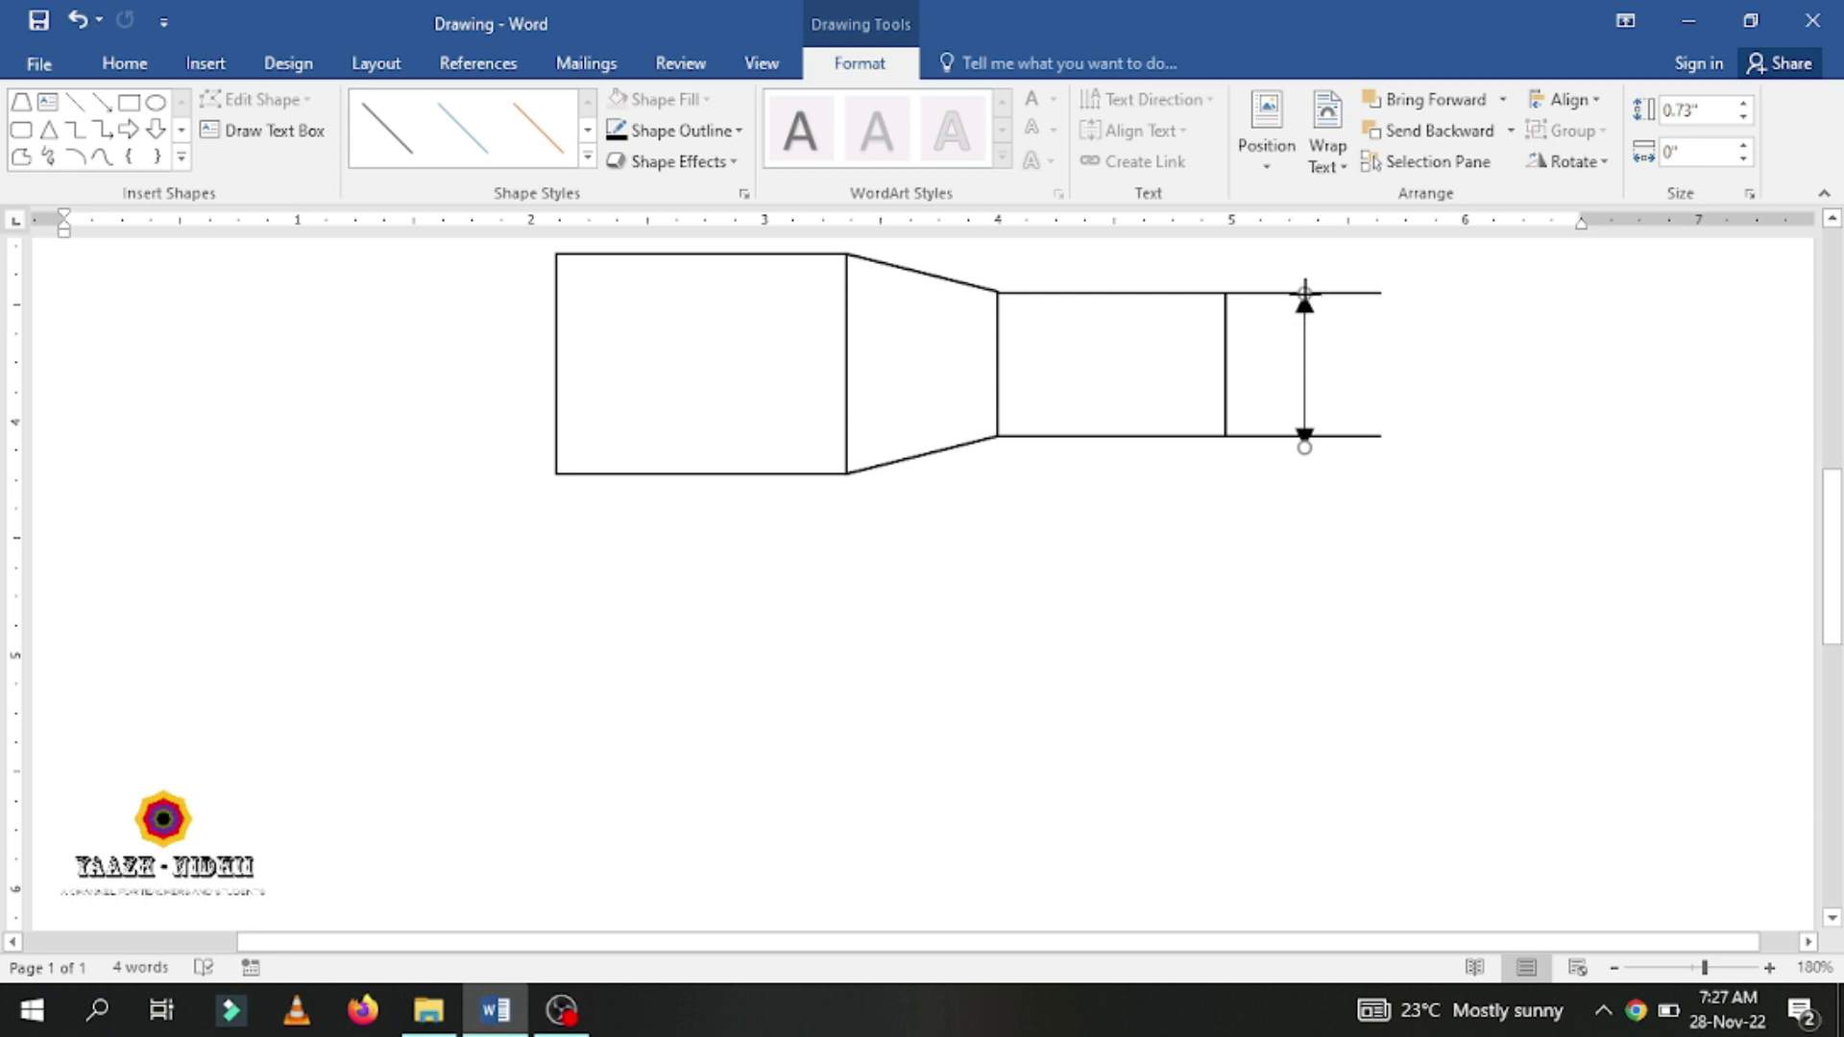
pyautogui.moveTo(1304, 447); pyautogui.dragTo(1307, 437)
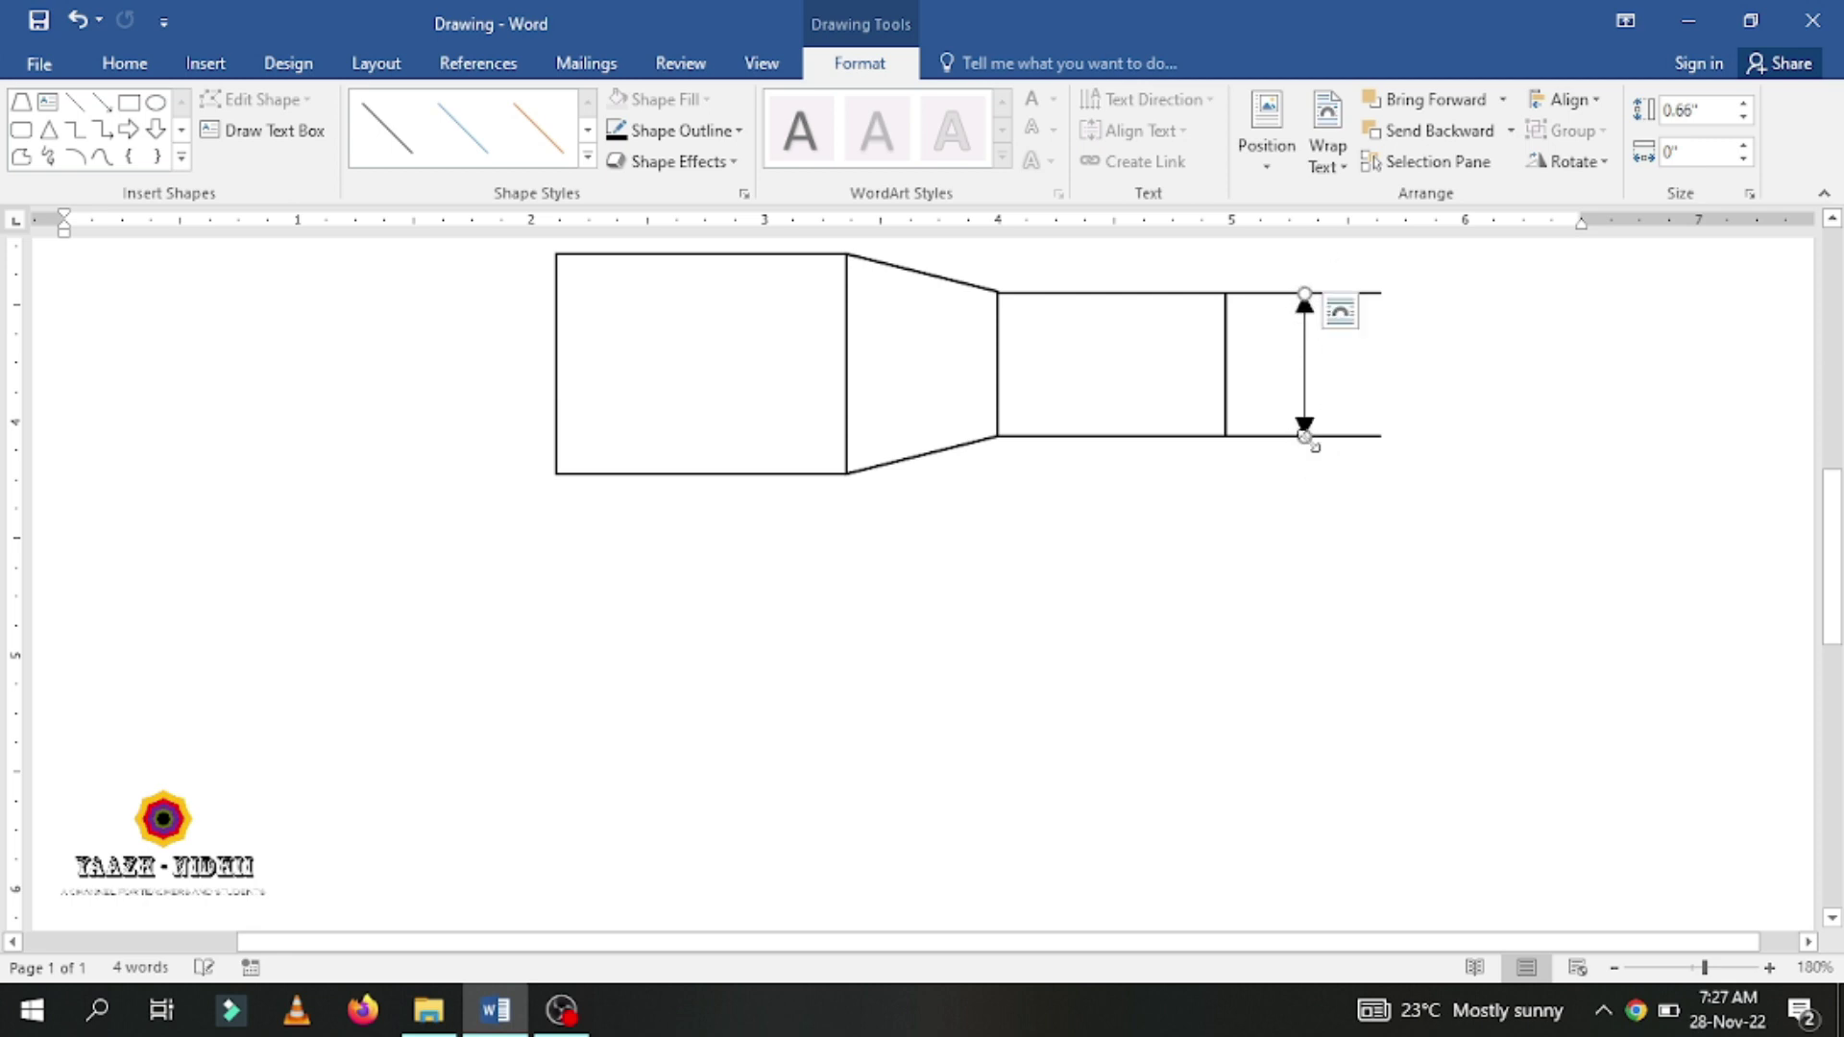
pyautogui.click(1518, 444)
pyautogui.scroll(6, 1515, 445)
pyautogui.scroll(-3, 1399, 535)
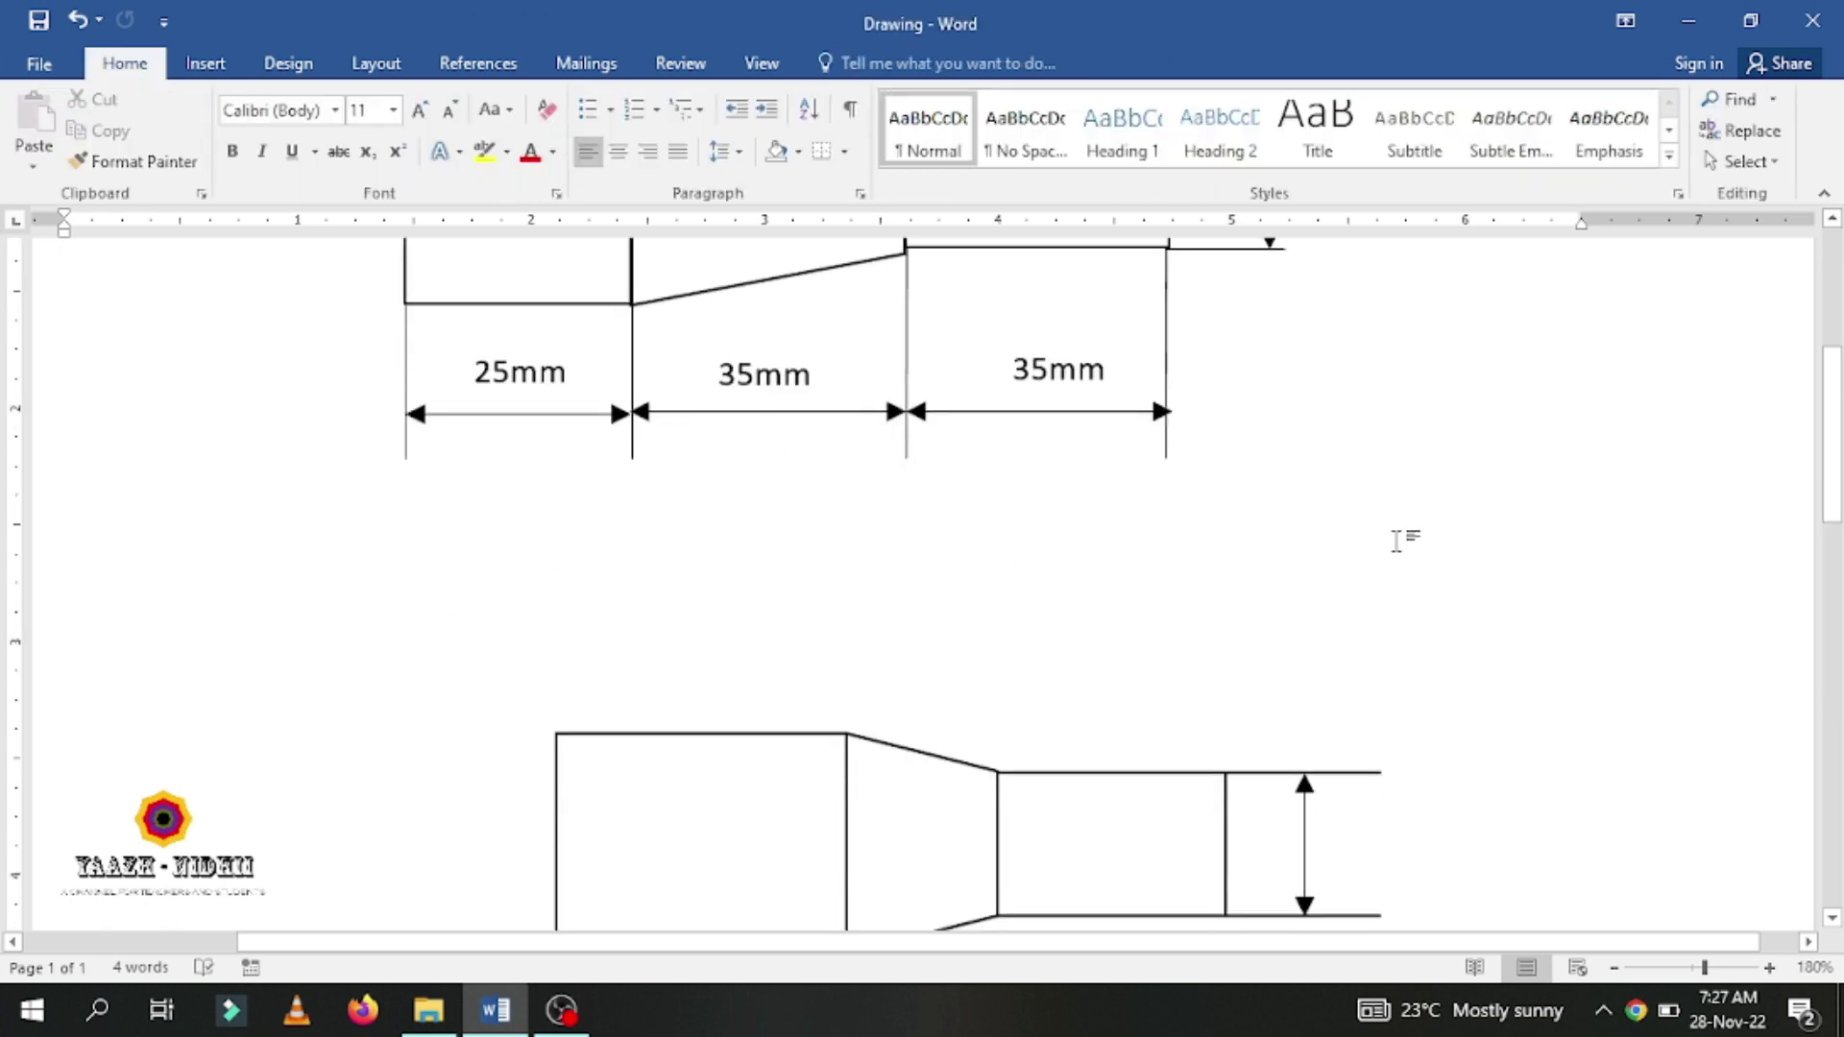
pyautogui.scroll(-5, 1400, 538)
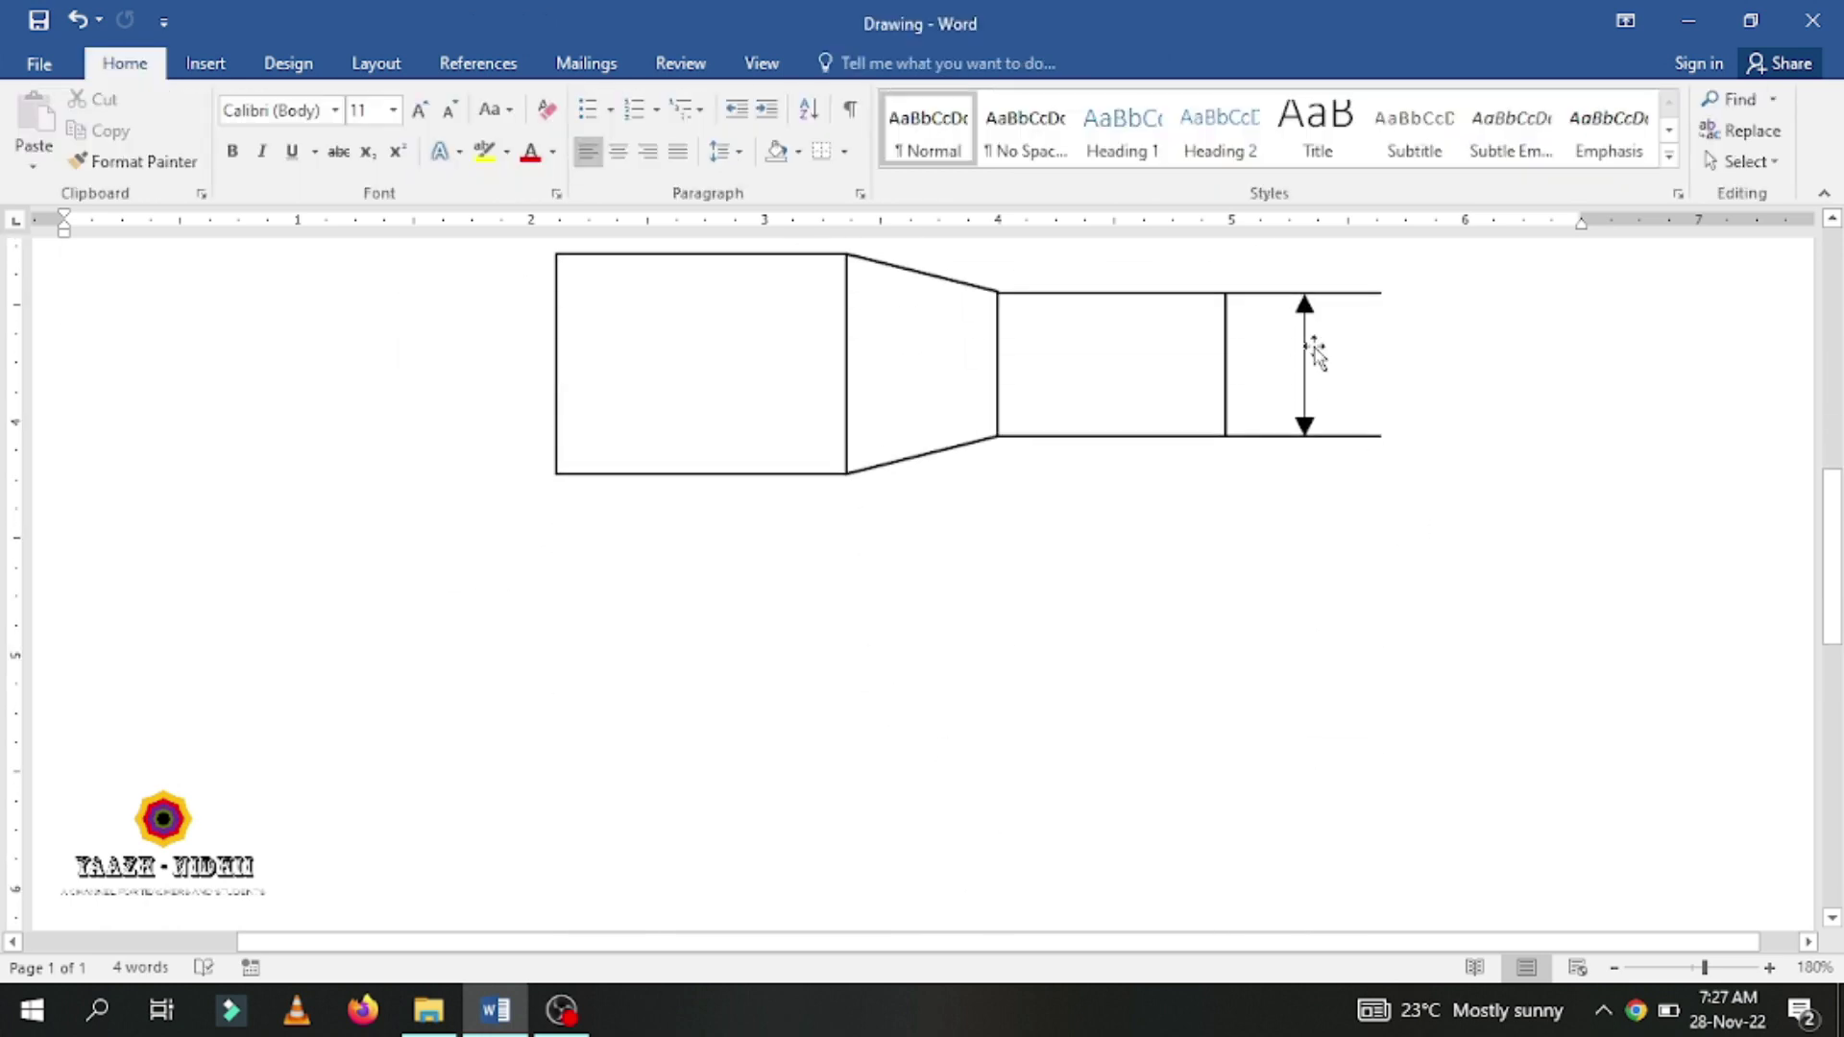
pyautogui.moveTo(1305, 352); pyautogui.dragTo(1341, 355)
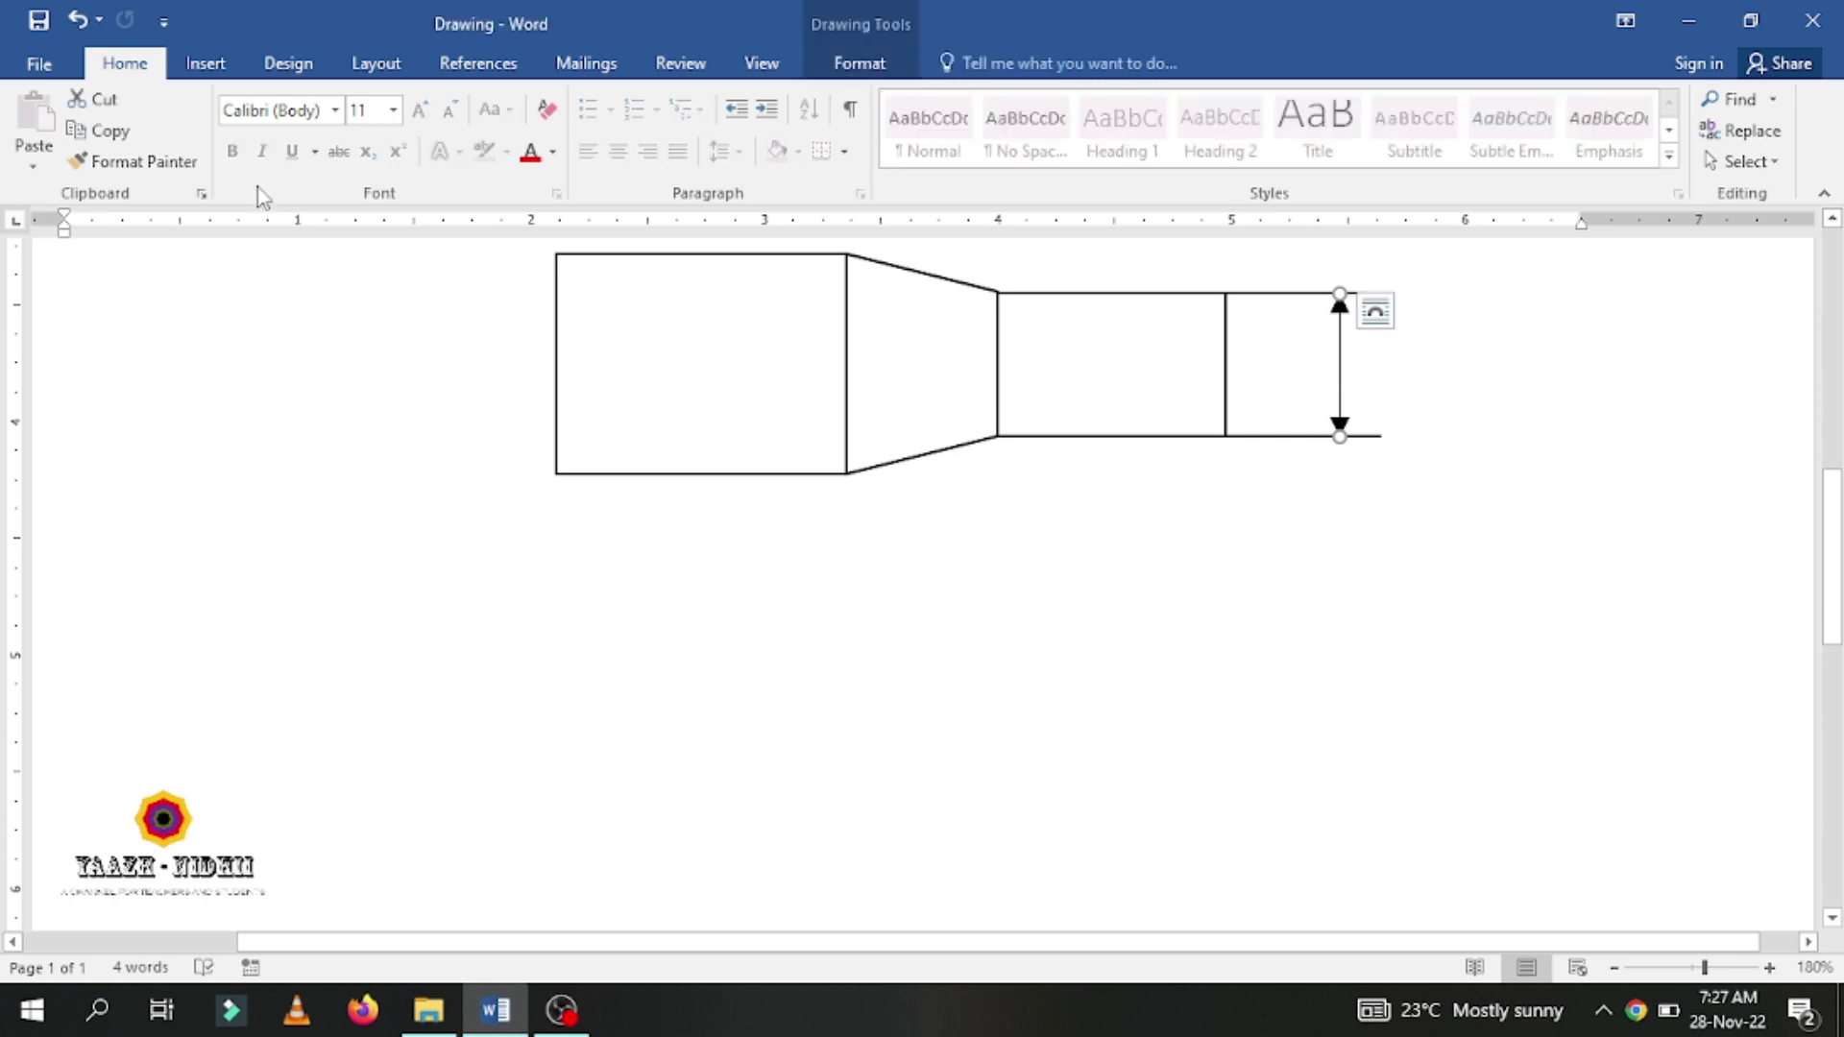
# Draw a small 0.28" × 0.35" text box beside the vertical dimension arrow
pyautogui.click(207, 64)
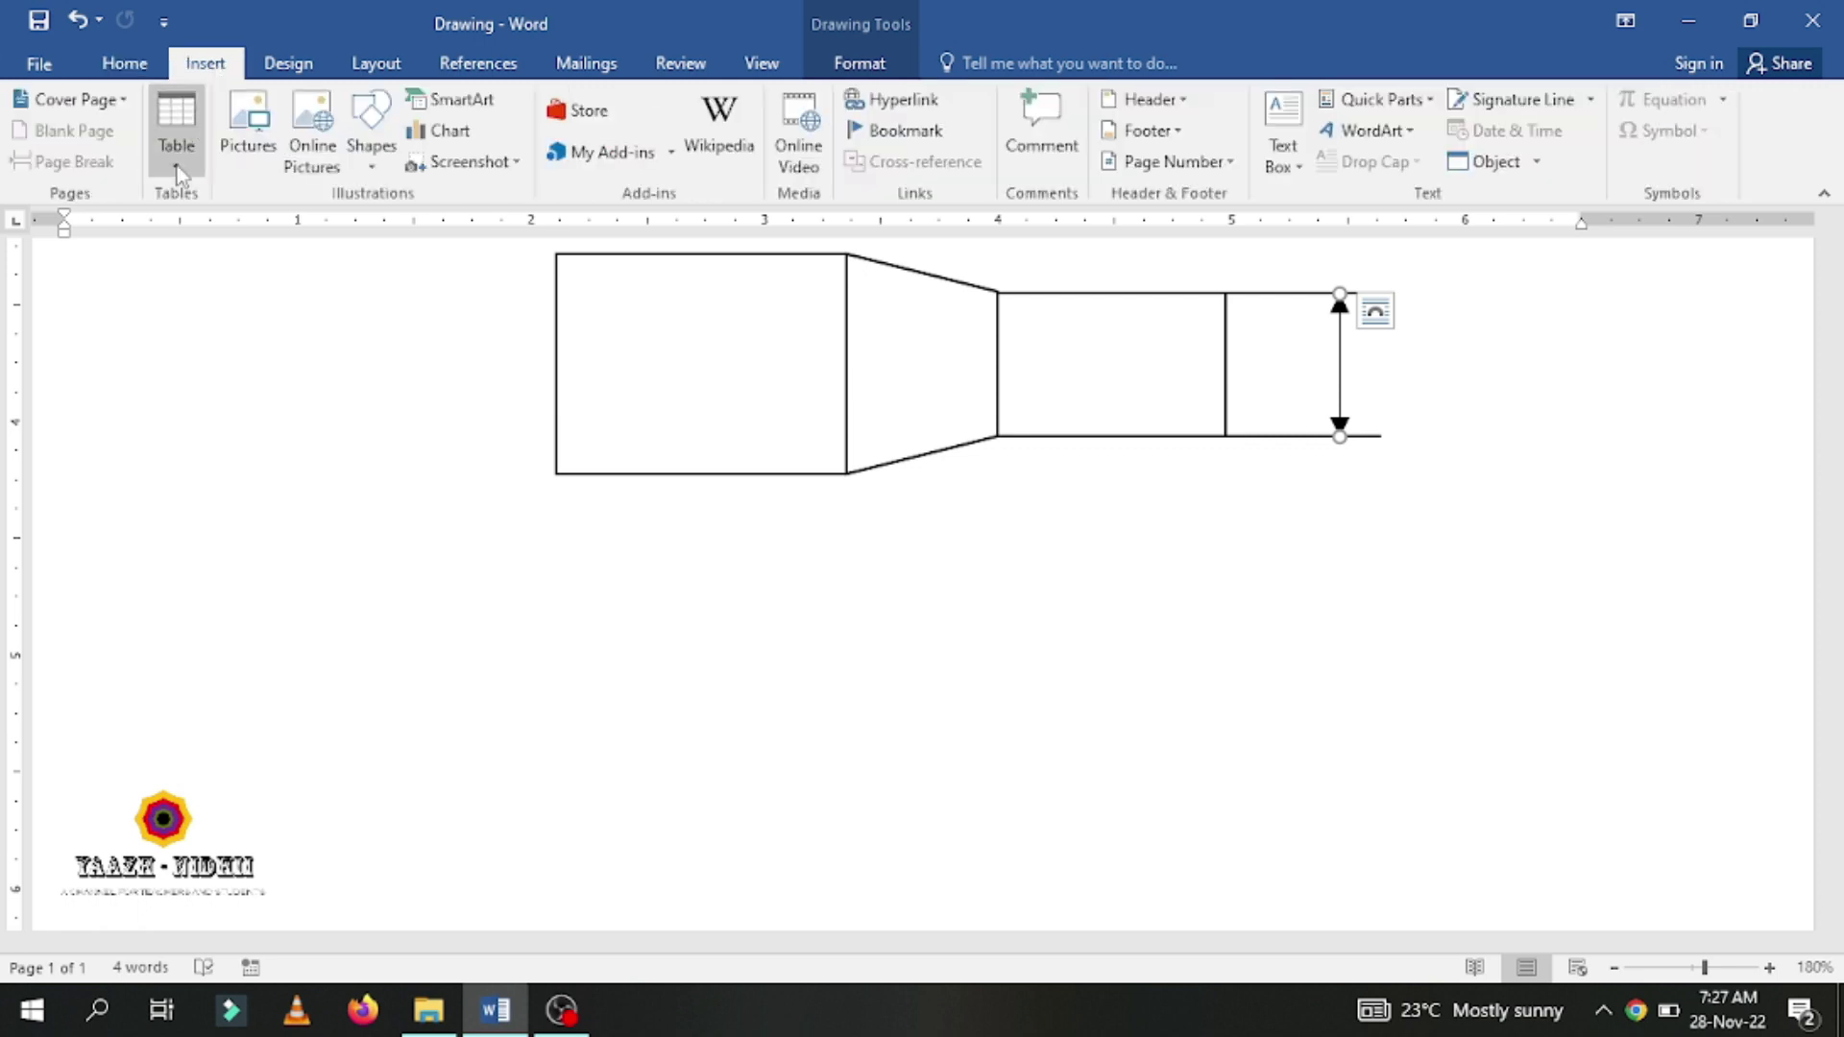
pyautogui.click(1295, 162)
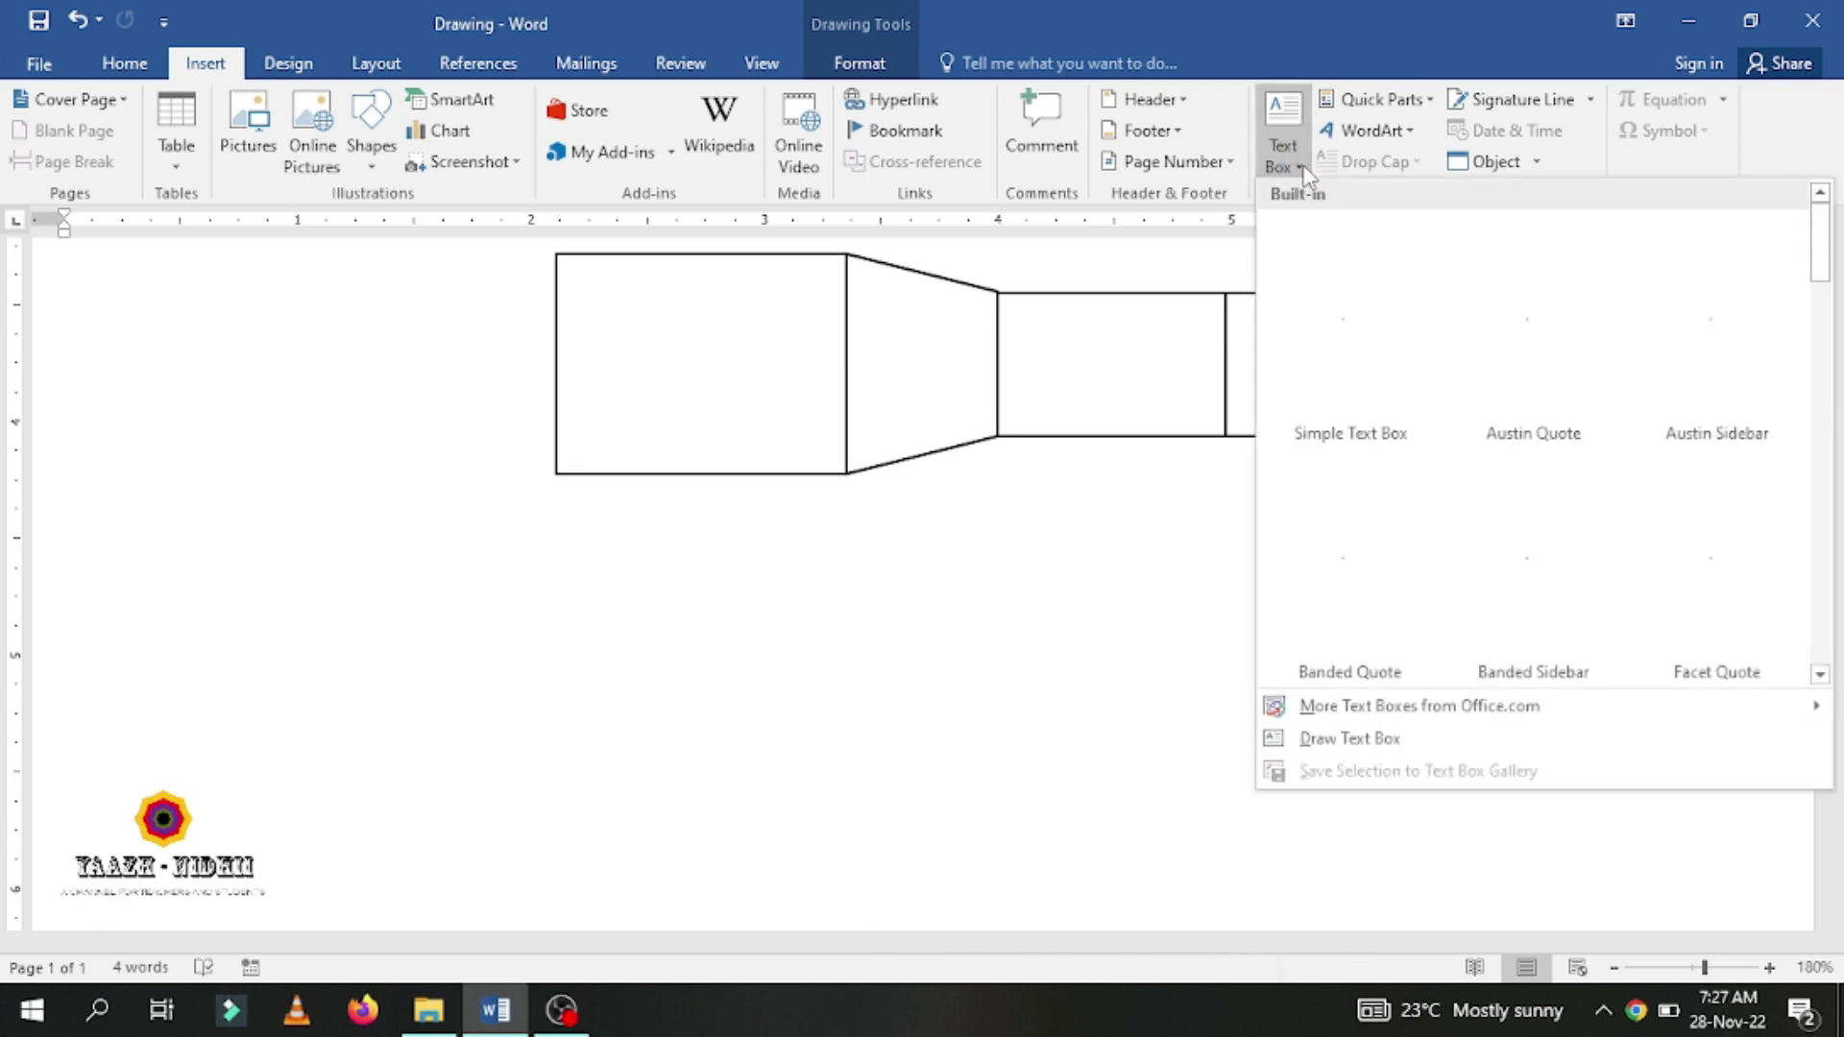
pyautogui.click(1343, 746)
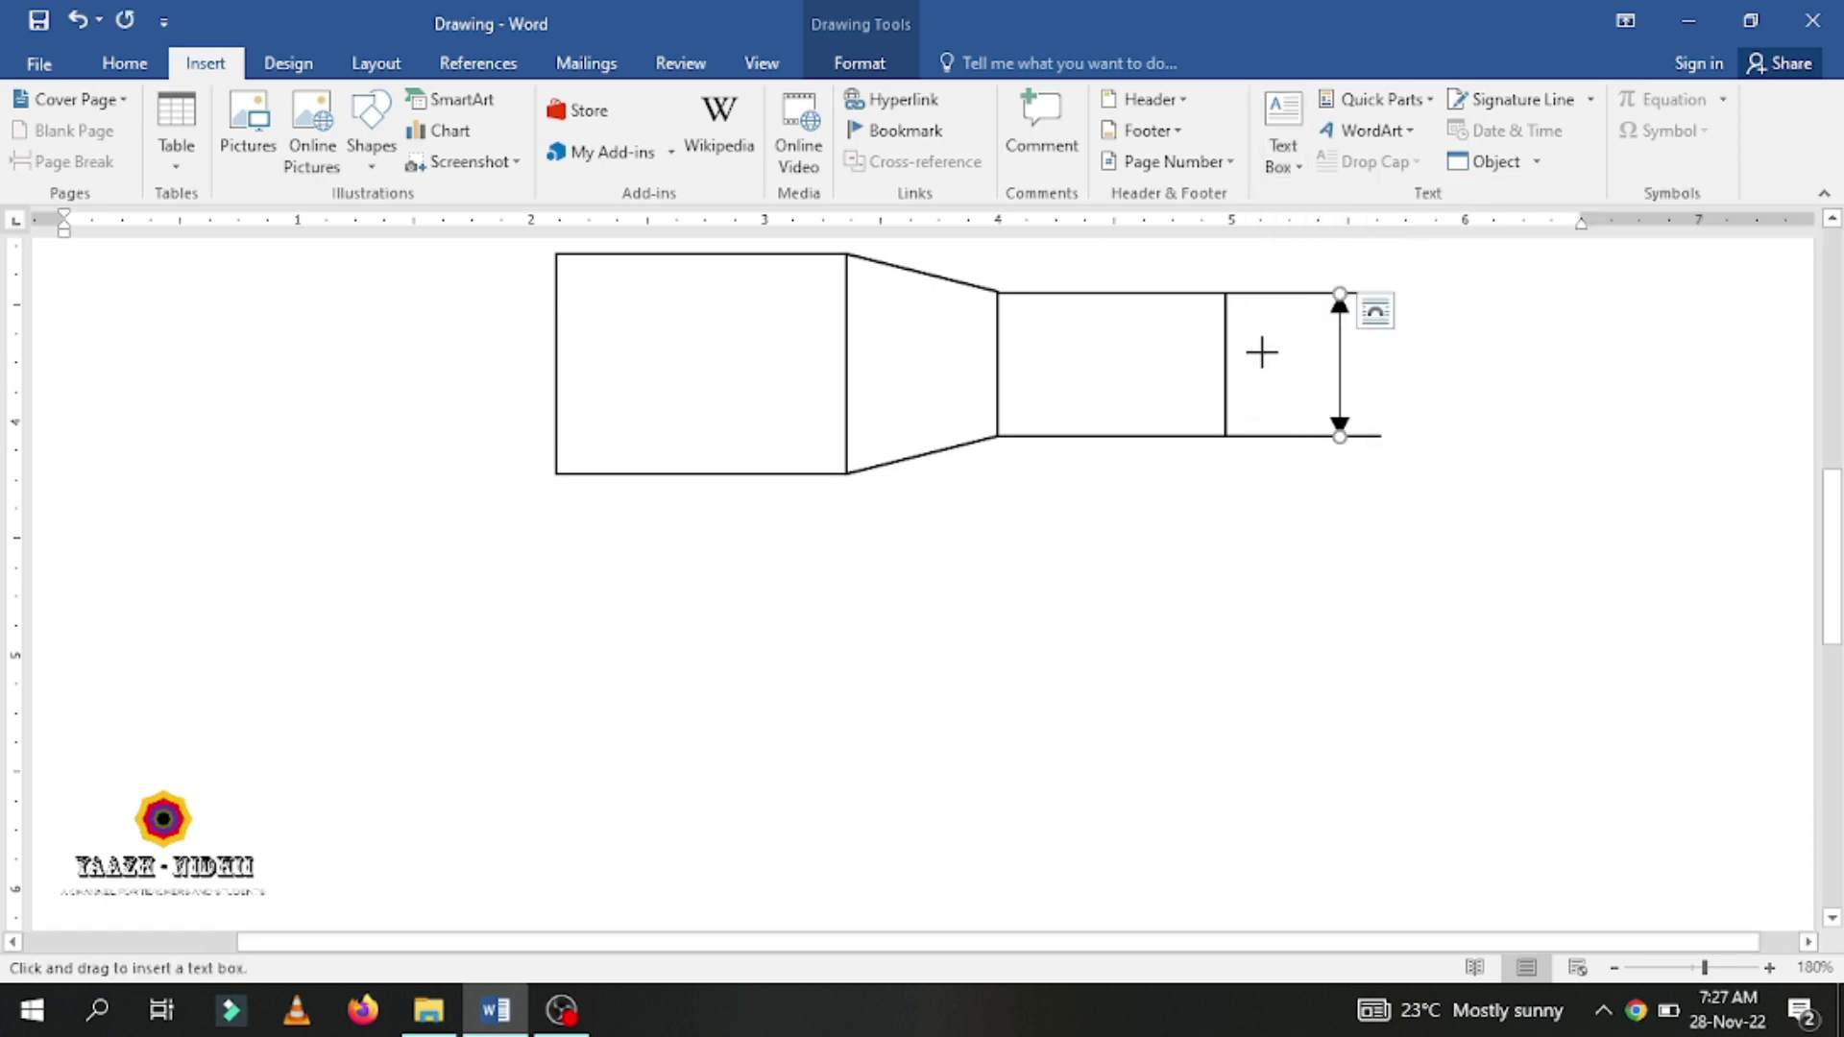
pyautogui.moveTo(1248, 330)
pyautogui.mouseDown()
pyautogui.moveTo(1270, 370)
pyautogui.moveTo(1330, 395)
pyautogui.mouseUp()
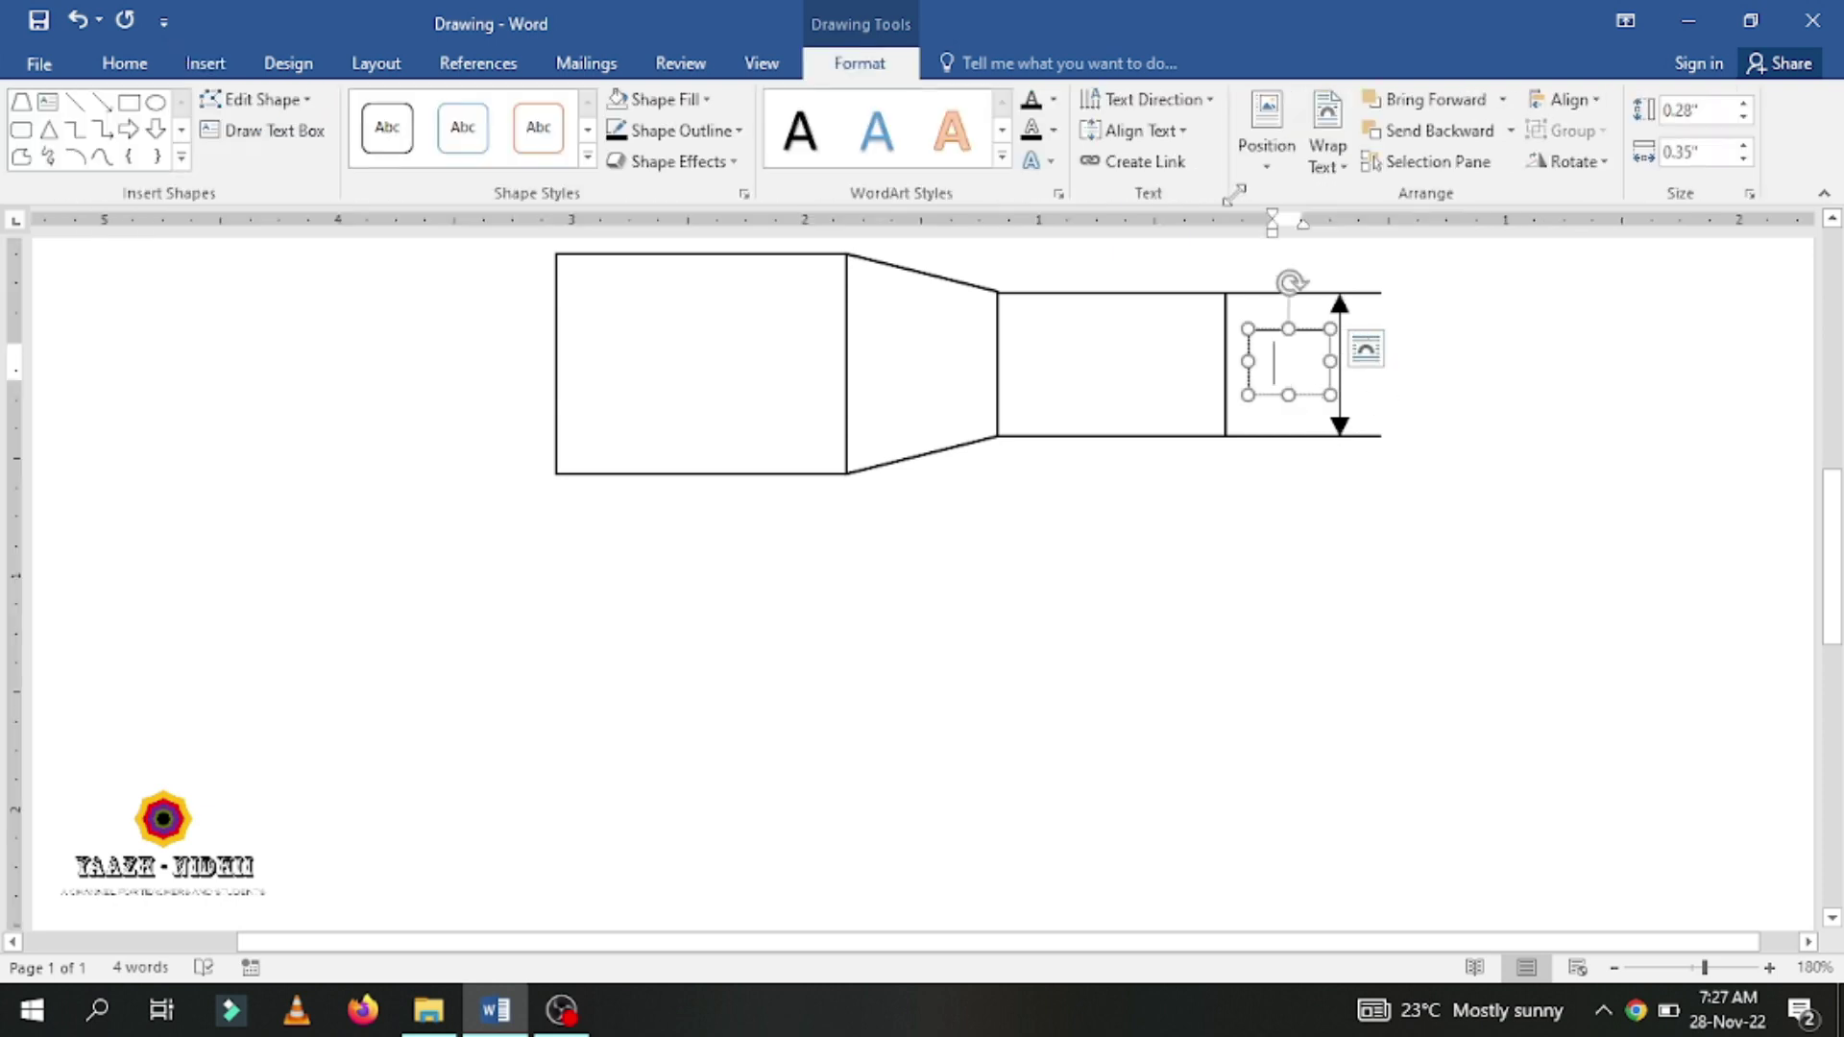
# Insert the Ø symbol so the label reads 'Ø 30', widen the box to fit, and select the text
pyautogui.click(213, 73)
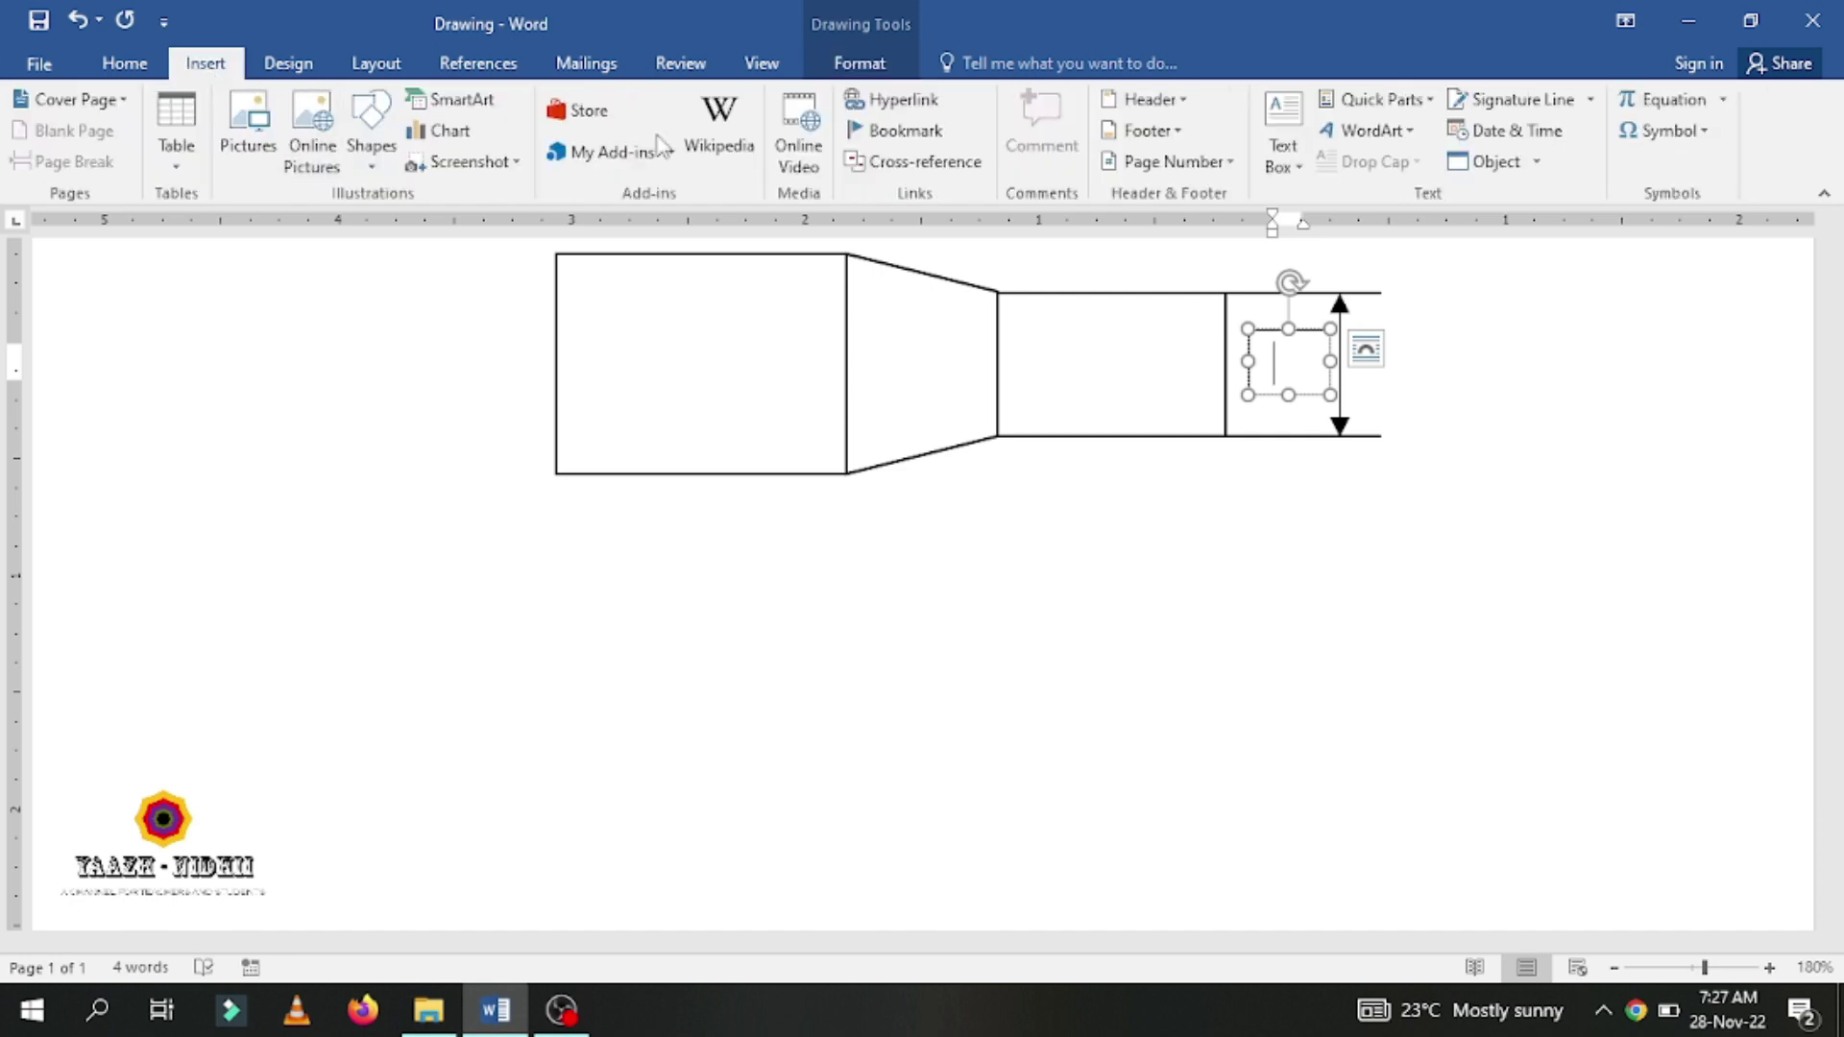
pyautogui.click(1706, 134)
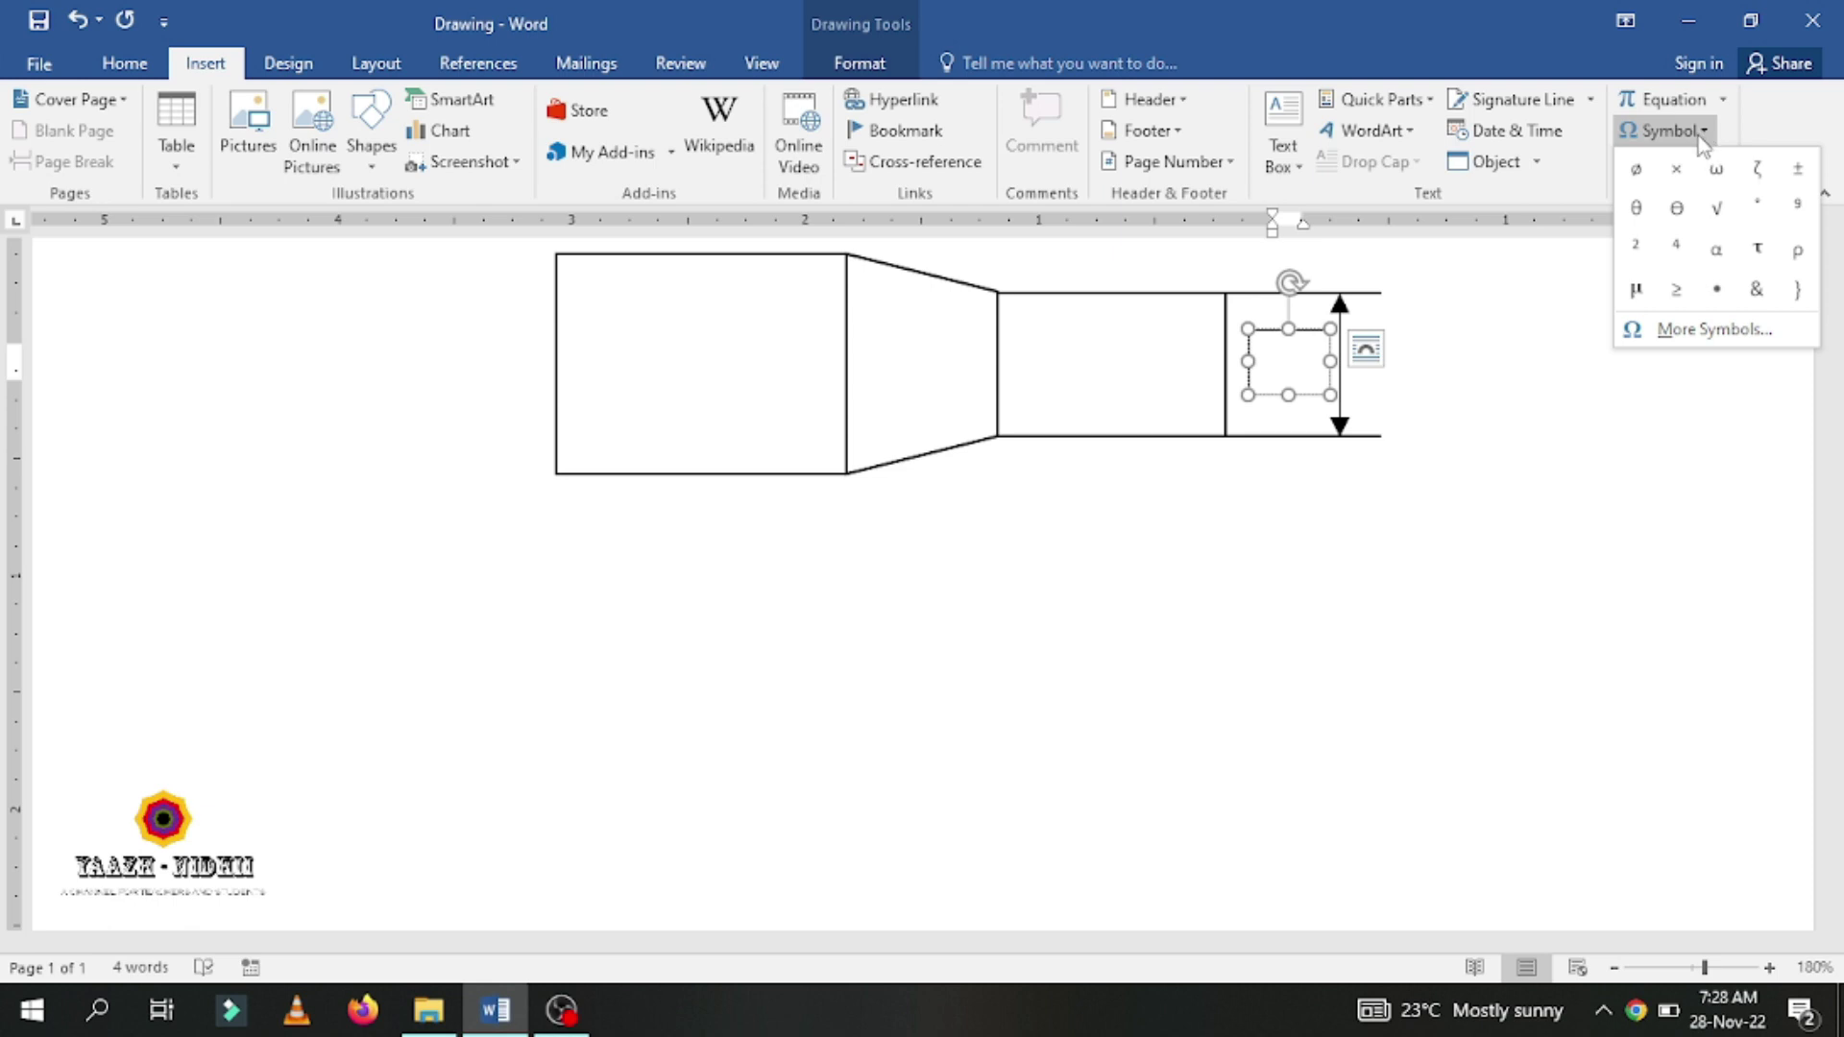
pyautogui.click(1637, 171)
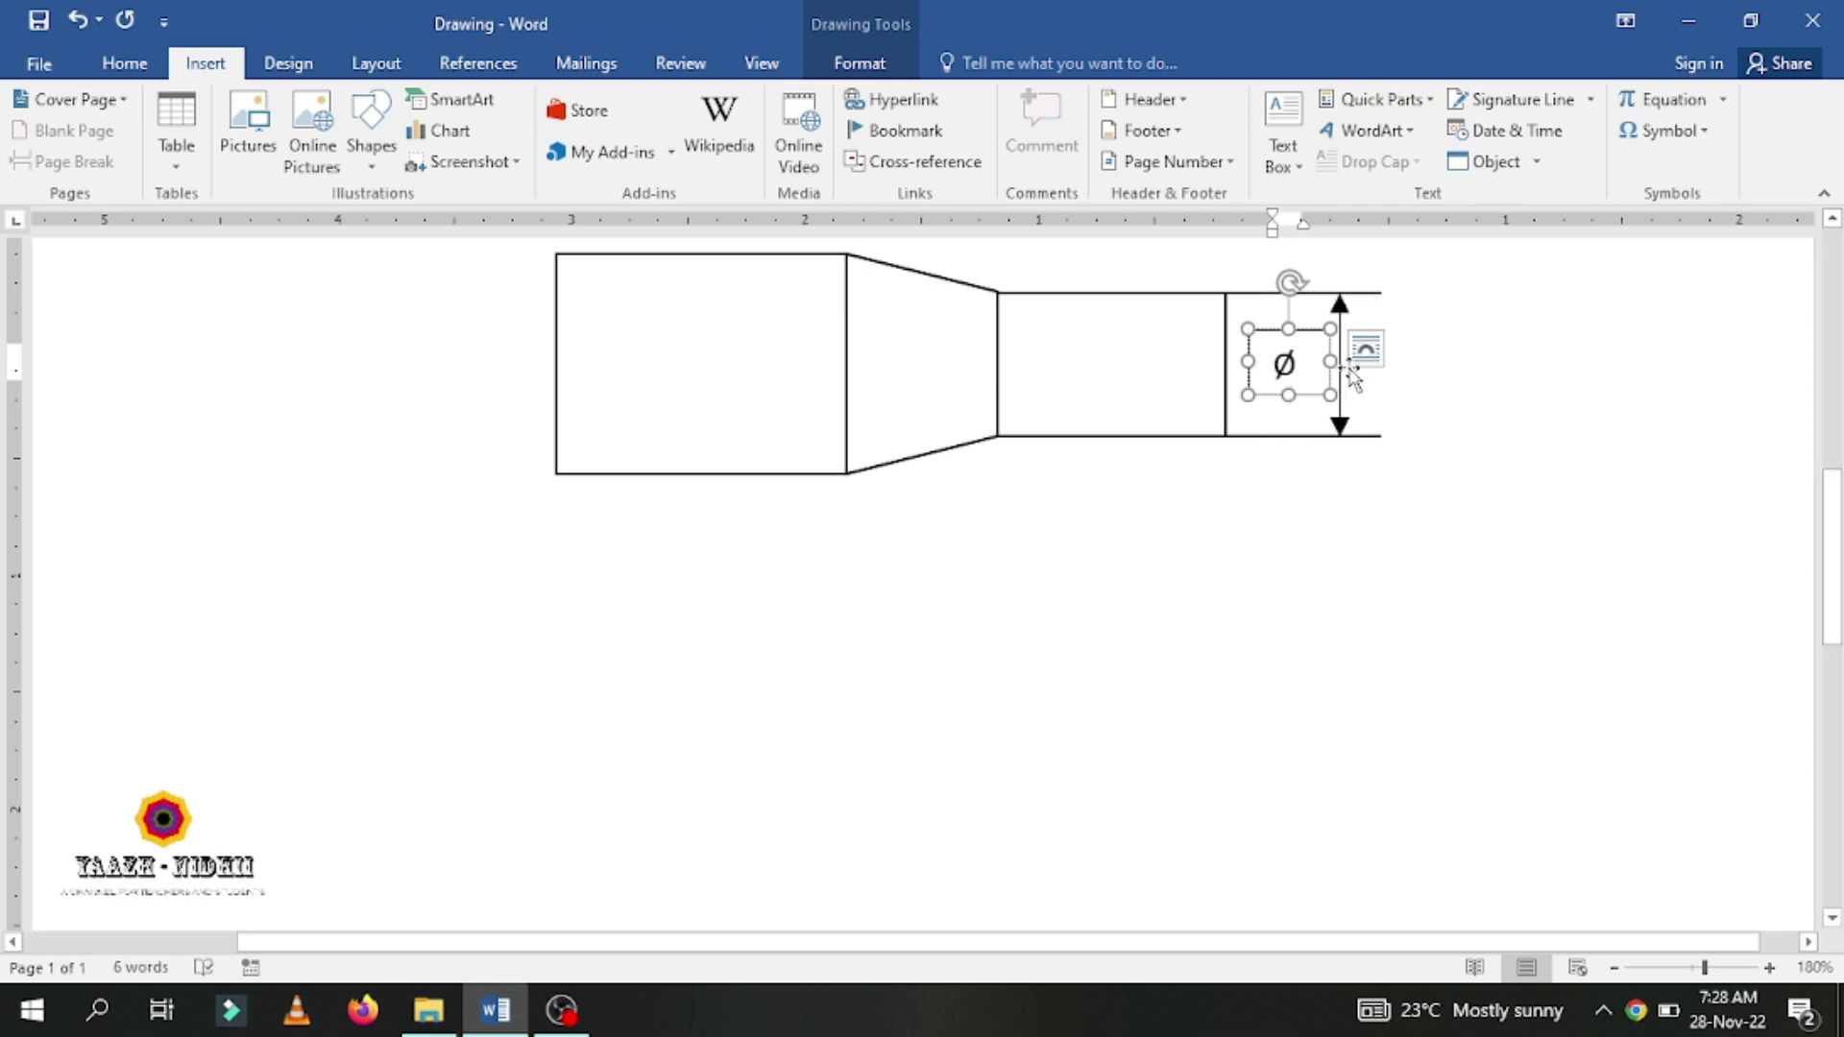
pyautogui.moveTo(1330, 363); pyautogui.dragTo(1383, 363)
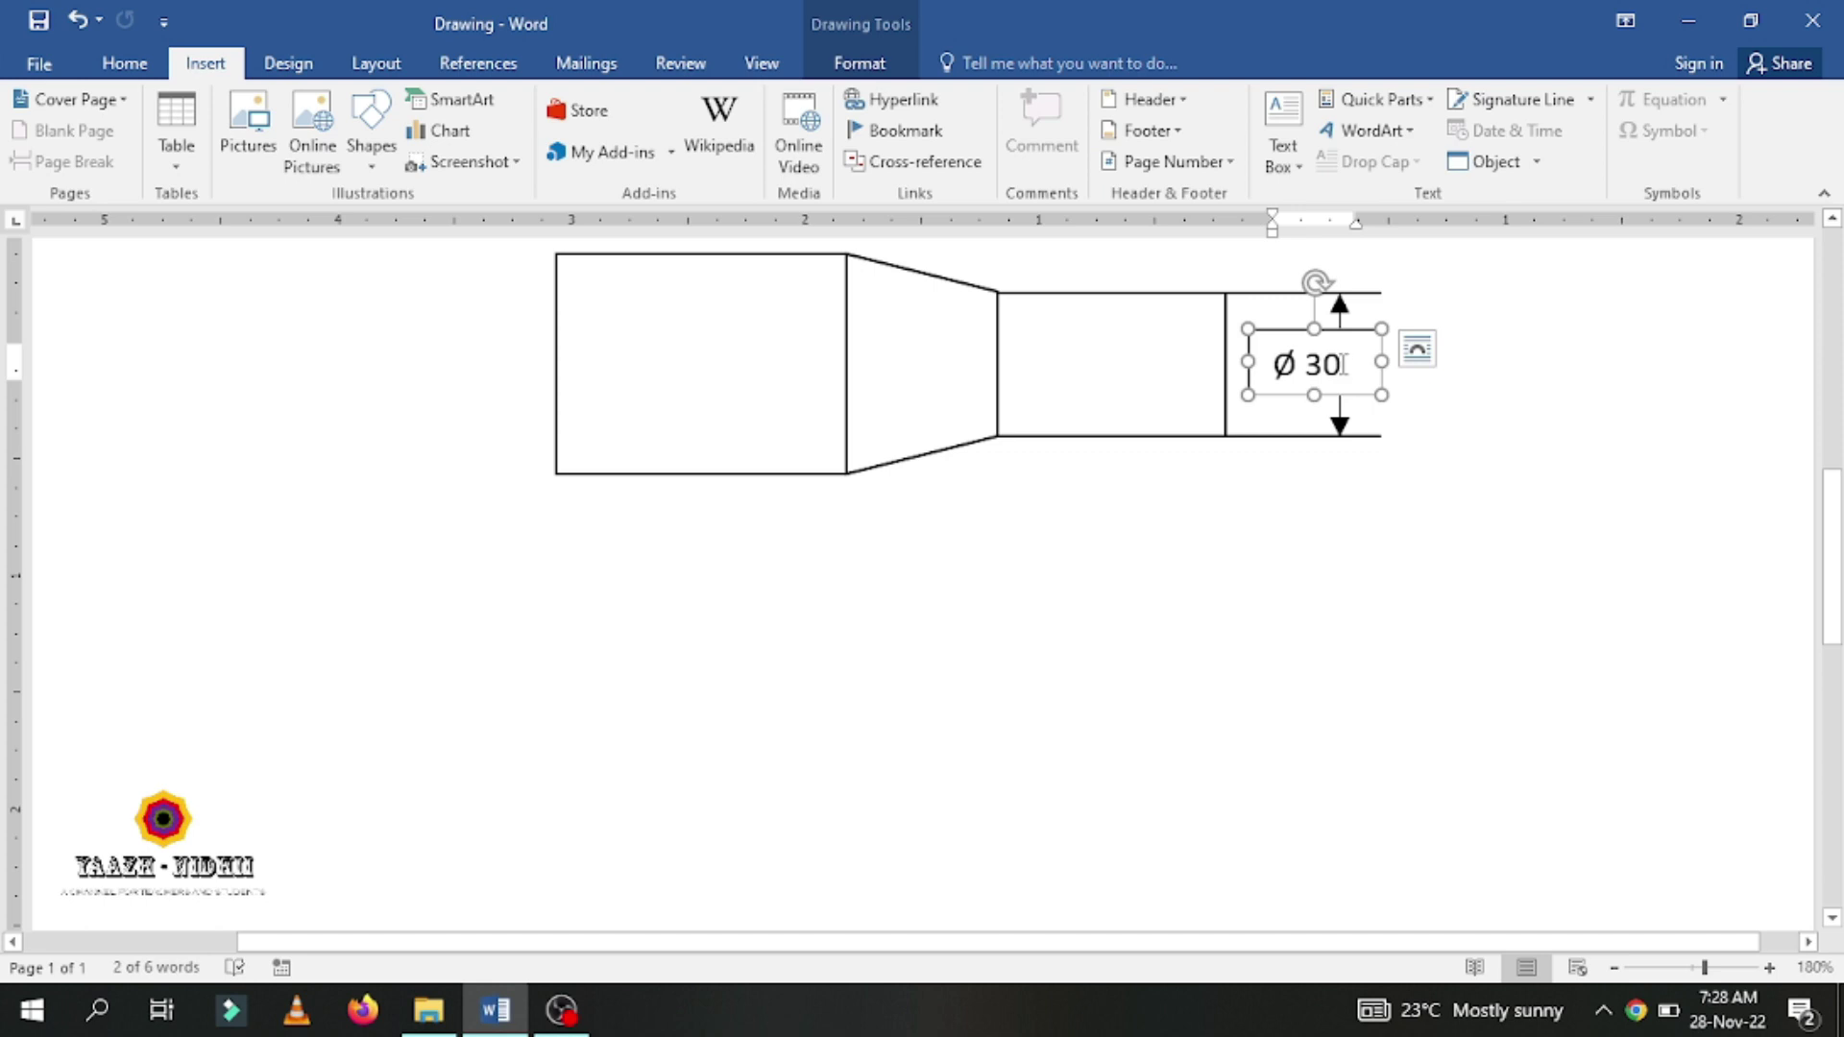
pyautogui.moveTo(1344, 364); pyautogui.dragTo(1267, 365)
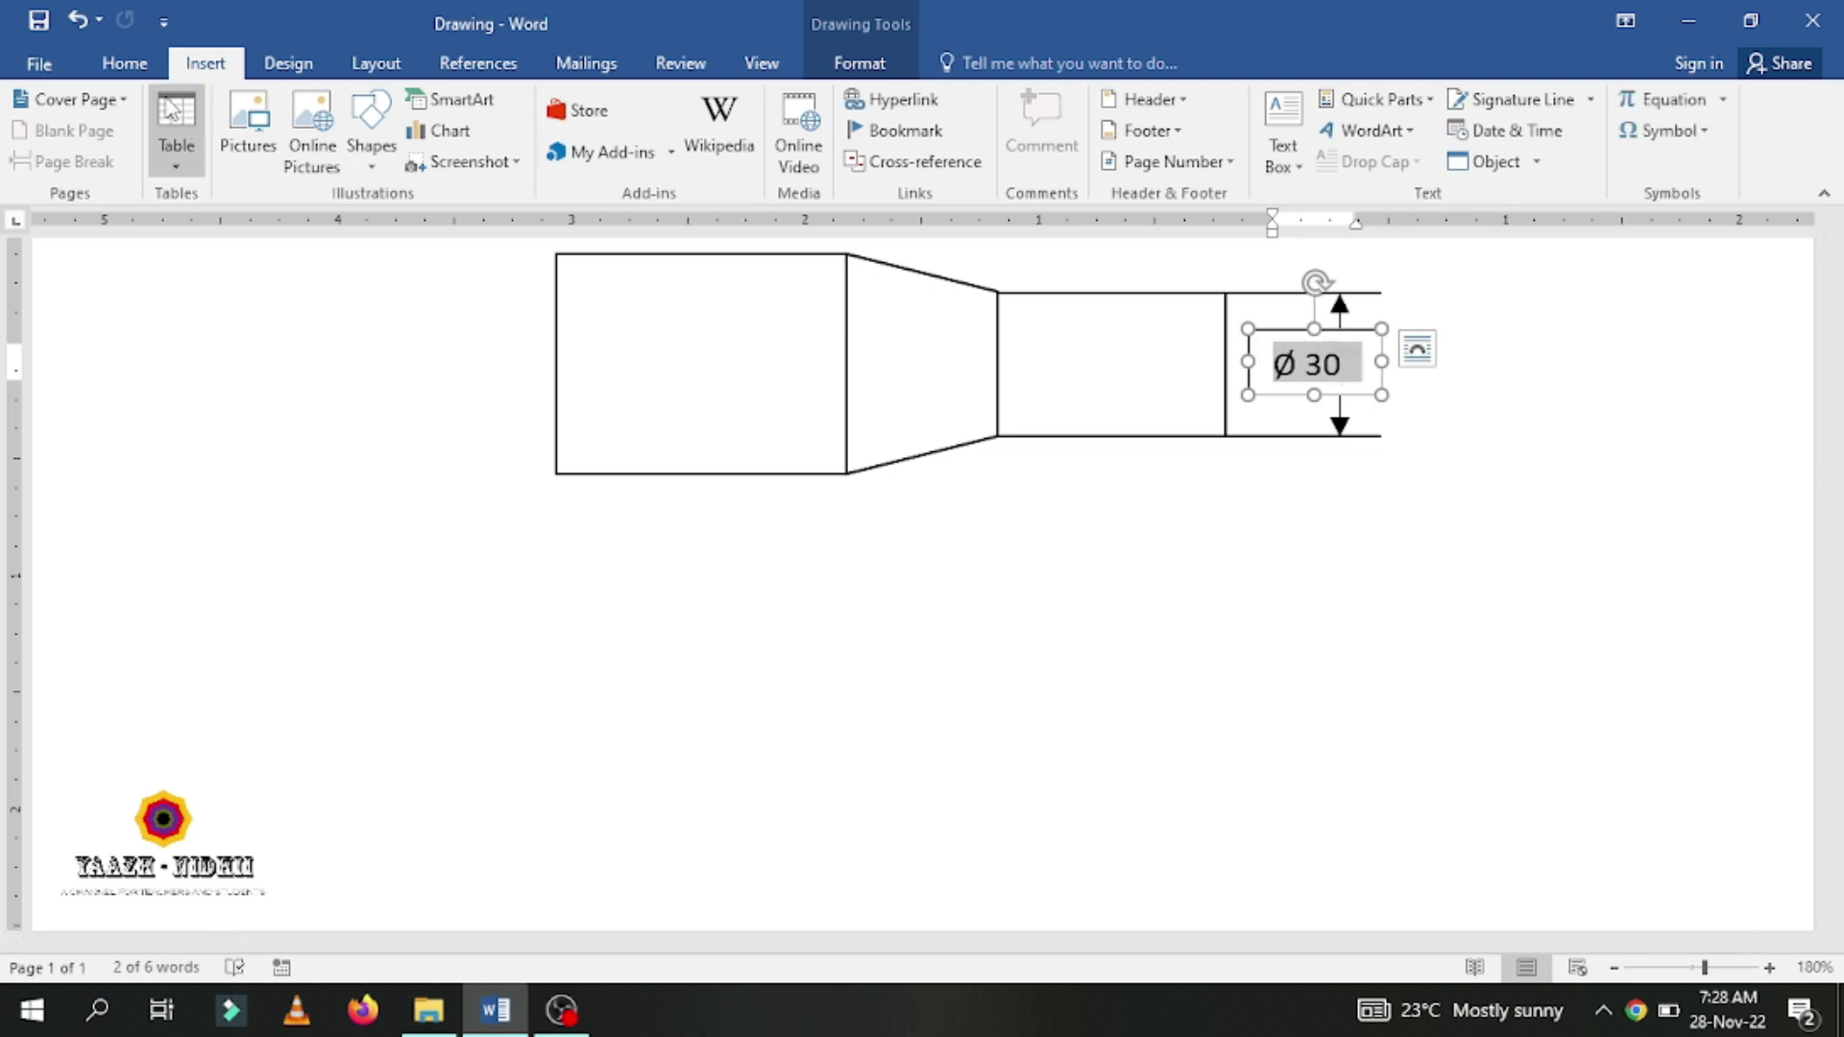
# Reduce the Ø 30 label's font size to 9 pt
pyautogui.click(137, 74)
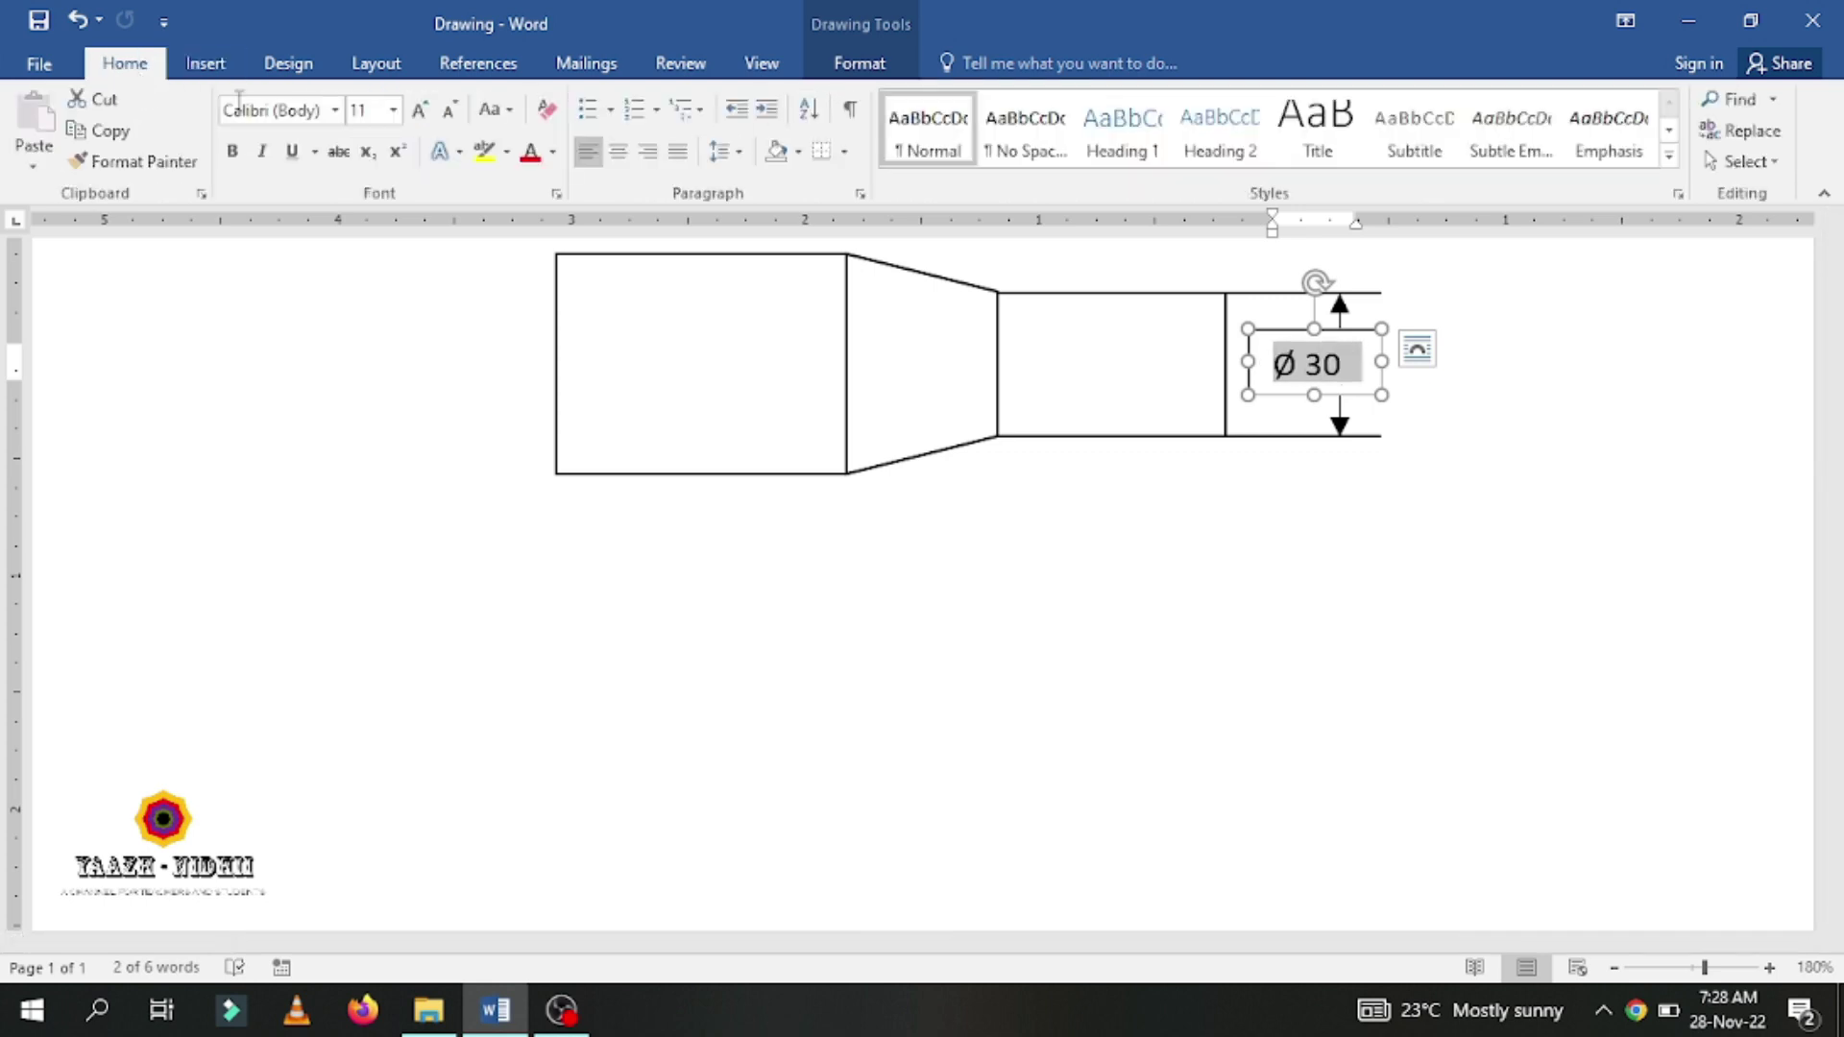
pyautogui.click(451, 111)
pyautogui.click(451, 112)
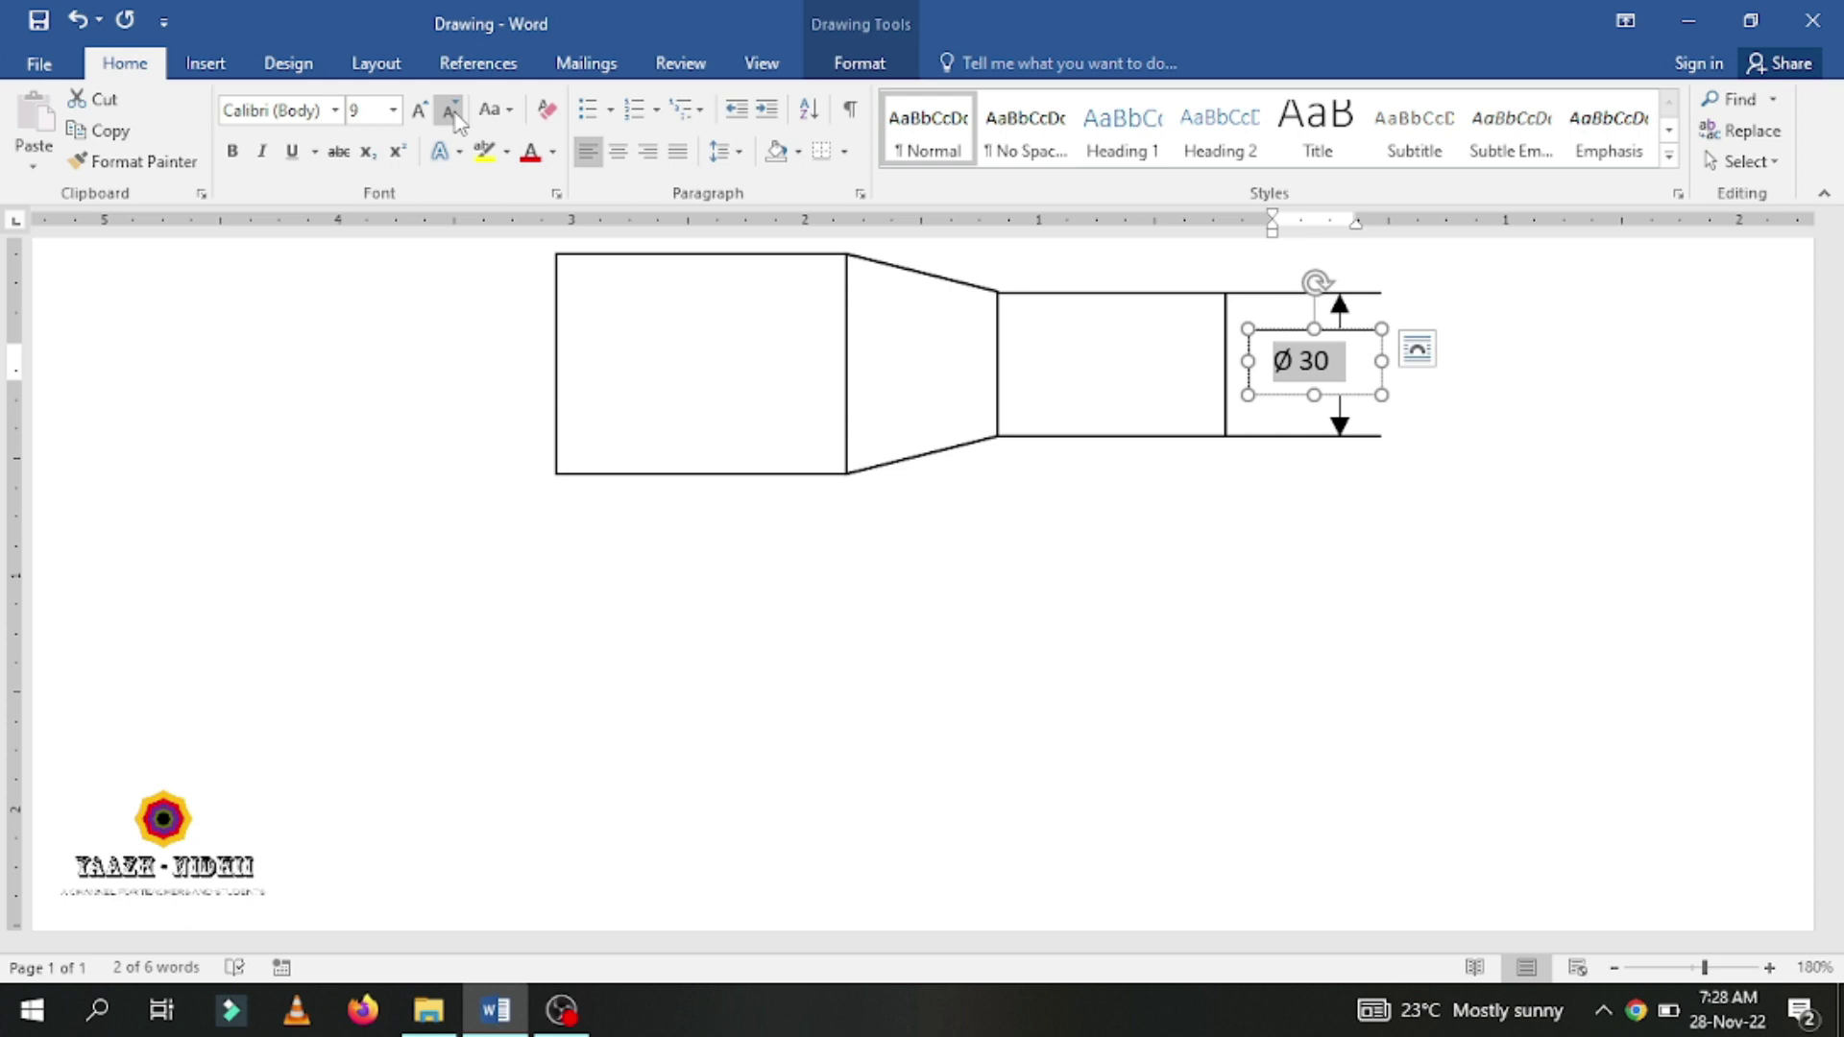
# Set the label box to No Outline and No Fill so only the text shows
pyautogui.click(1350, 393)
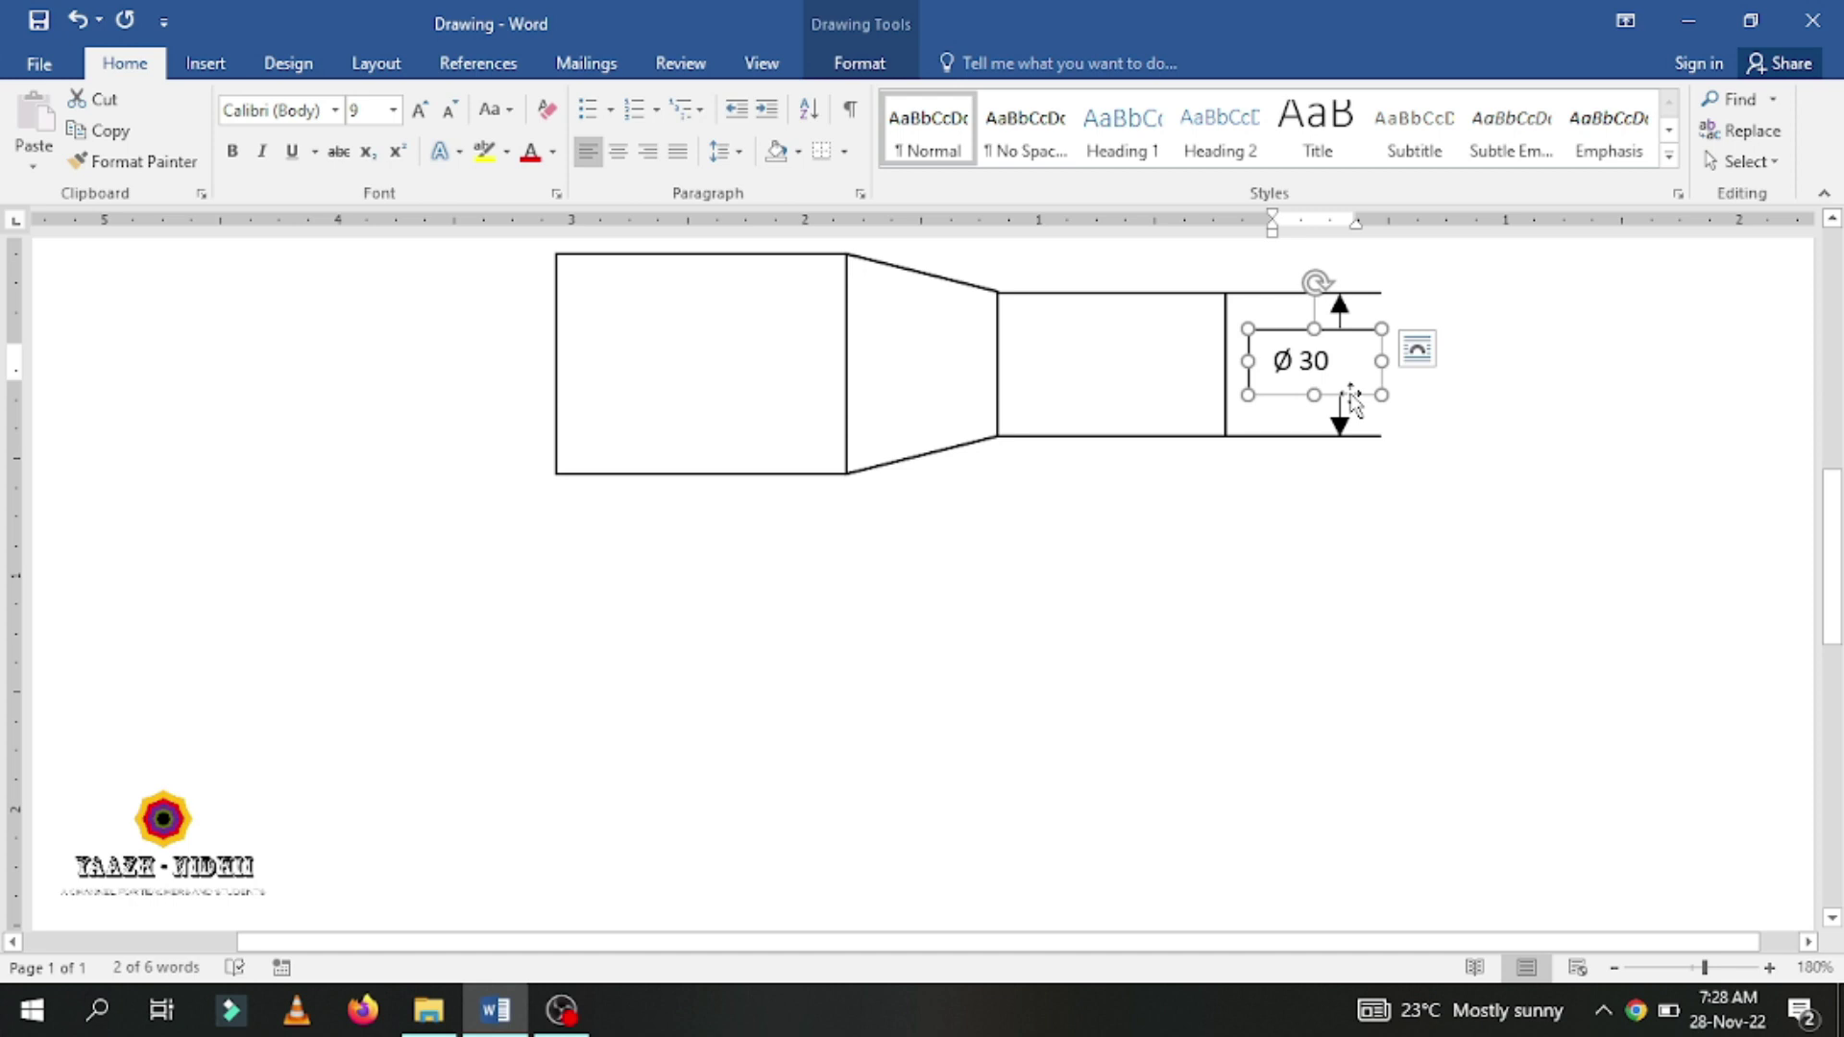
pyautogui.rightClick(1351, 391)
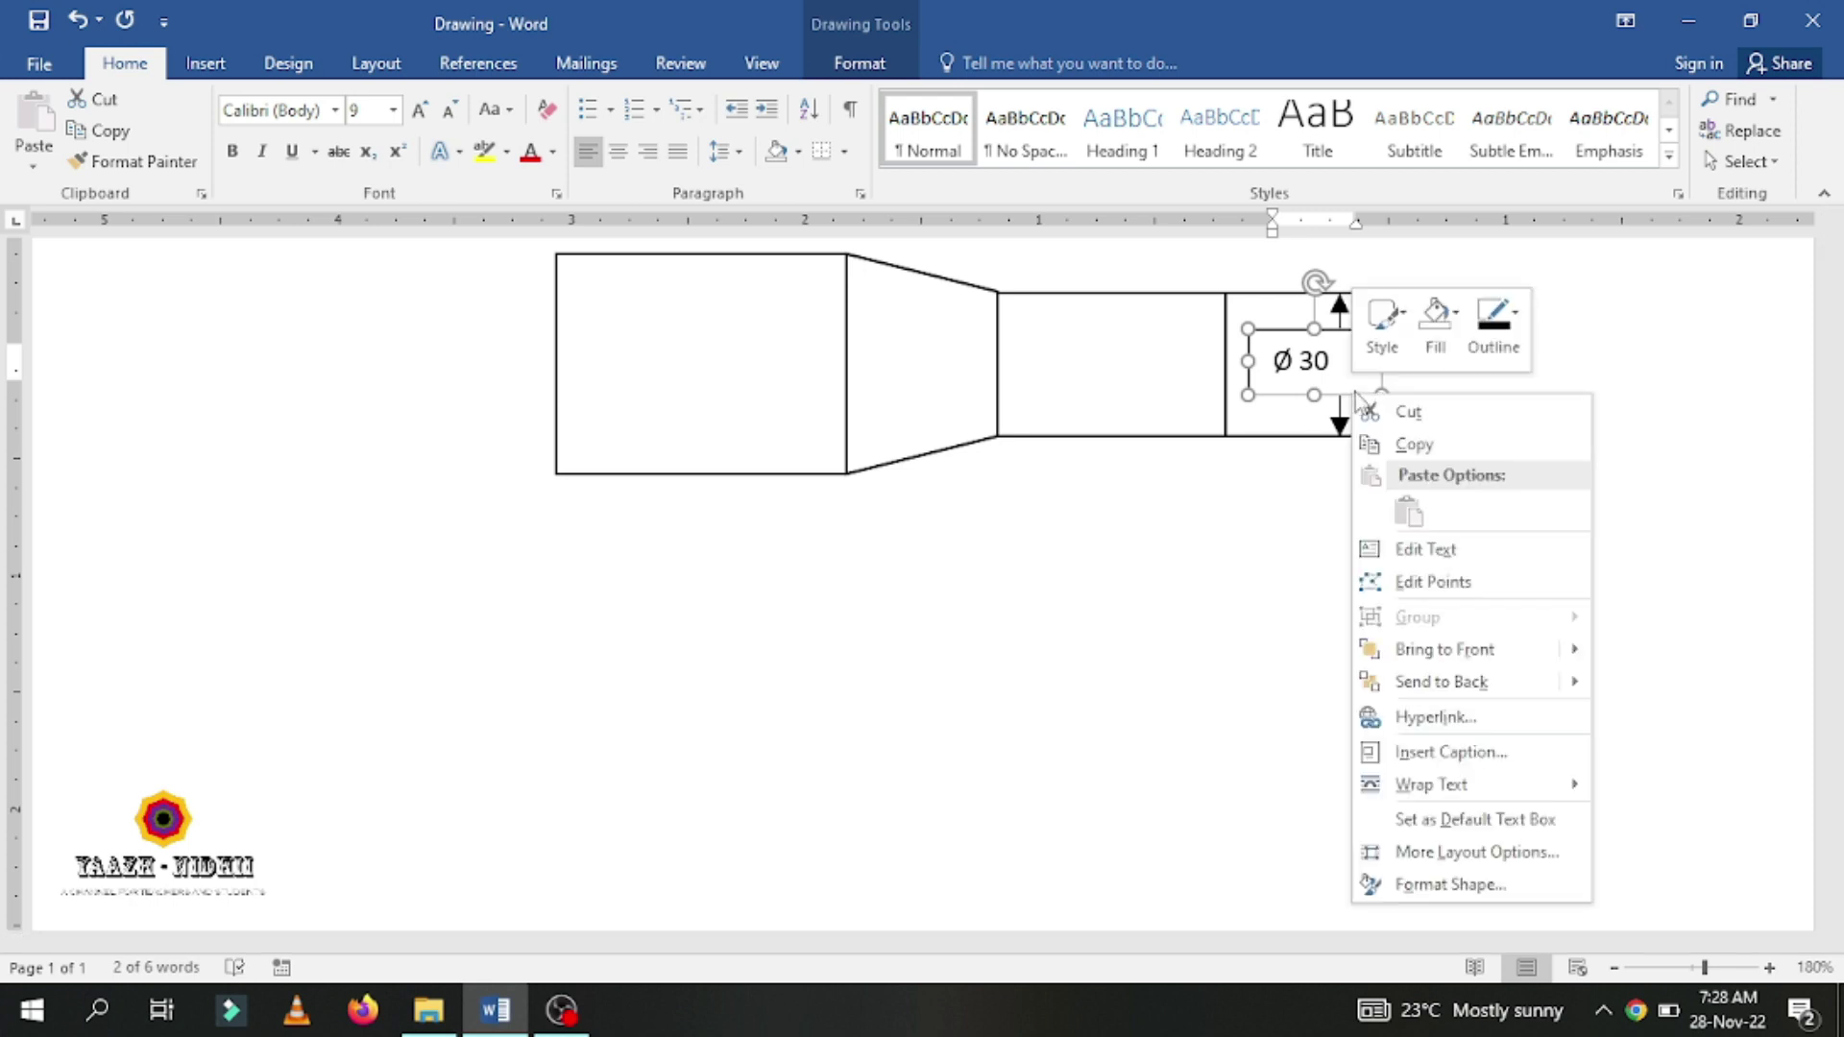
pyautogui.click(1494, 322)
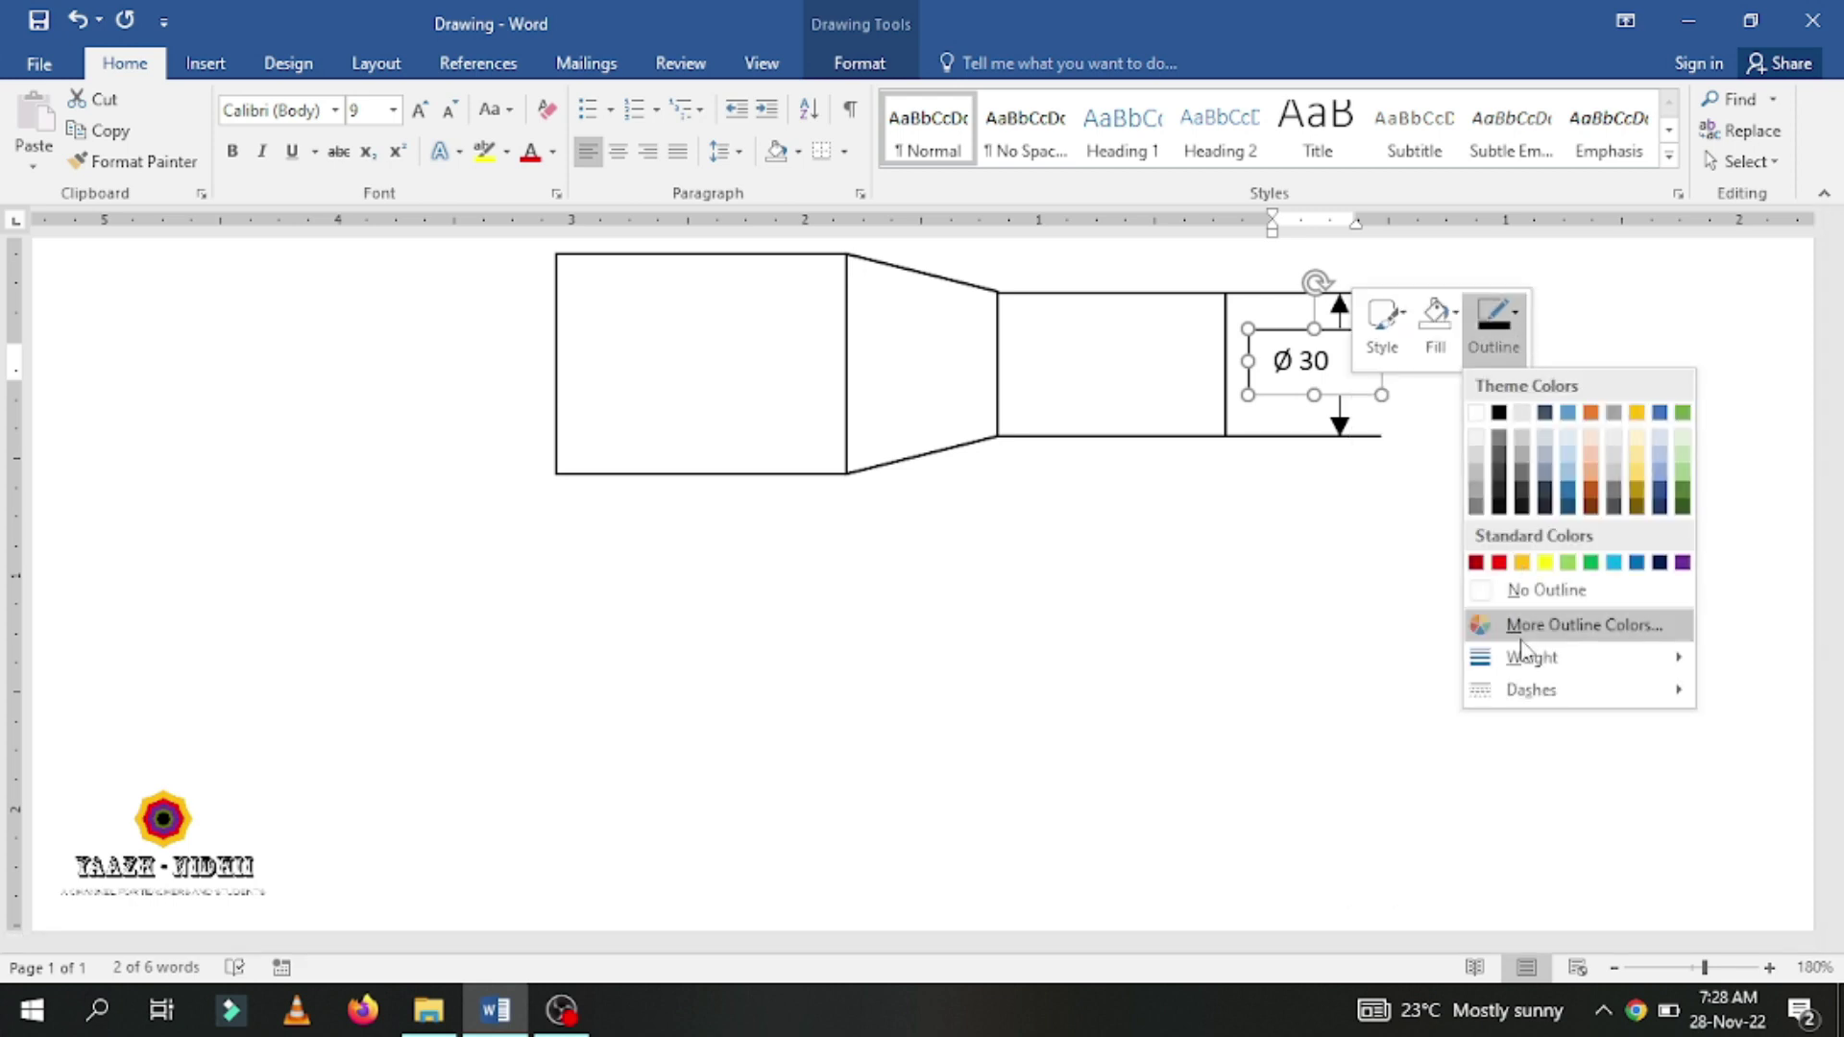
pyautogui.click(1545, 597)
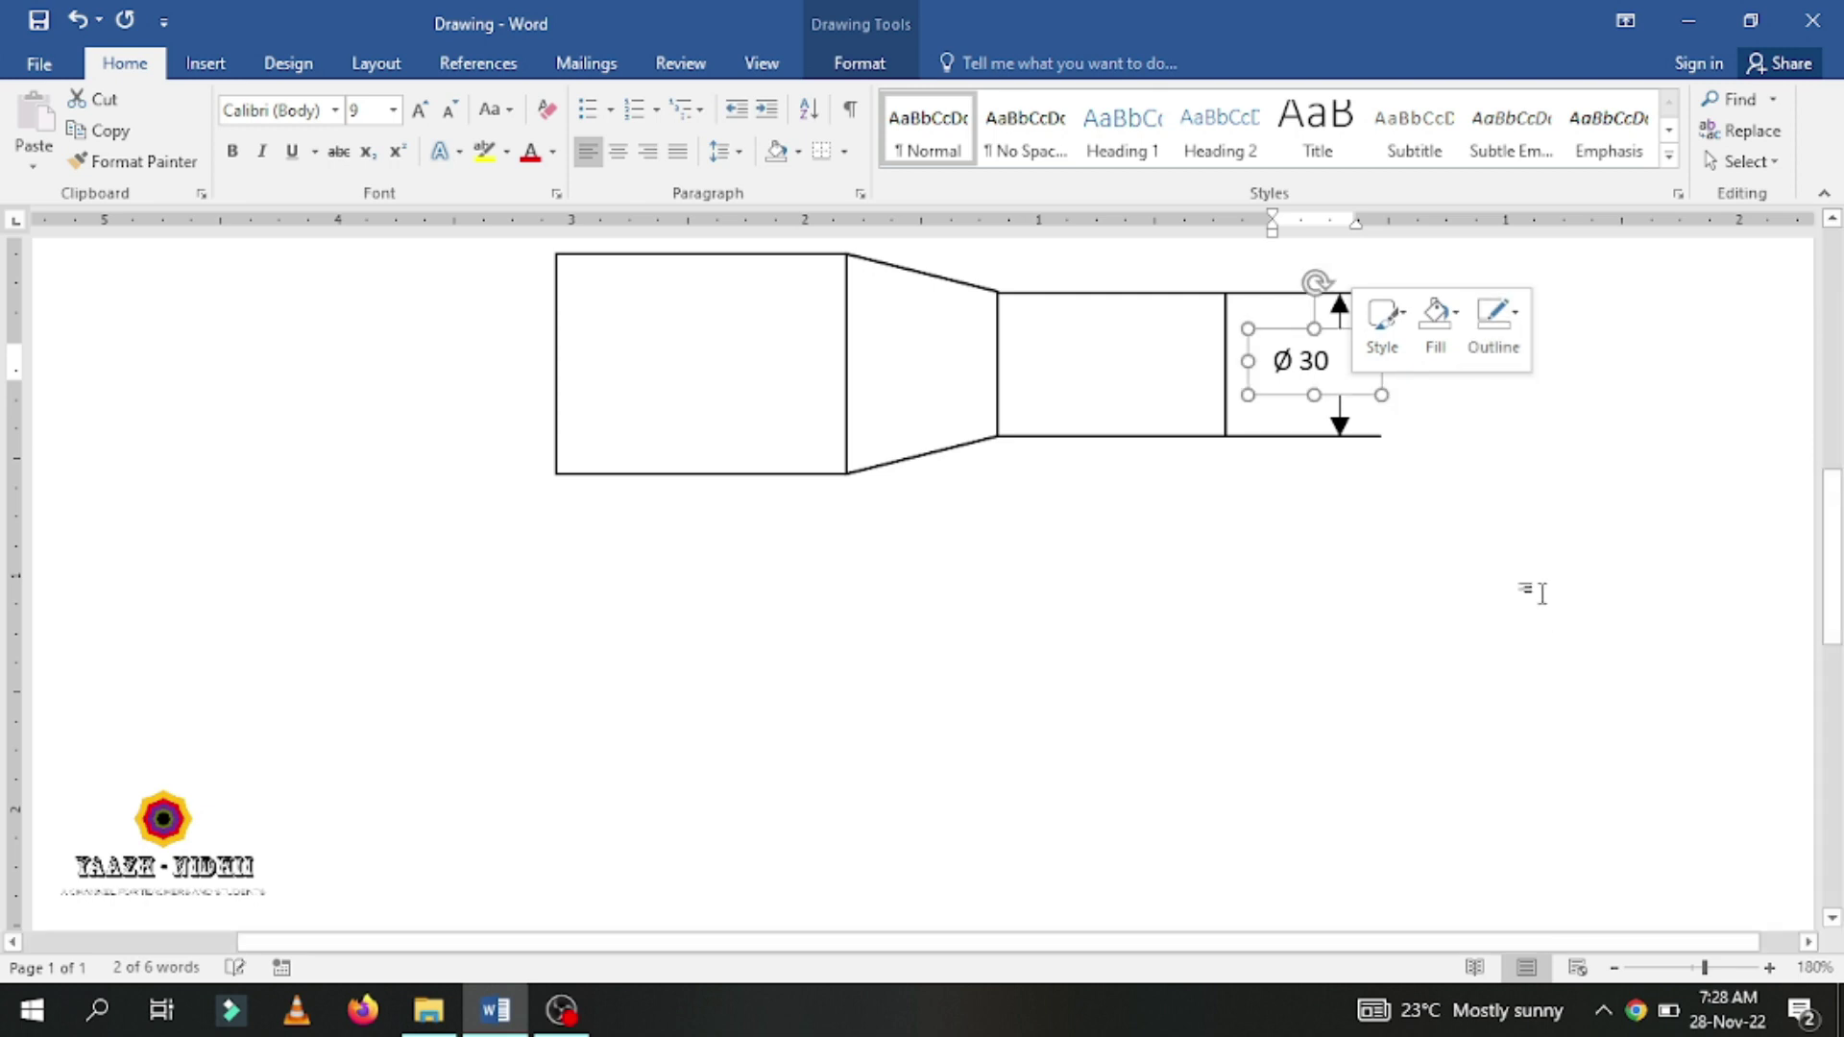
pyautogui.click(1435, 317)
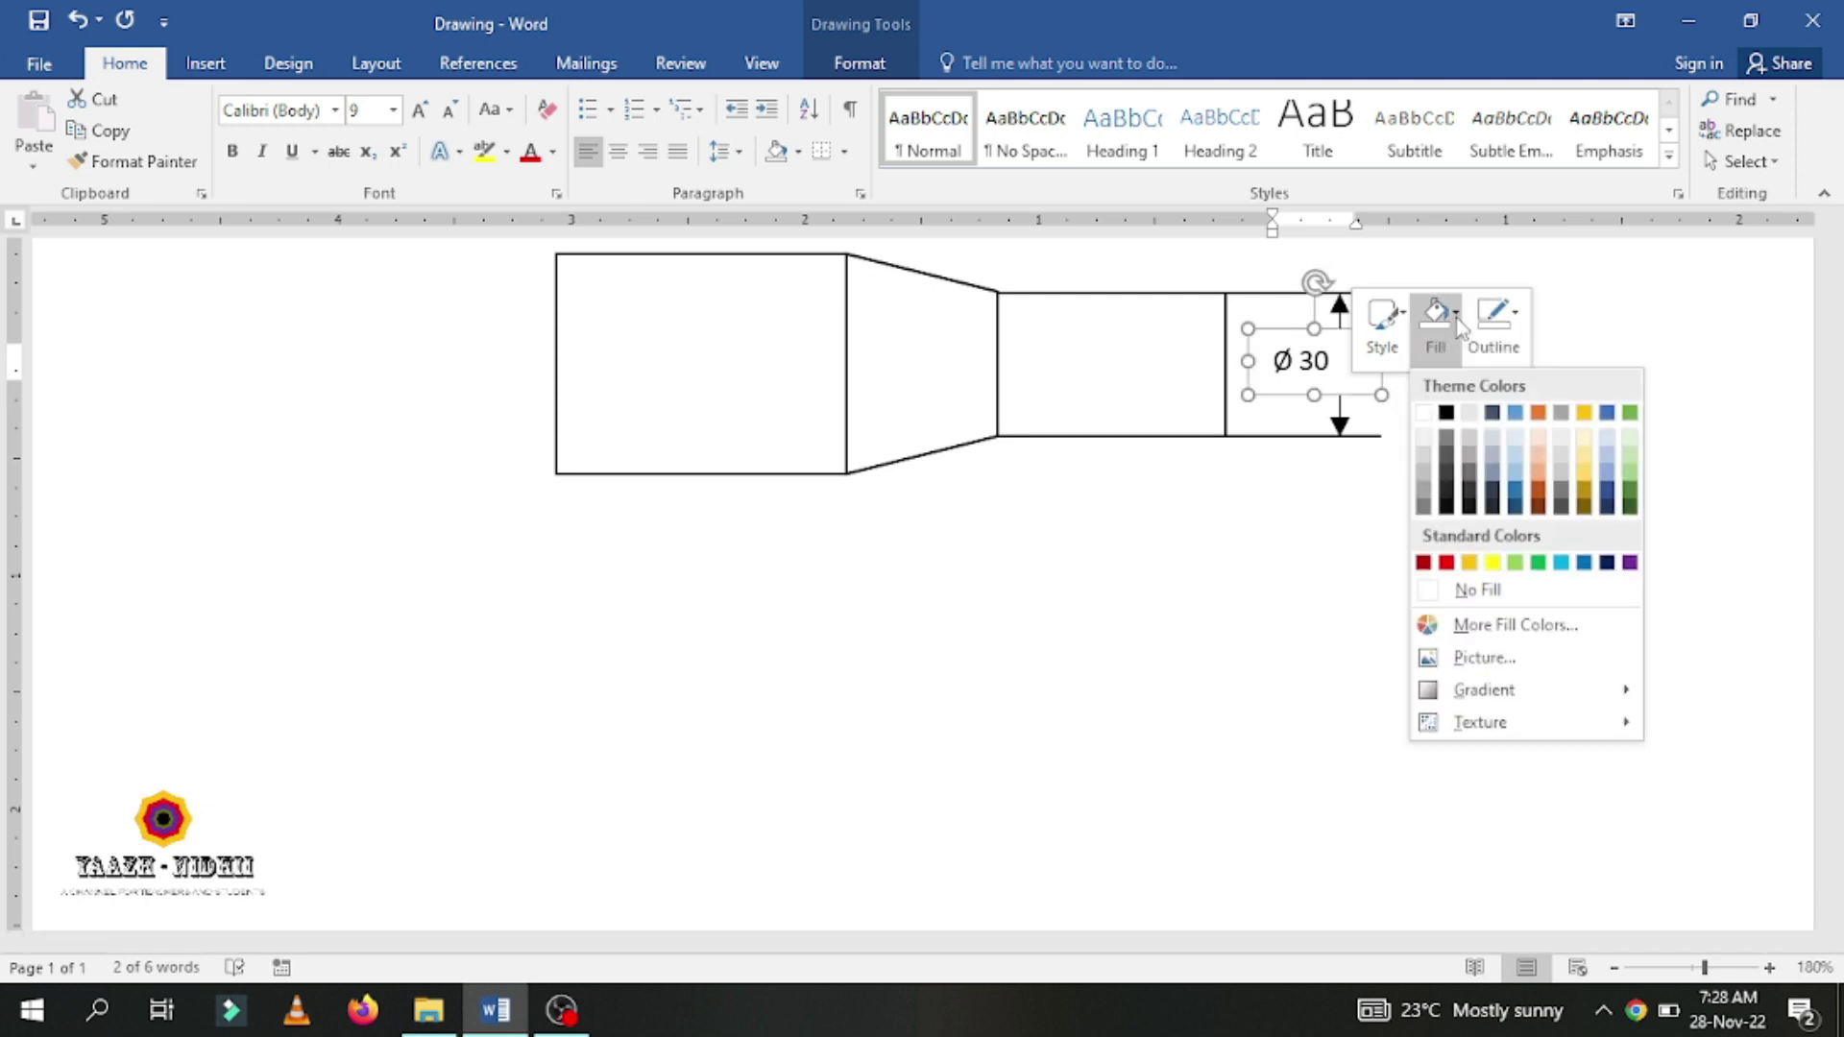
pyautogui.click(1471, 588)
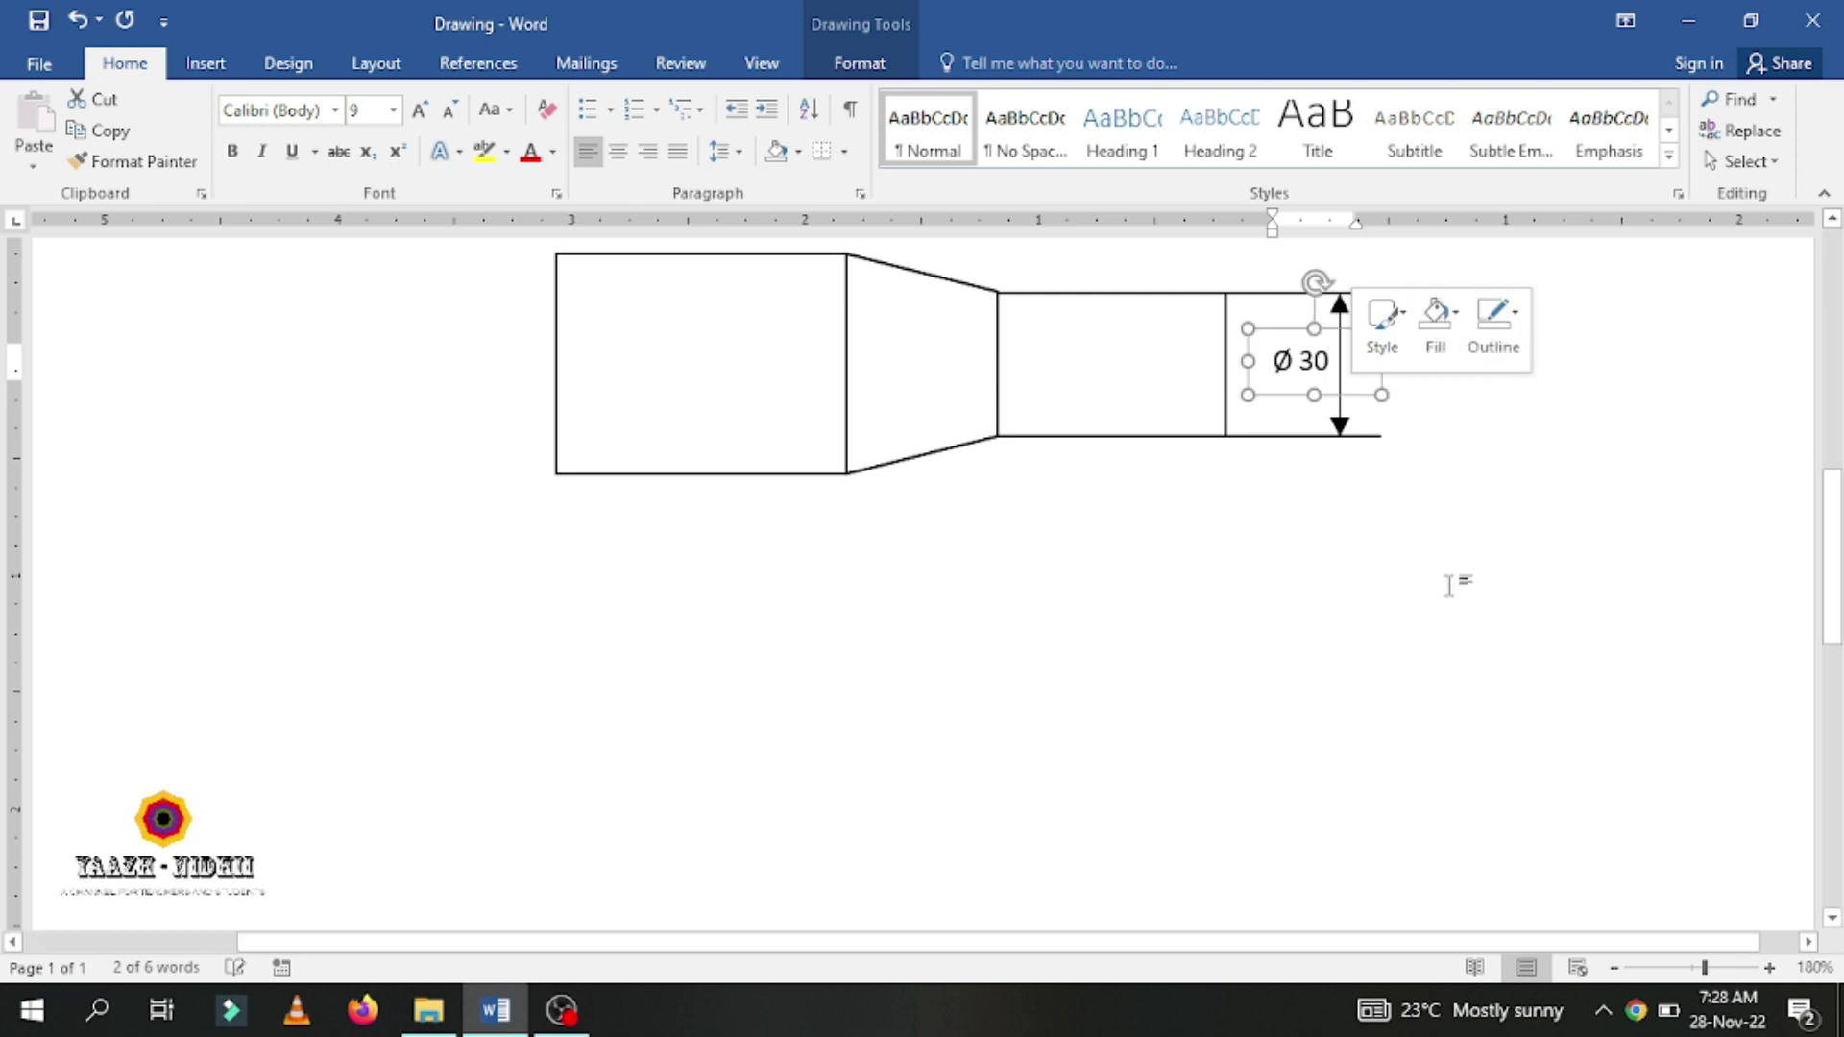
pyautogui.scroll(5, 1498, 579)
pyautogui.click(1412, 617)
pyautogui.scroll(-6, 1412, 620)
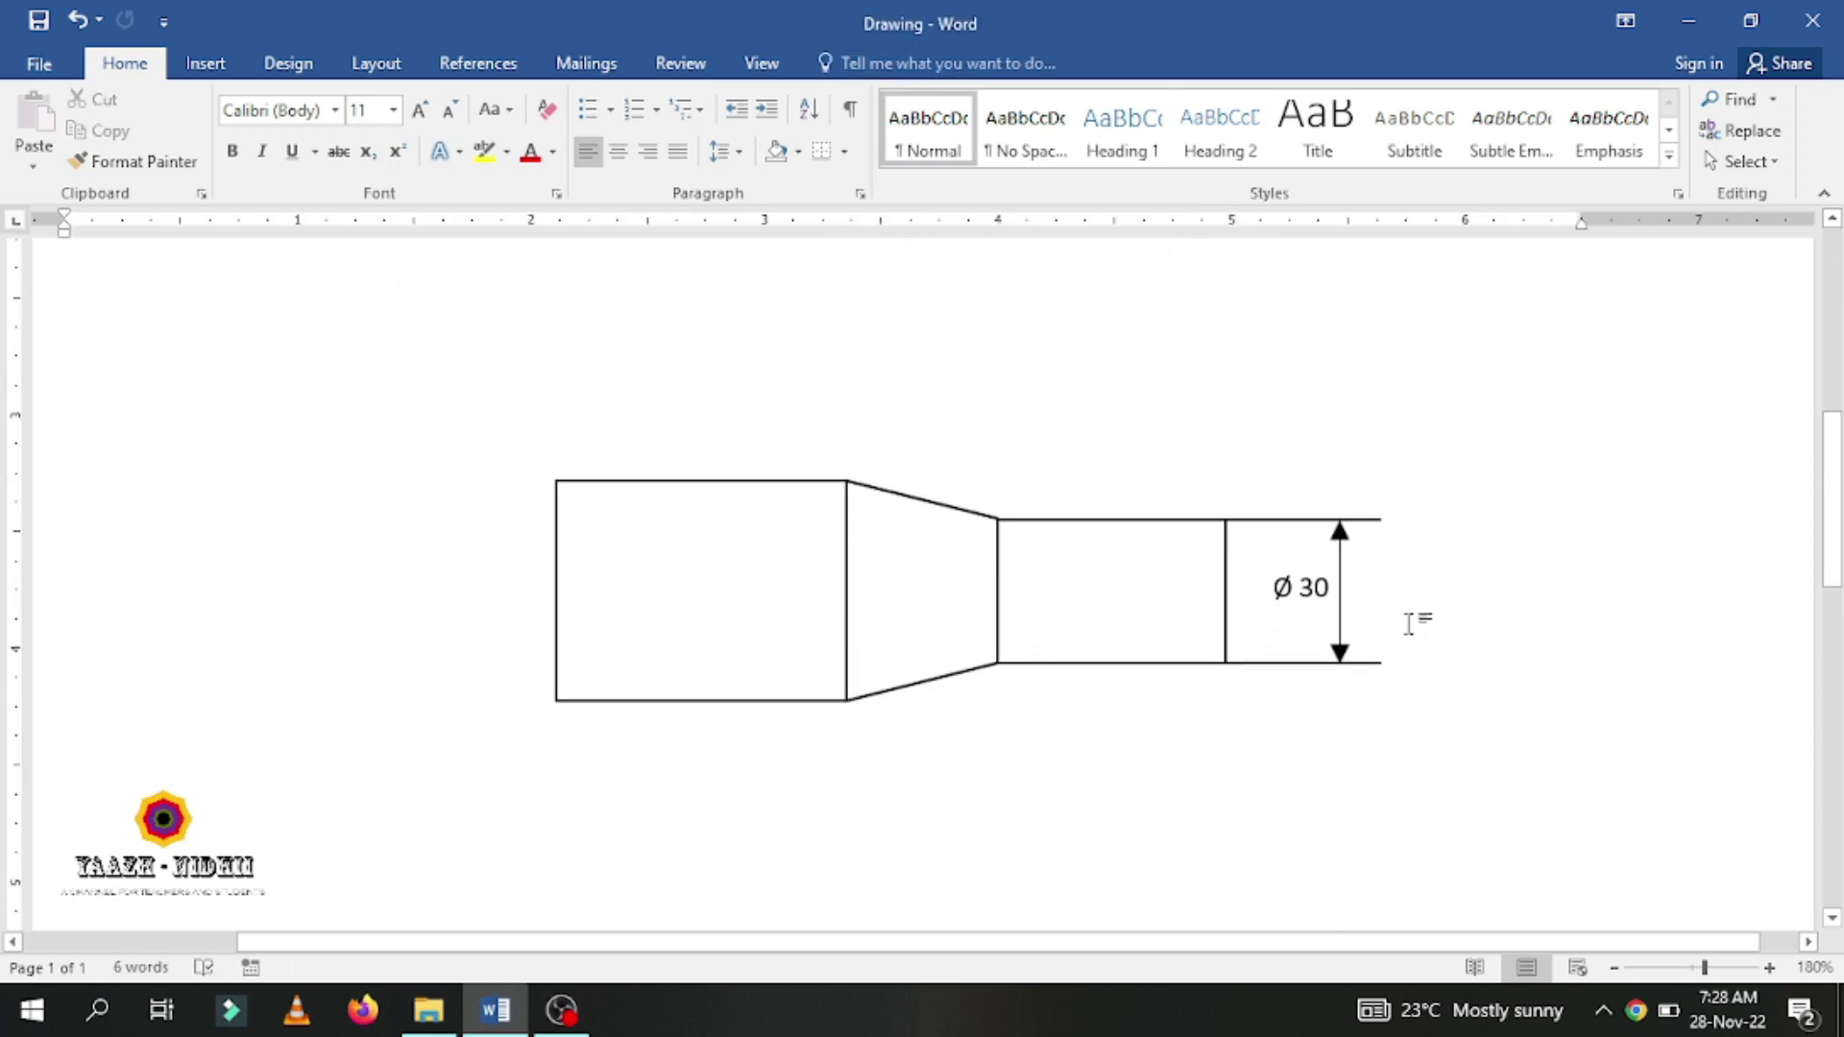
# Nudge the borderless Ø 30 label so it sits level with the middle of the dimension arrow
pyautogui.click(1301, 587)
pyautogui.click(1280, 632)
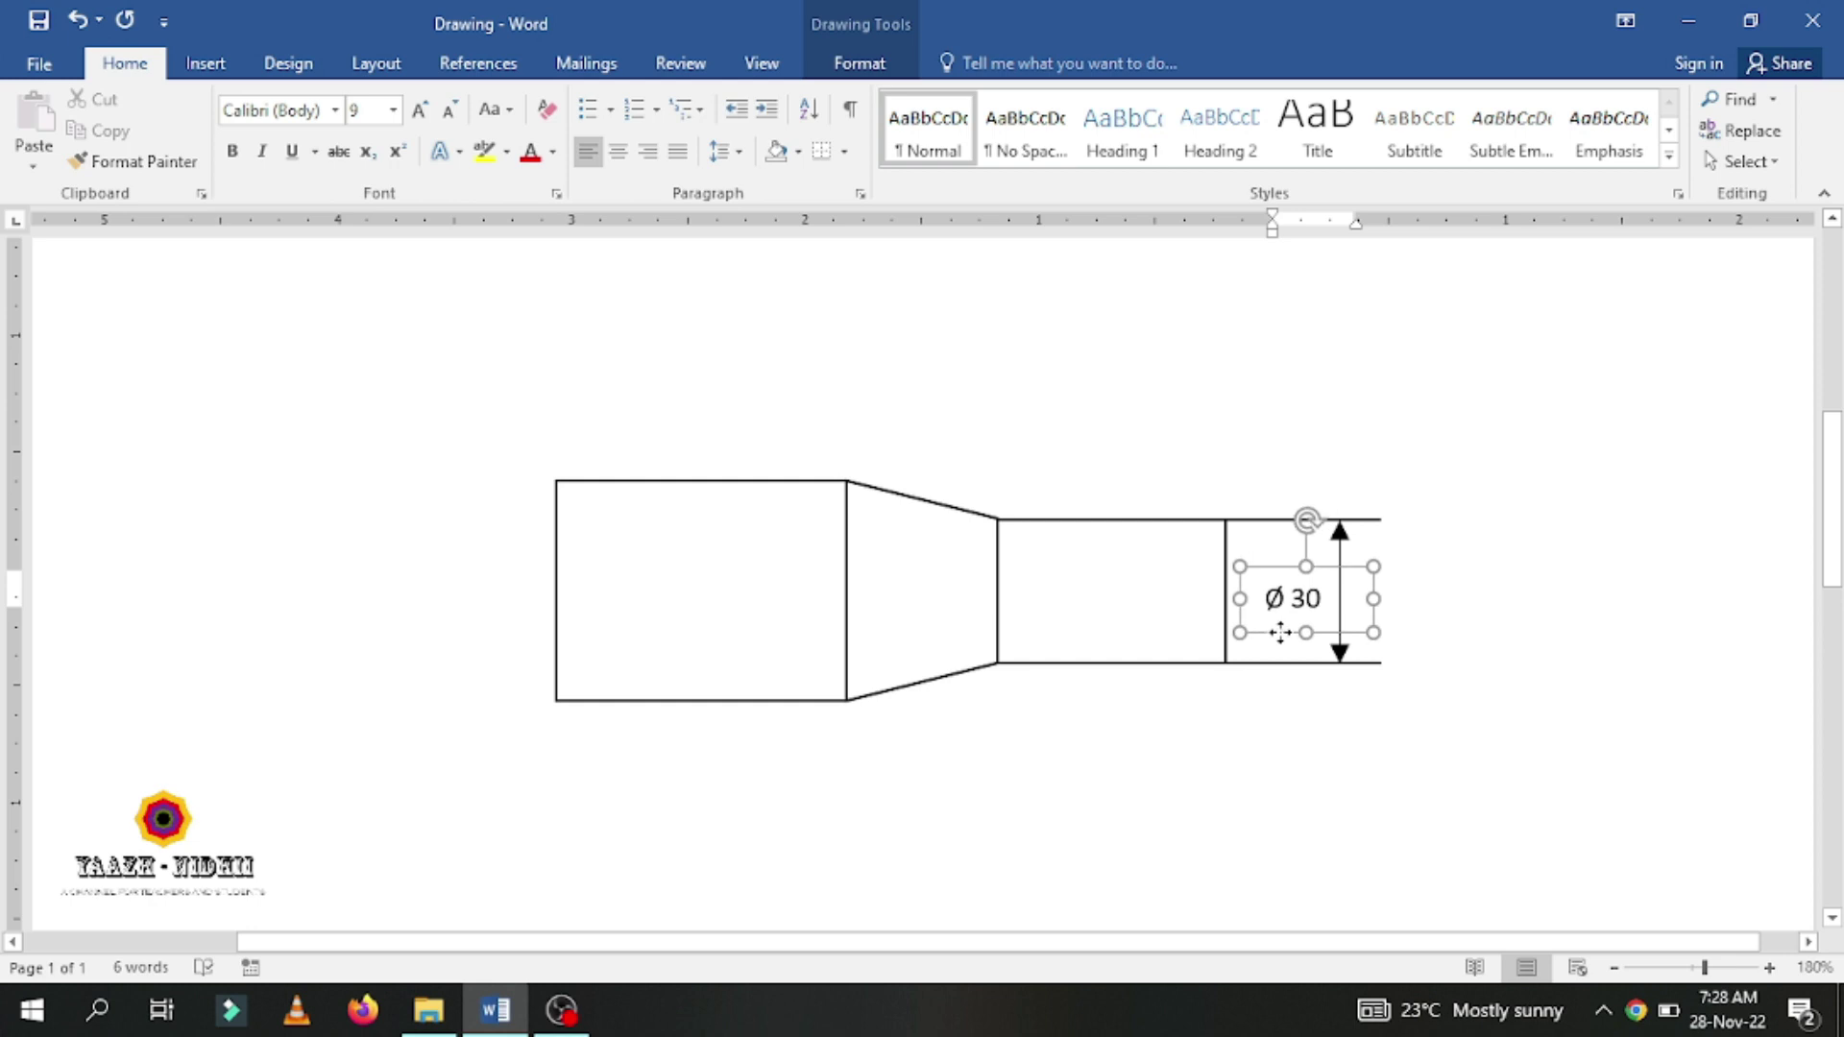
pyautogui.moveTo(1281, 632); pyautogui.dragTo(1288, 628)
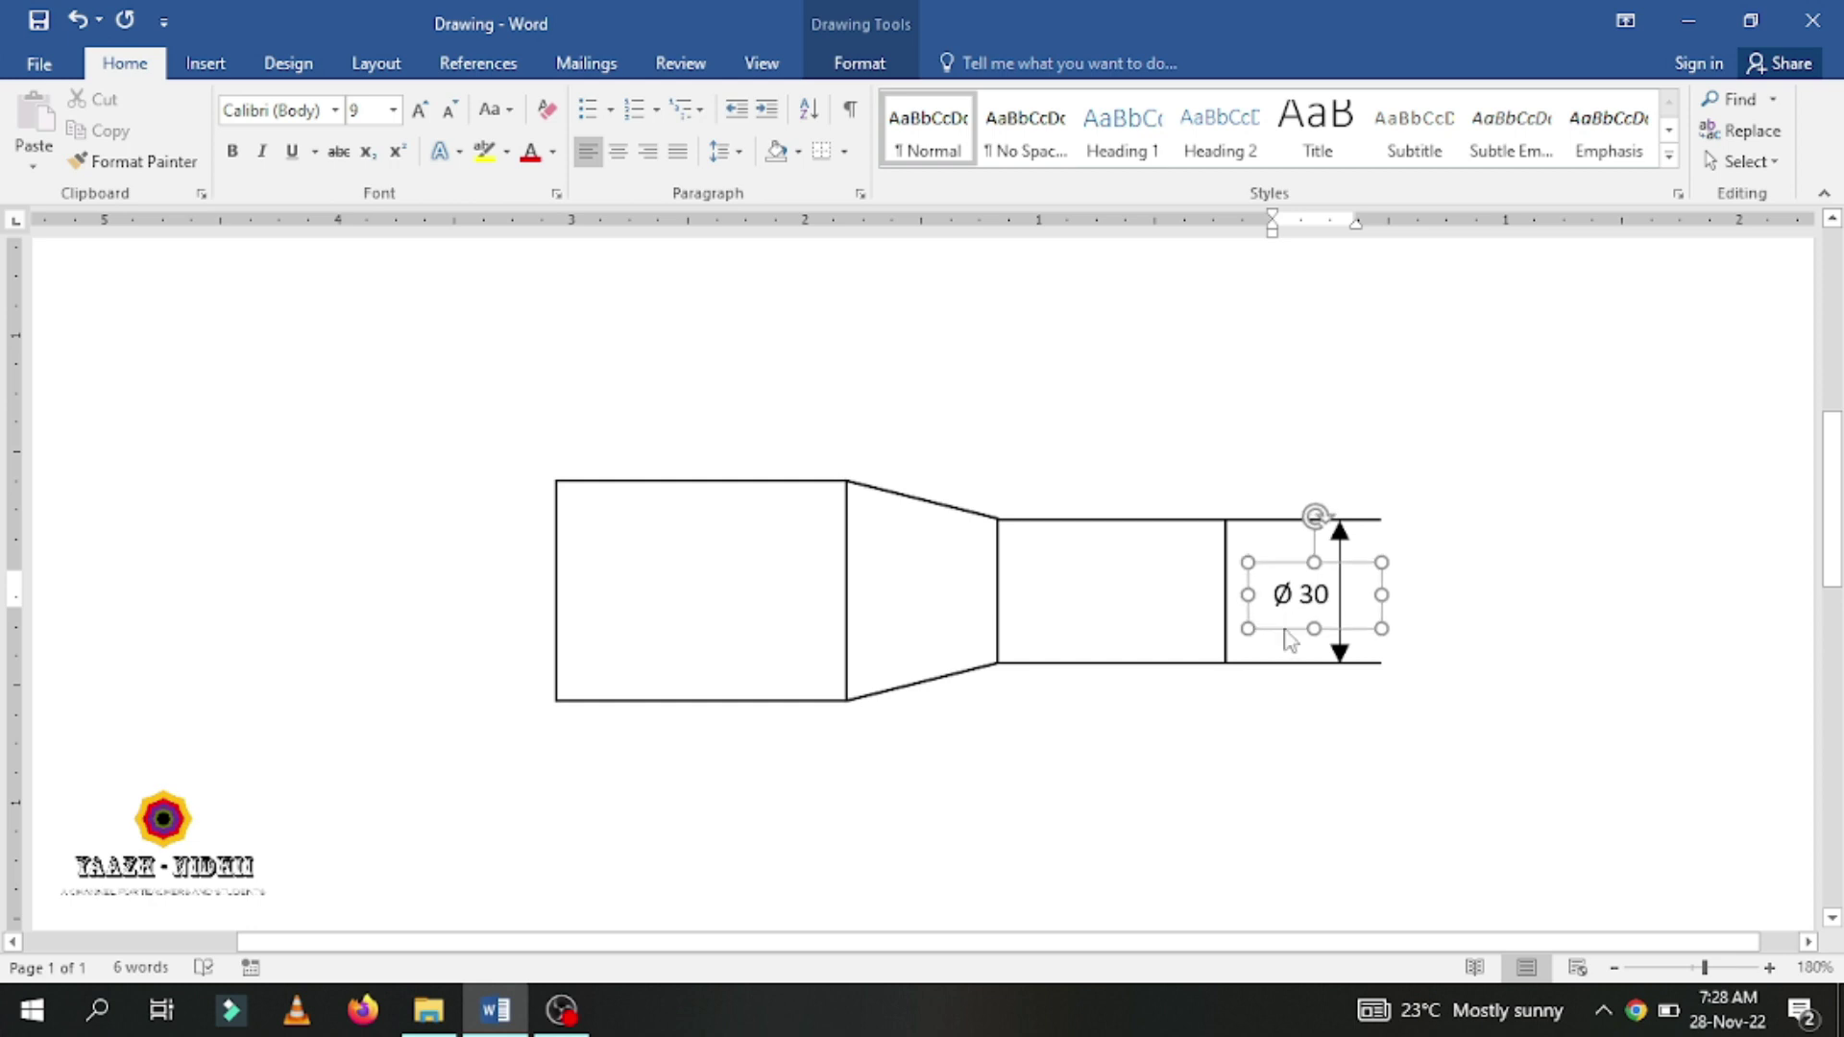